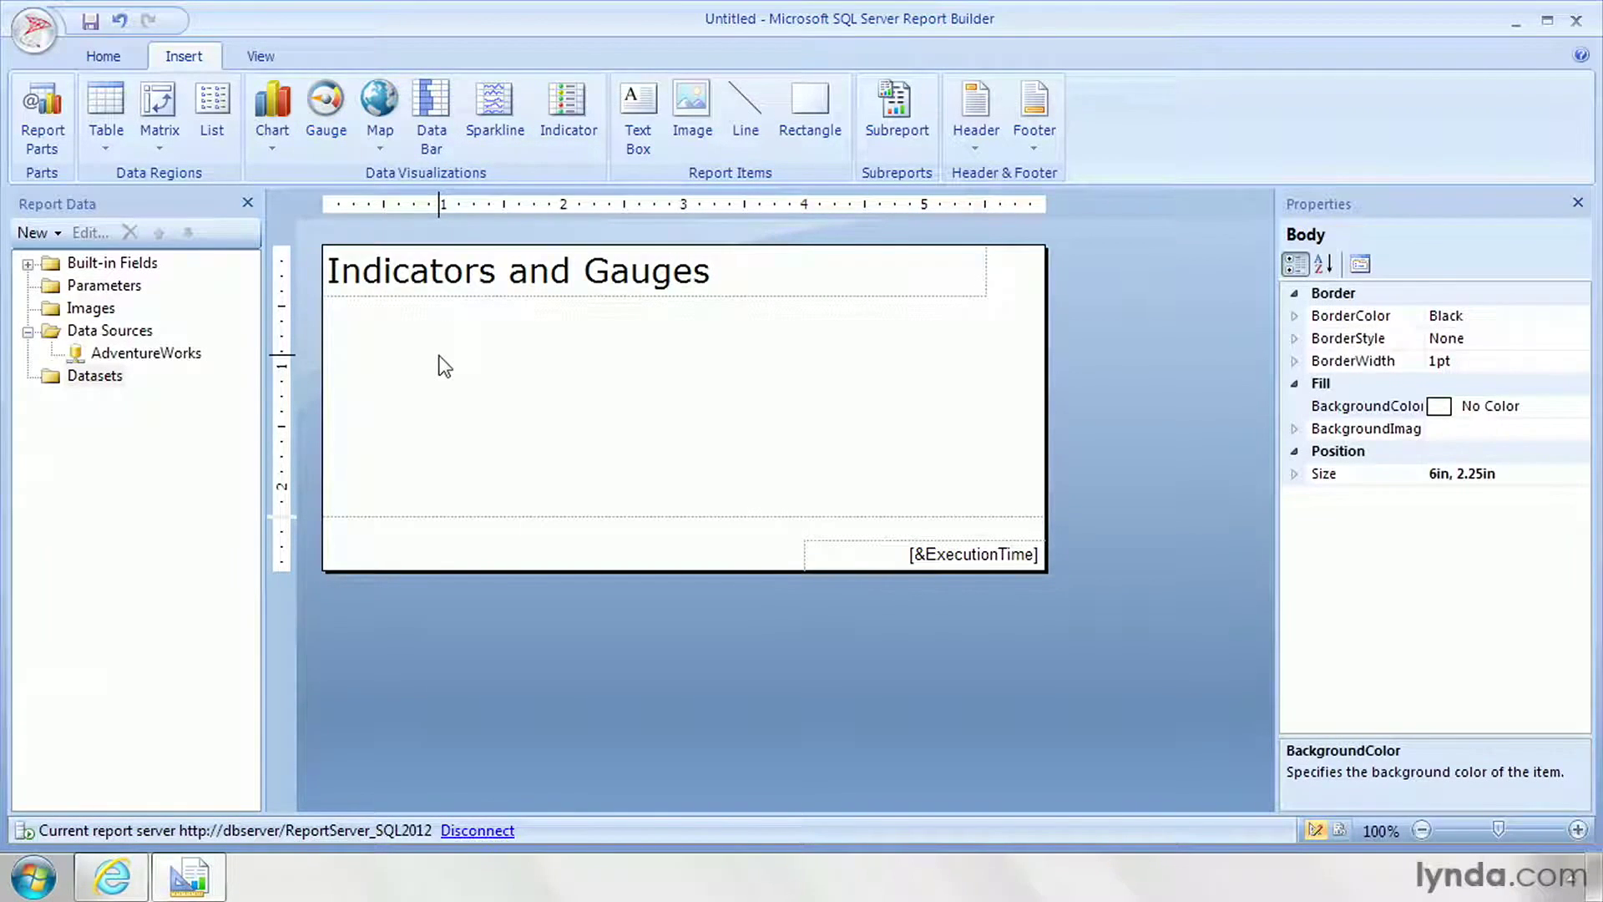
# - Add a dataset named TerritoryInfo, embedded in the report on AdventureWorks, and open Query Designer
pyautogui.click(135, 350)
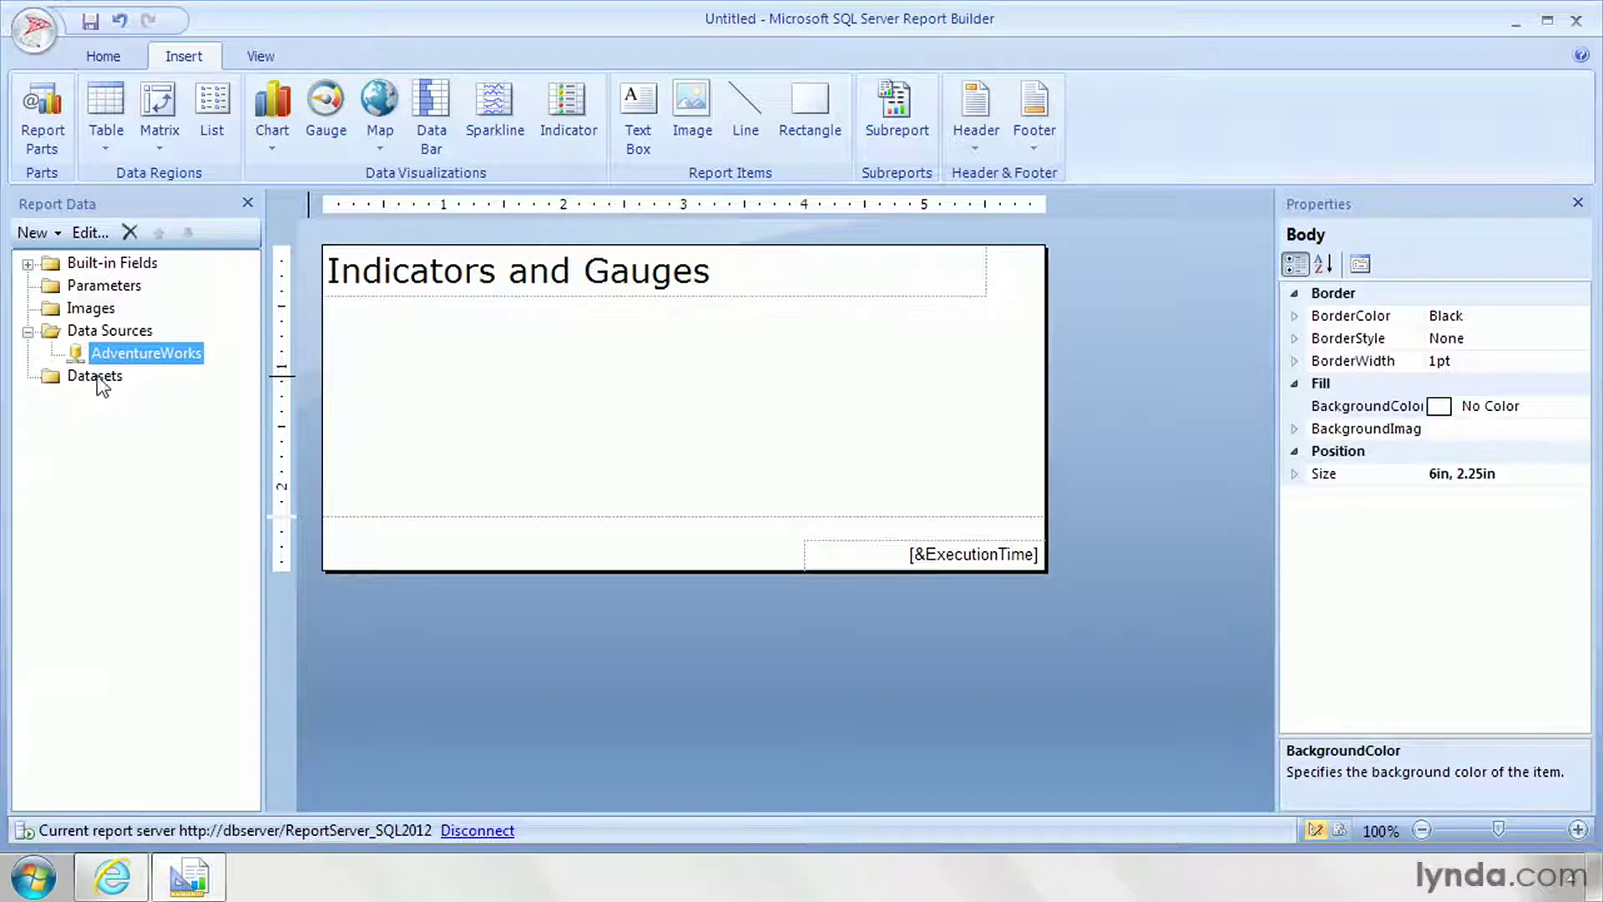
pyautogui.rightClick(96, 377)
pyautogui.click(152, 392)
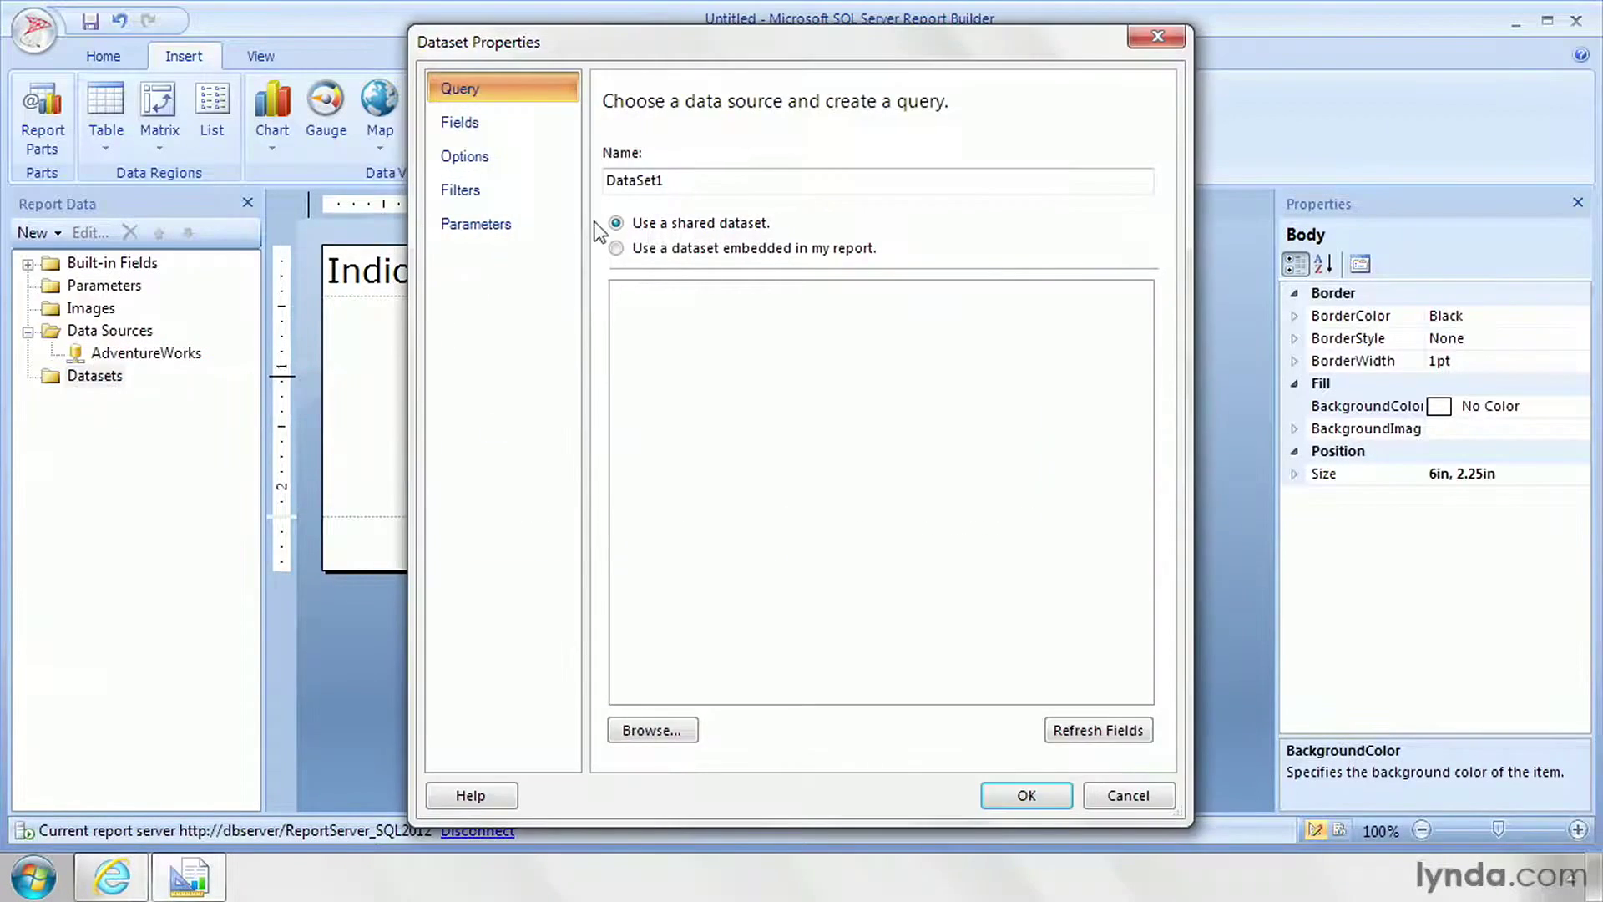
pyautogui.write('TerritoryInfo')
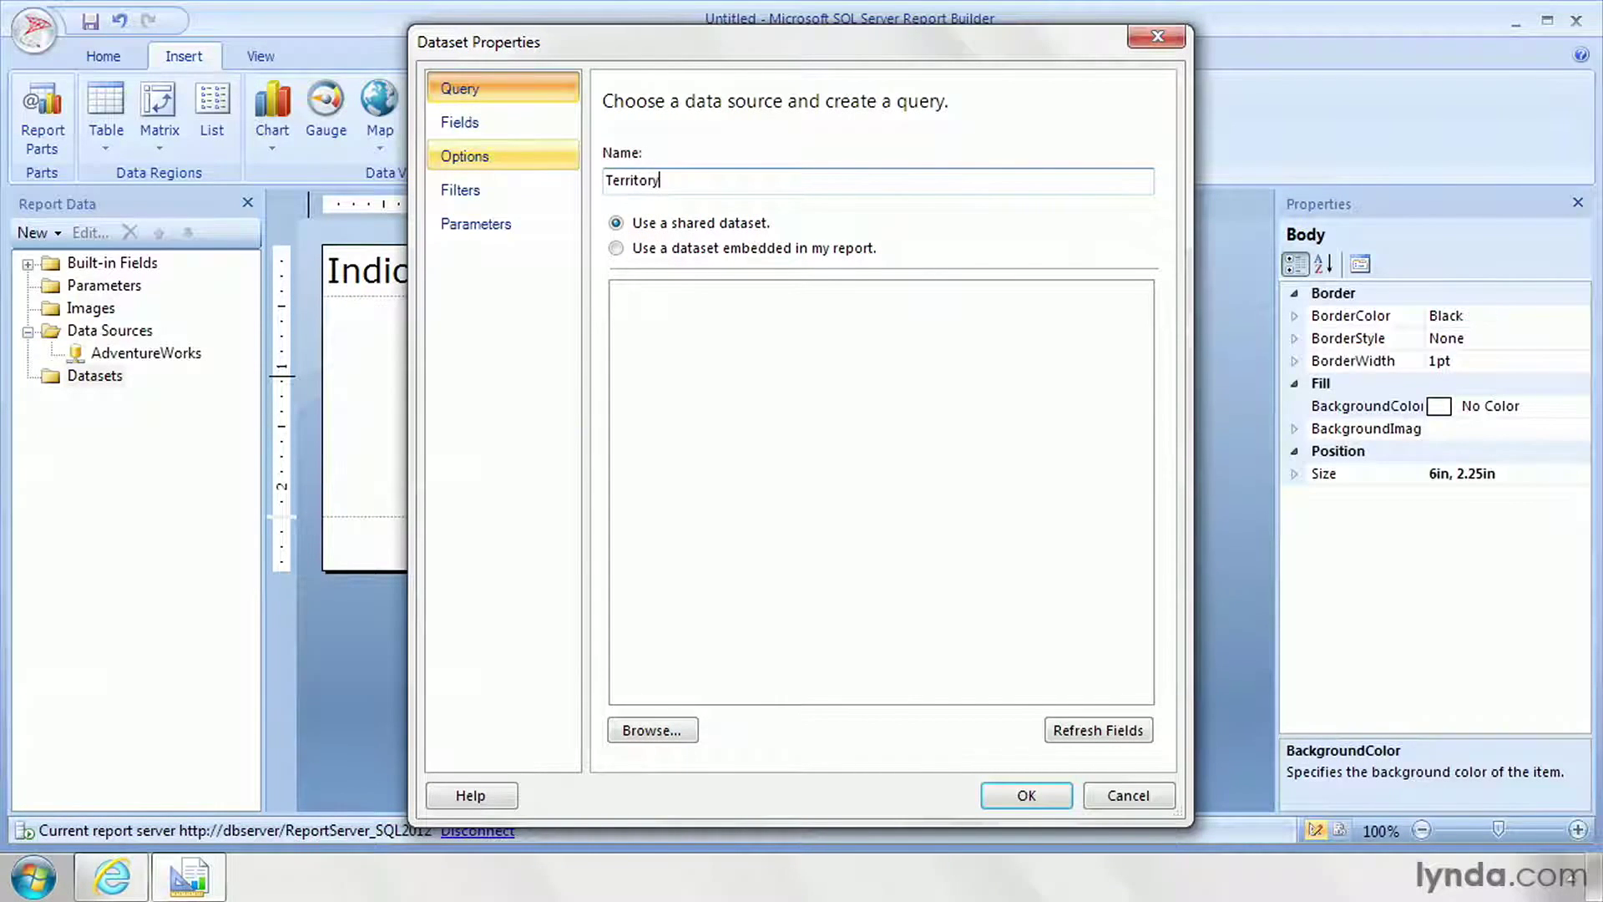
pyautogui.click(617, 248)
pyautogui.click(715, 320)
pyautogui.click(708, 344)
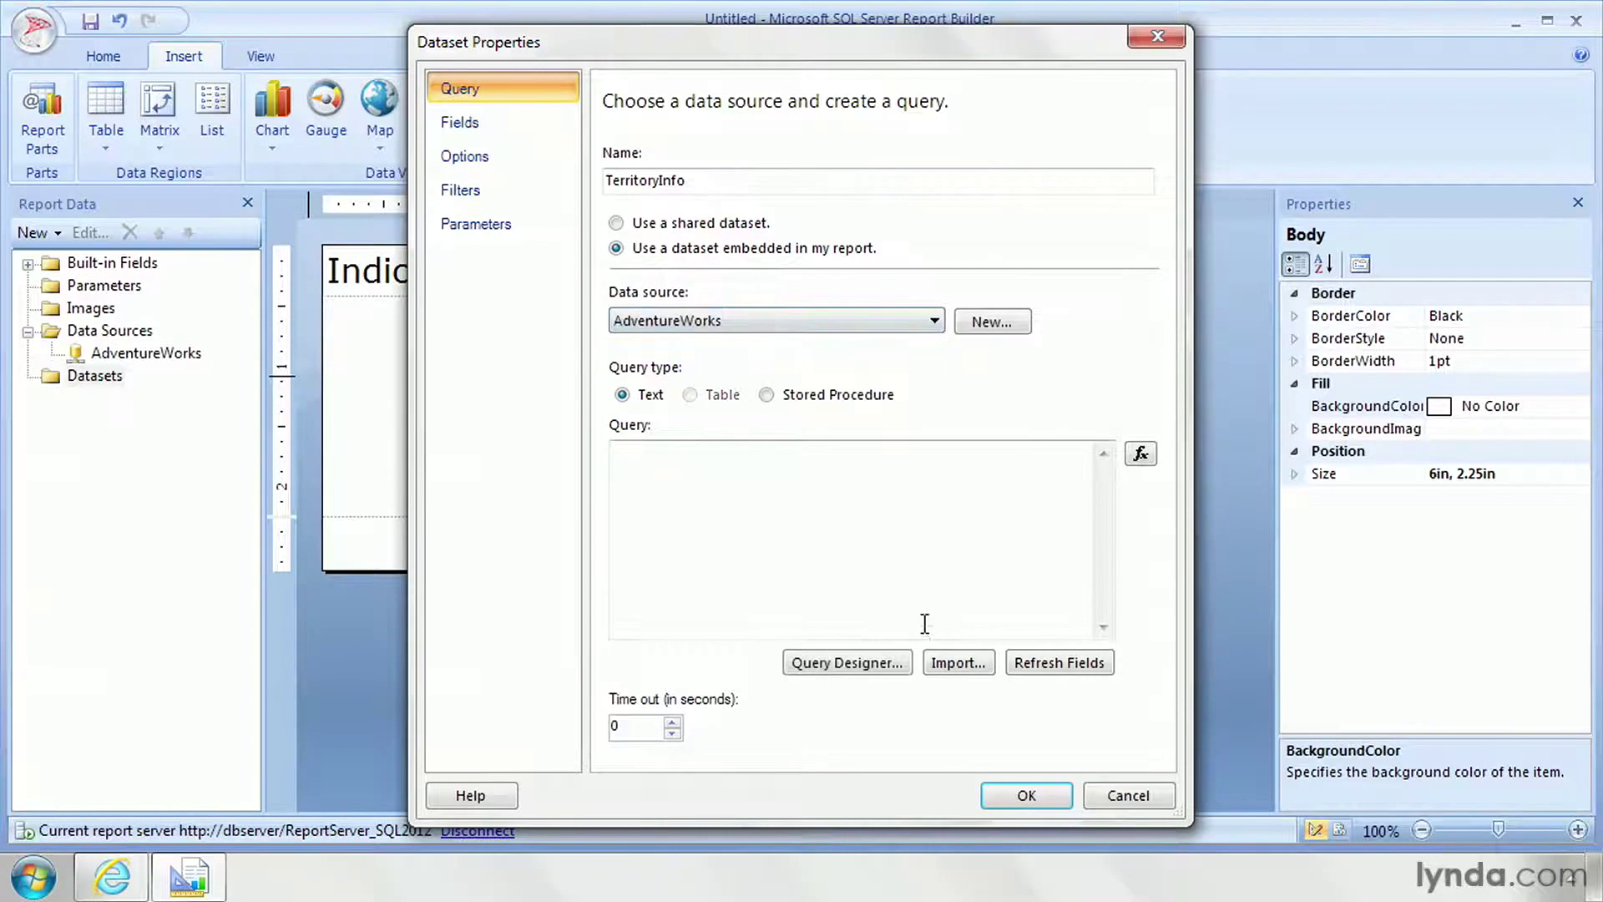
pyautogui.click(884, 662)
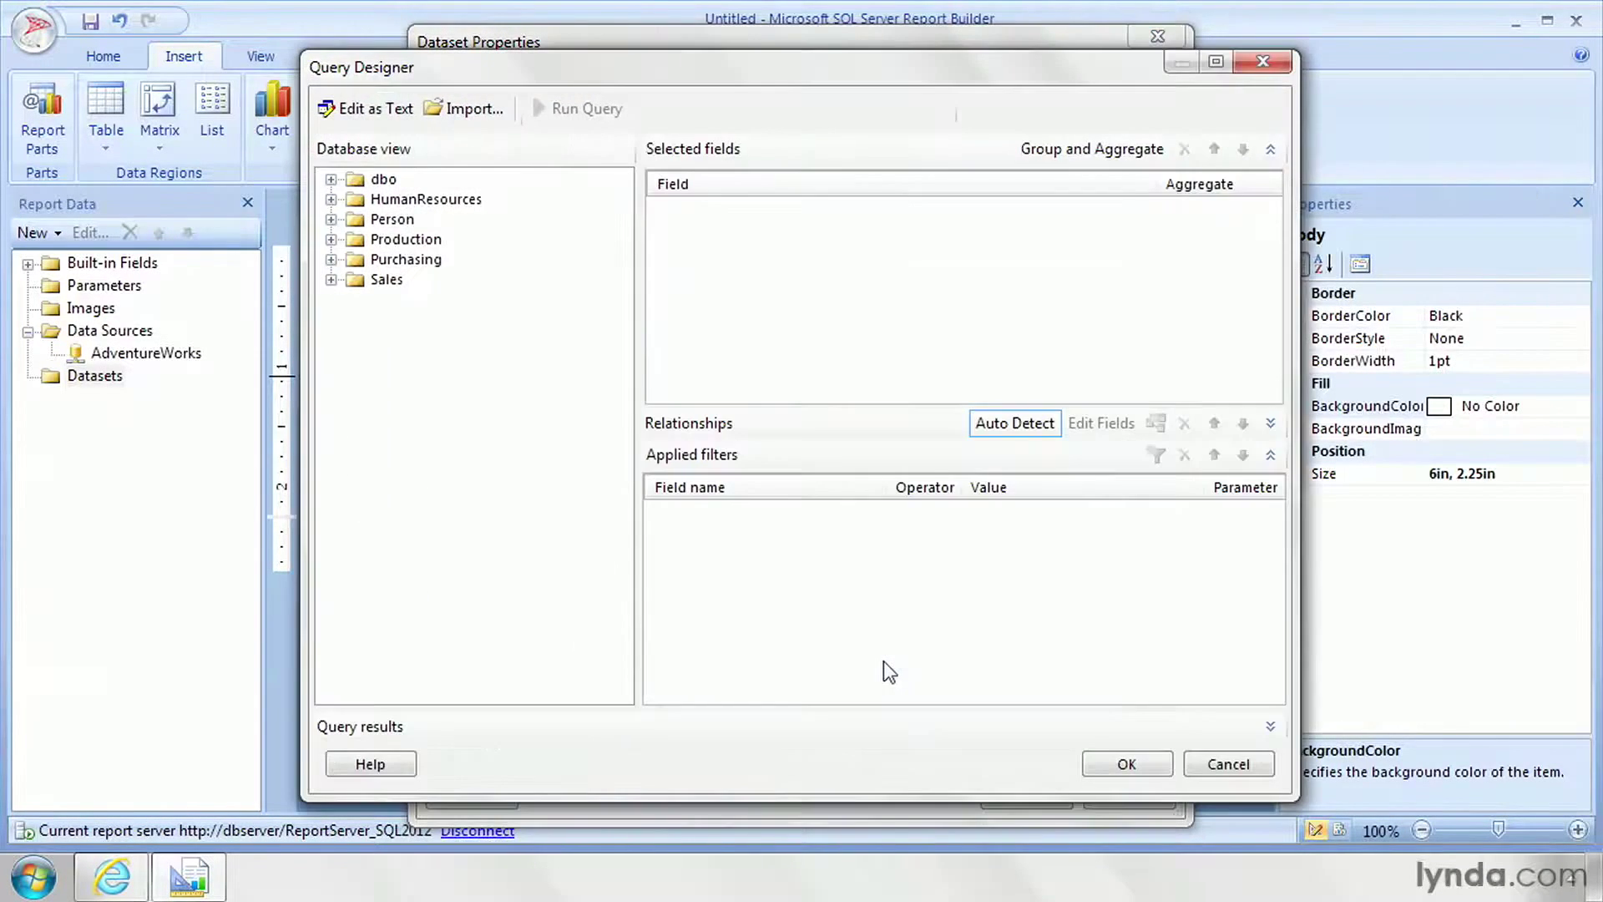
# - Select Name, SalesYTD and SalesLastYear from the Sales.SalesTerritory table in the query designer
pyautogui.click(331, 279)
pyautogui.click(354, 299)
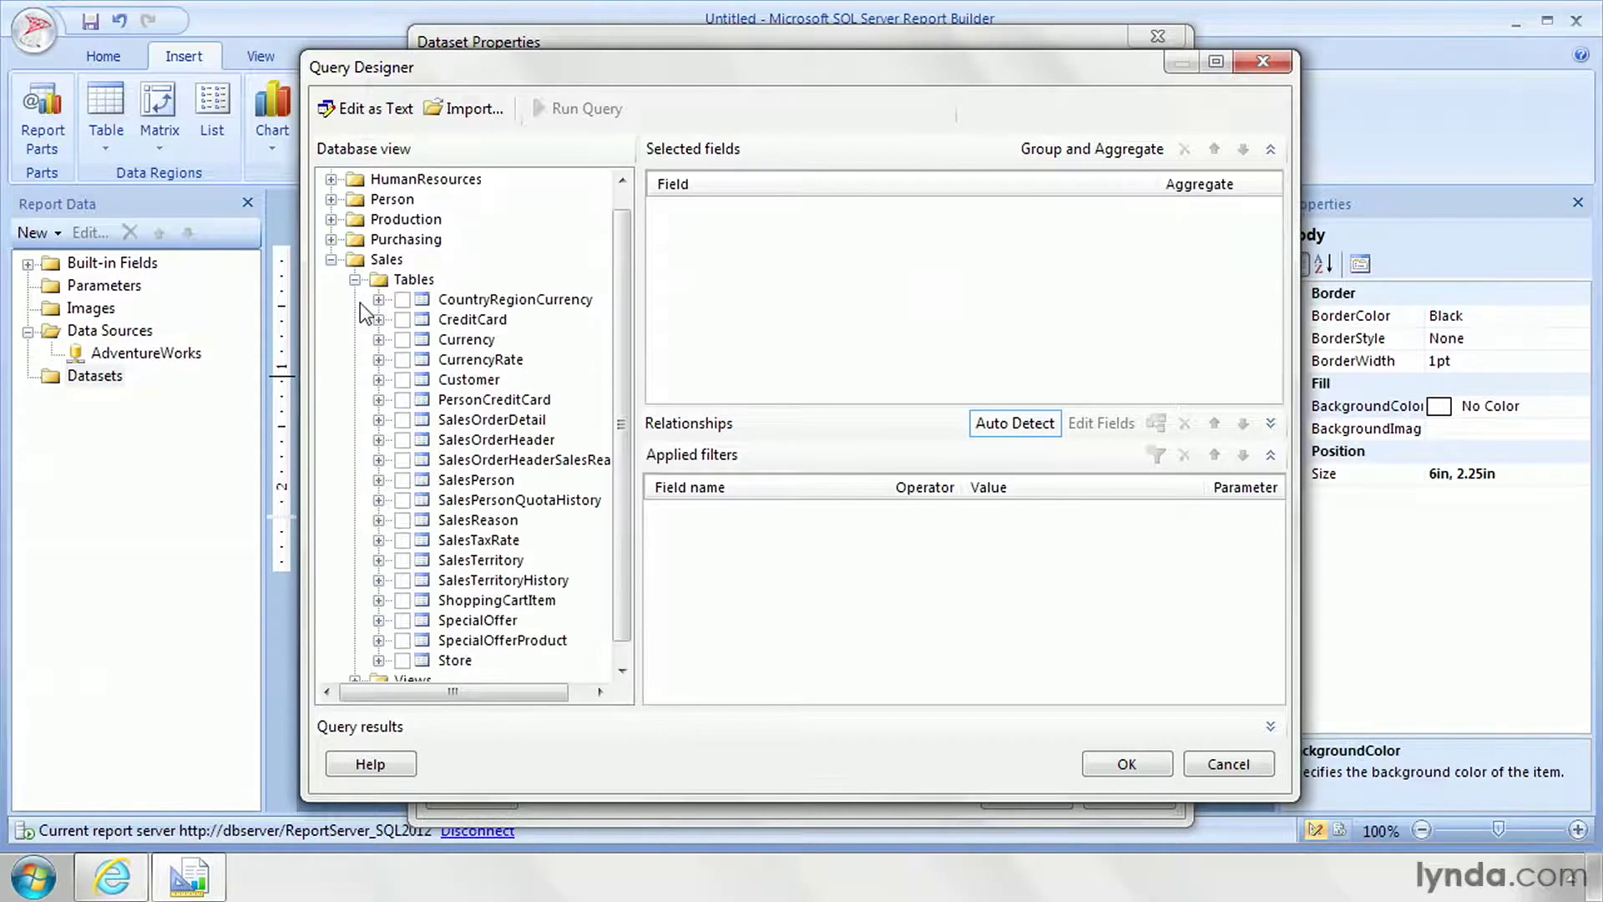
pyautogui.click(378, 560)
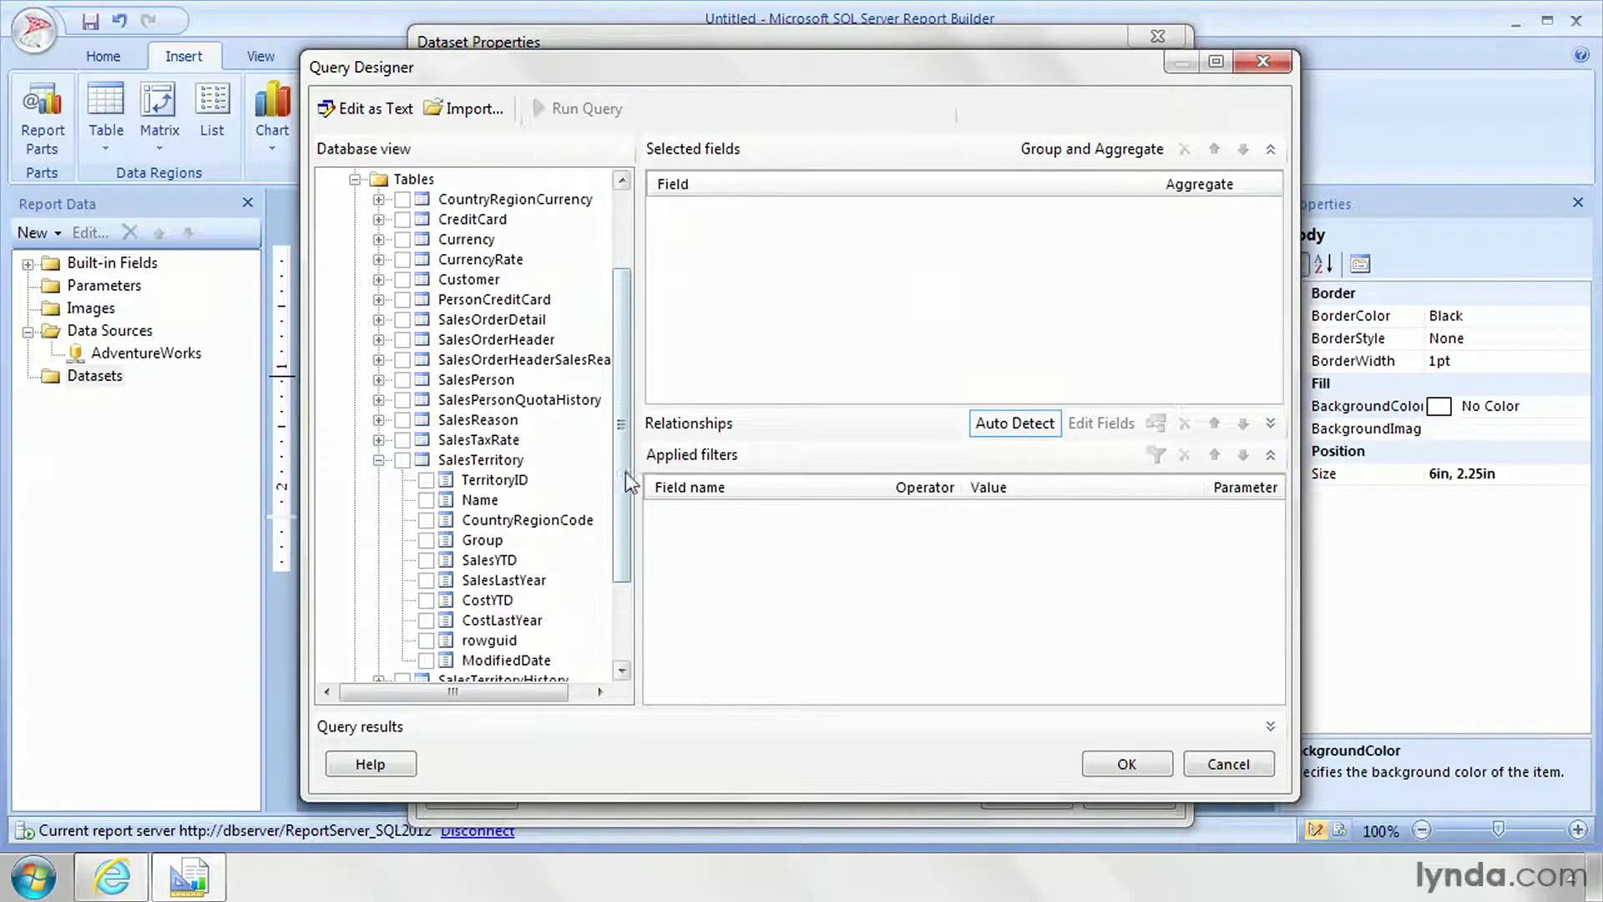
pyautogui.moveTo(625, 473); pyautogui.dragTo(625, 550)
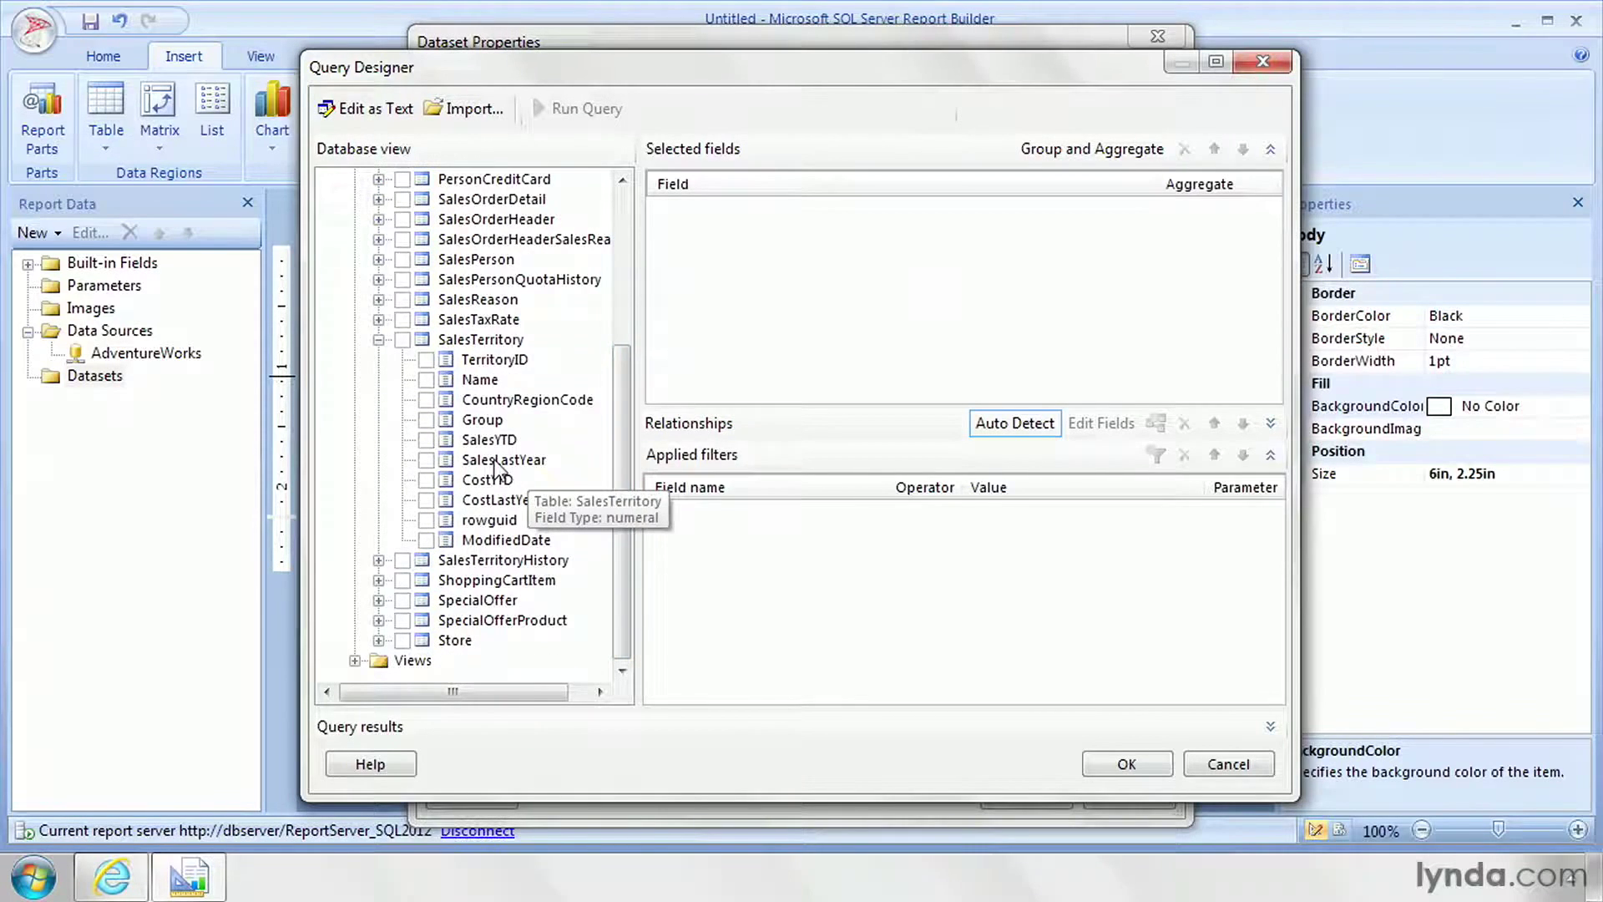
pyautogui.click(426, 380)
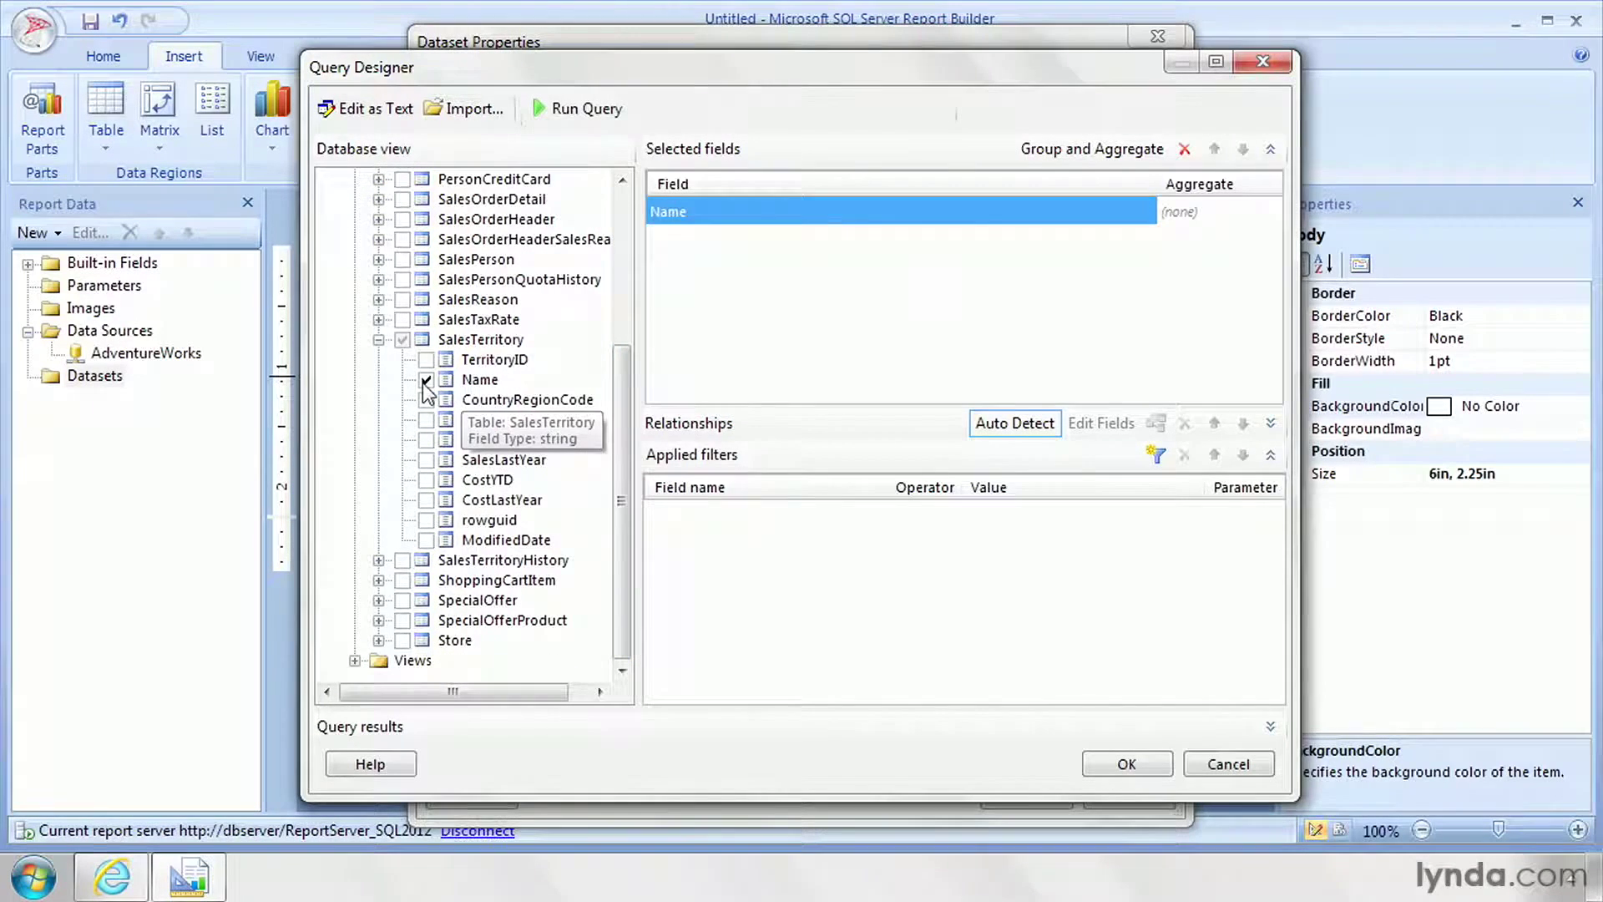
pyautogui.click(426, 440)
pyautogui.click(425, 460)
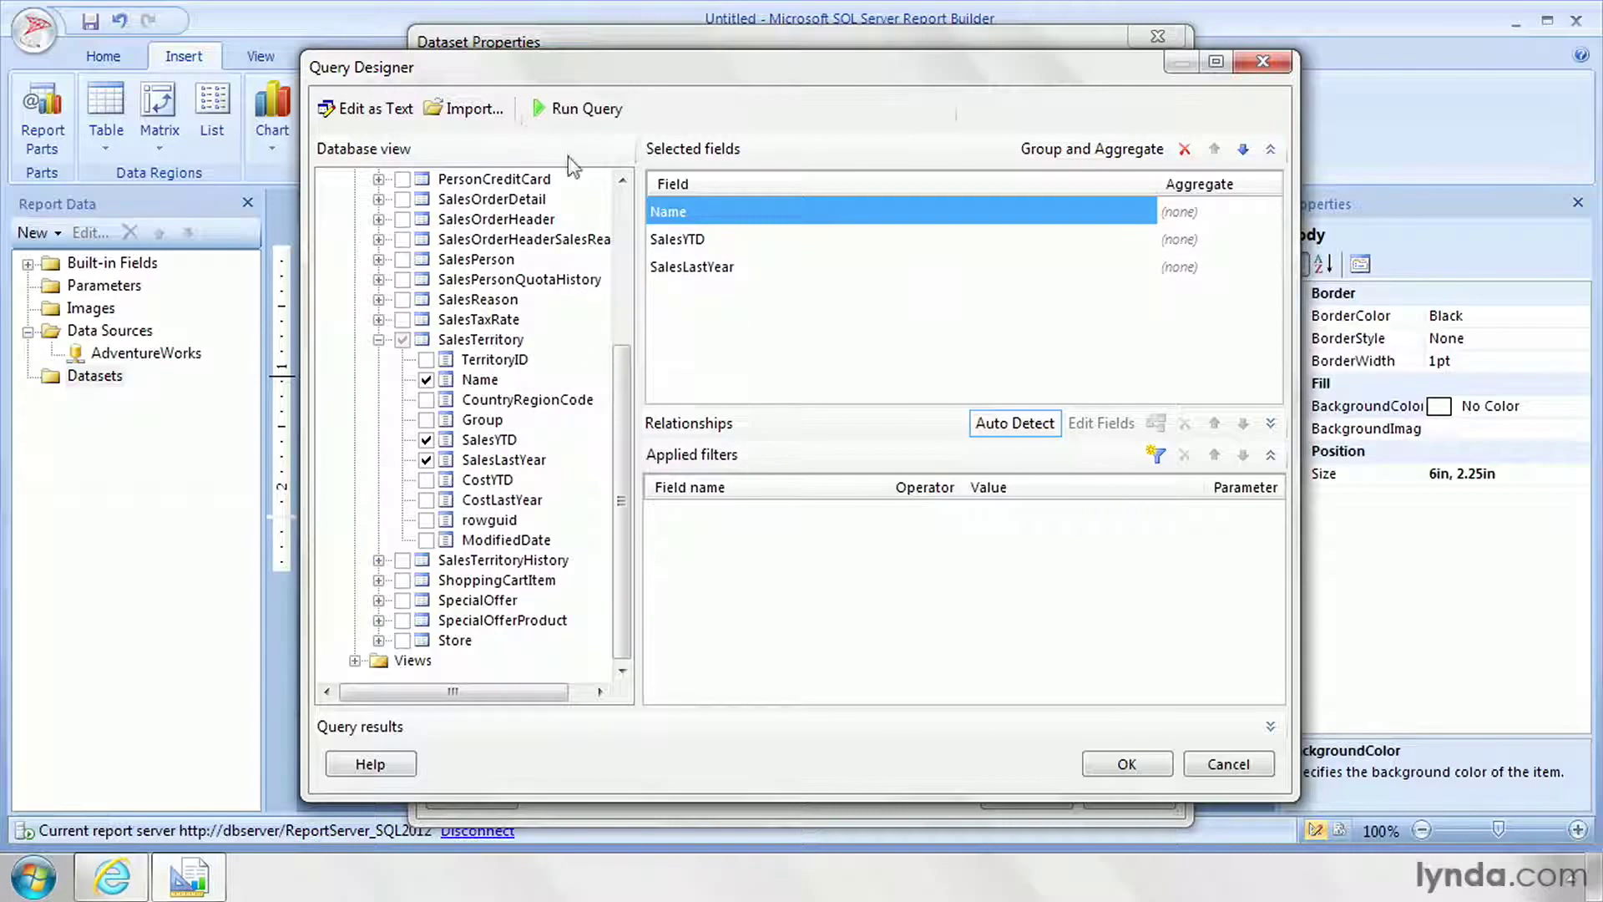
# - Run the query to preview territory results and save the TerritoryInfo dataset
pyautogui.click(576, 109)
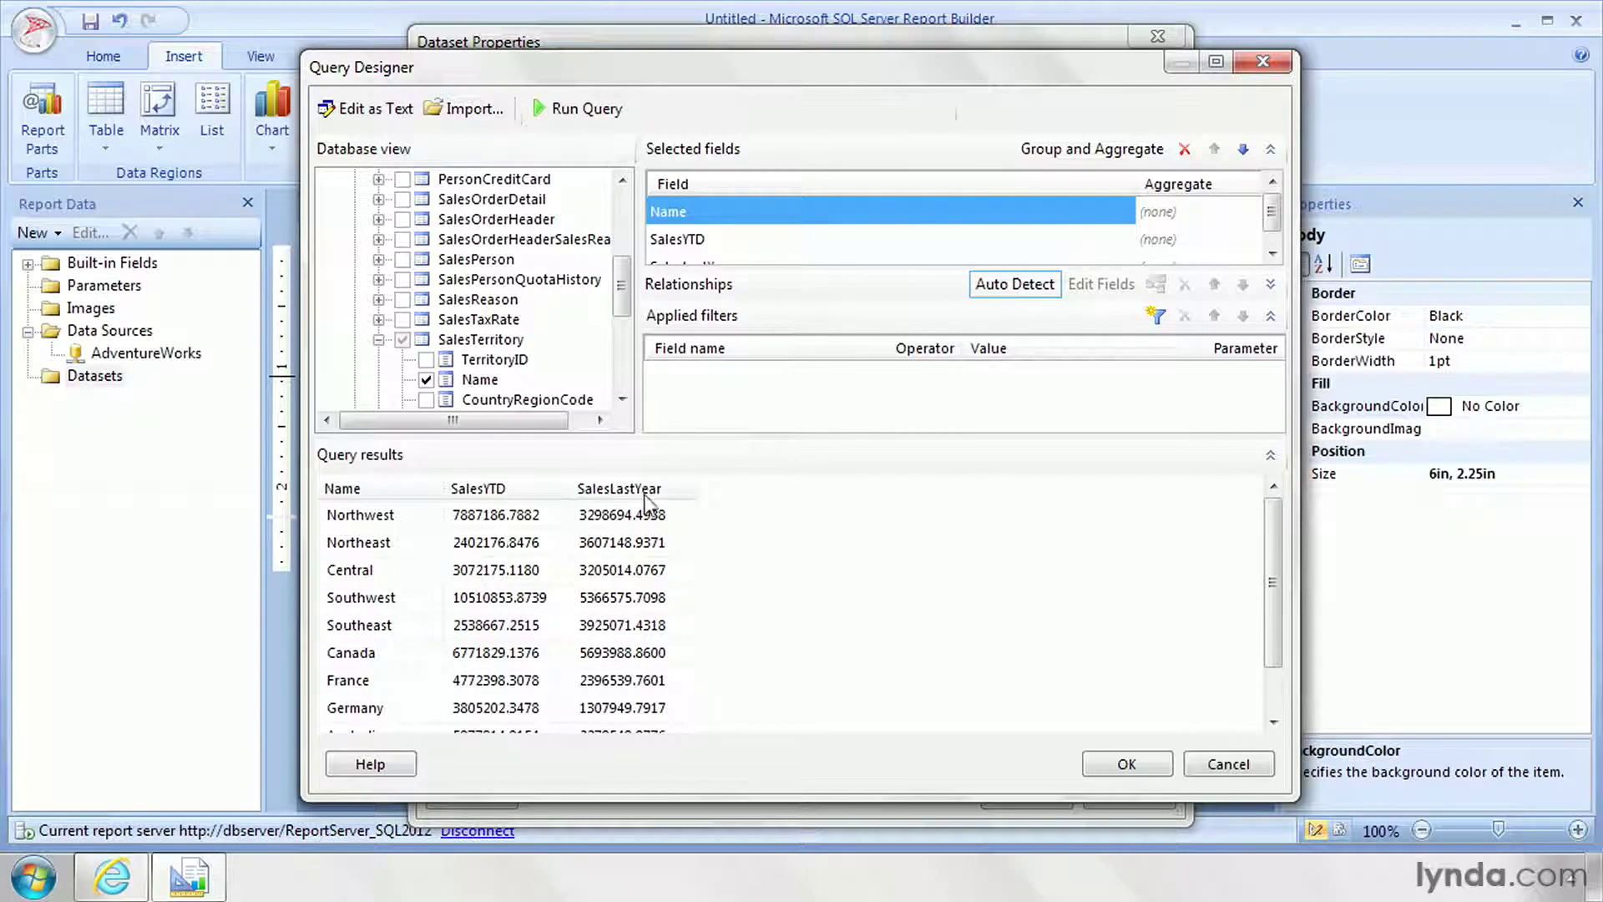
pyautogui.moveTo(1268, 561); pyautogui.dragTo(1271, 524)
pyautogui.click(1127, 763)
pyautogui.click(1029, 794)
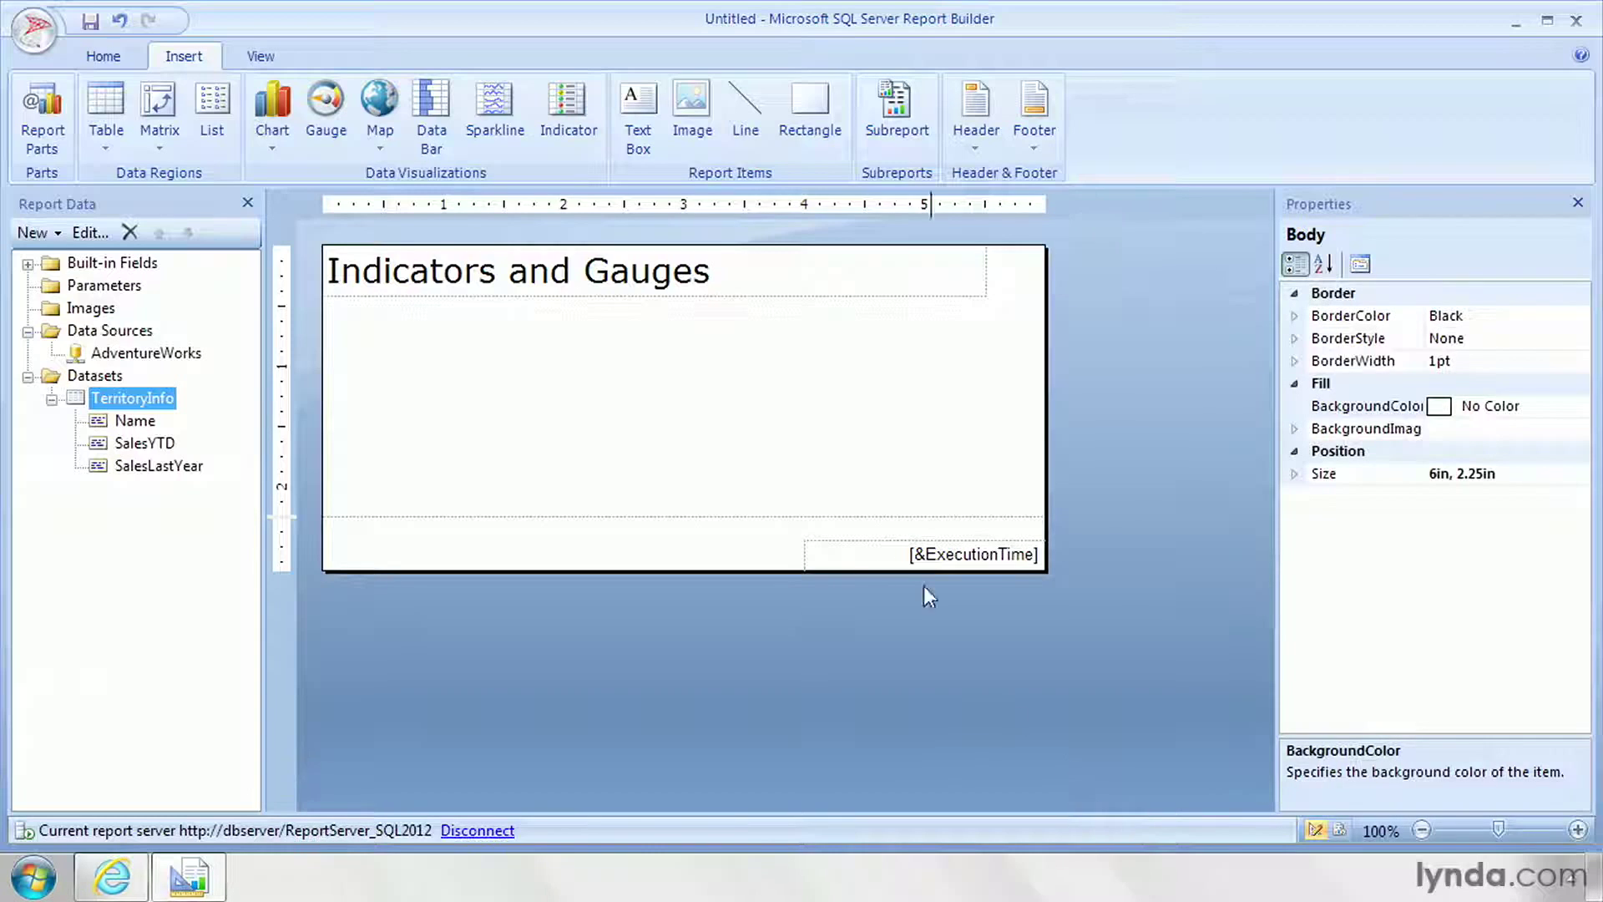
pyautogui.click(108, 121)
# - Start the Table Wizard on TerritoryInfo and add Name, SalesYTD and SalesLastYear as values
pyautogui.click(153, 180)
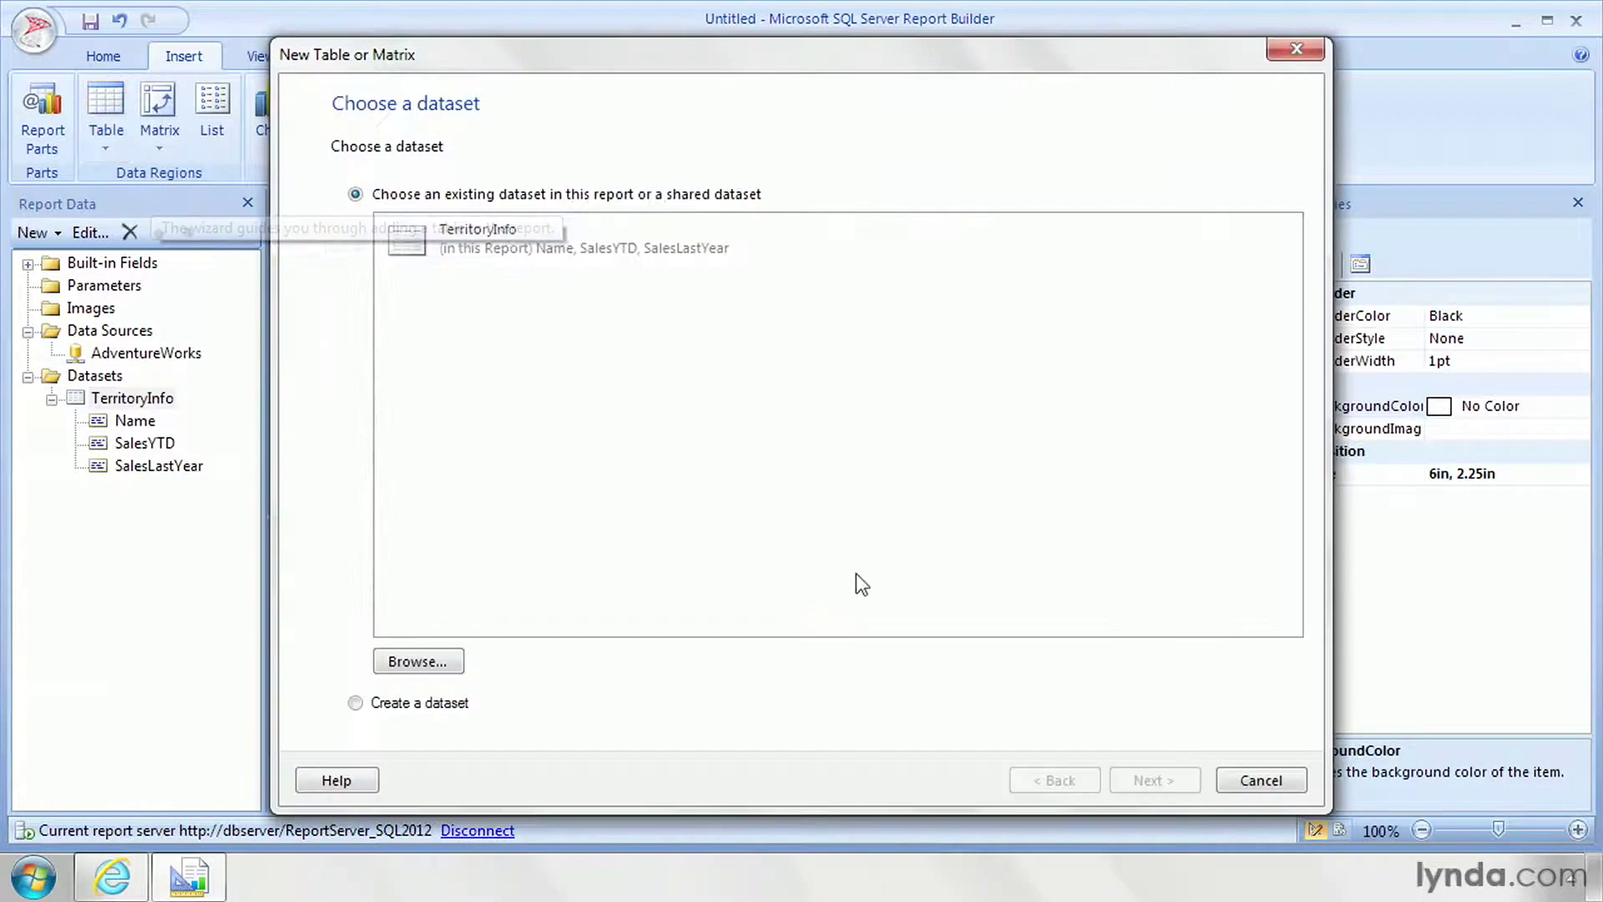
pyautogui.click(487, 238)
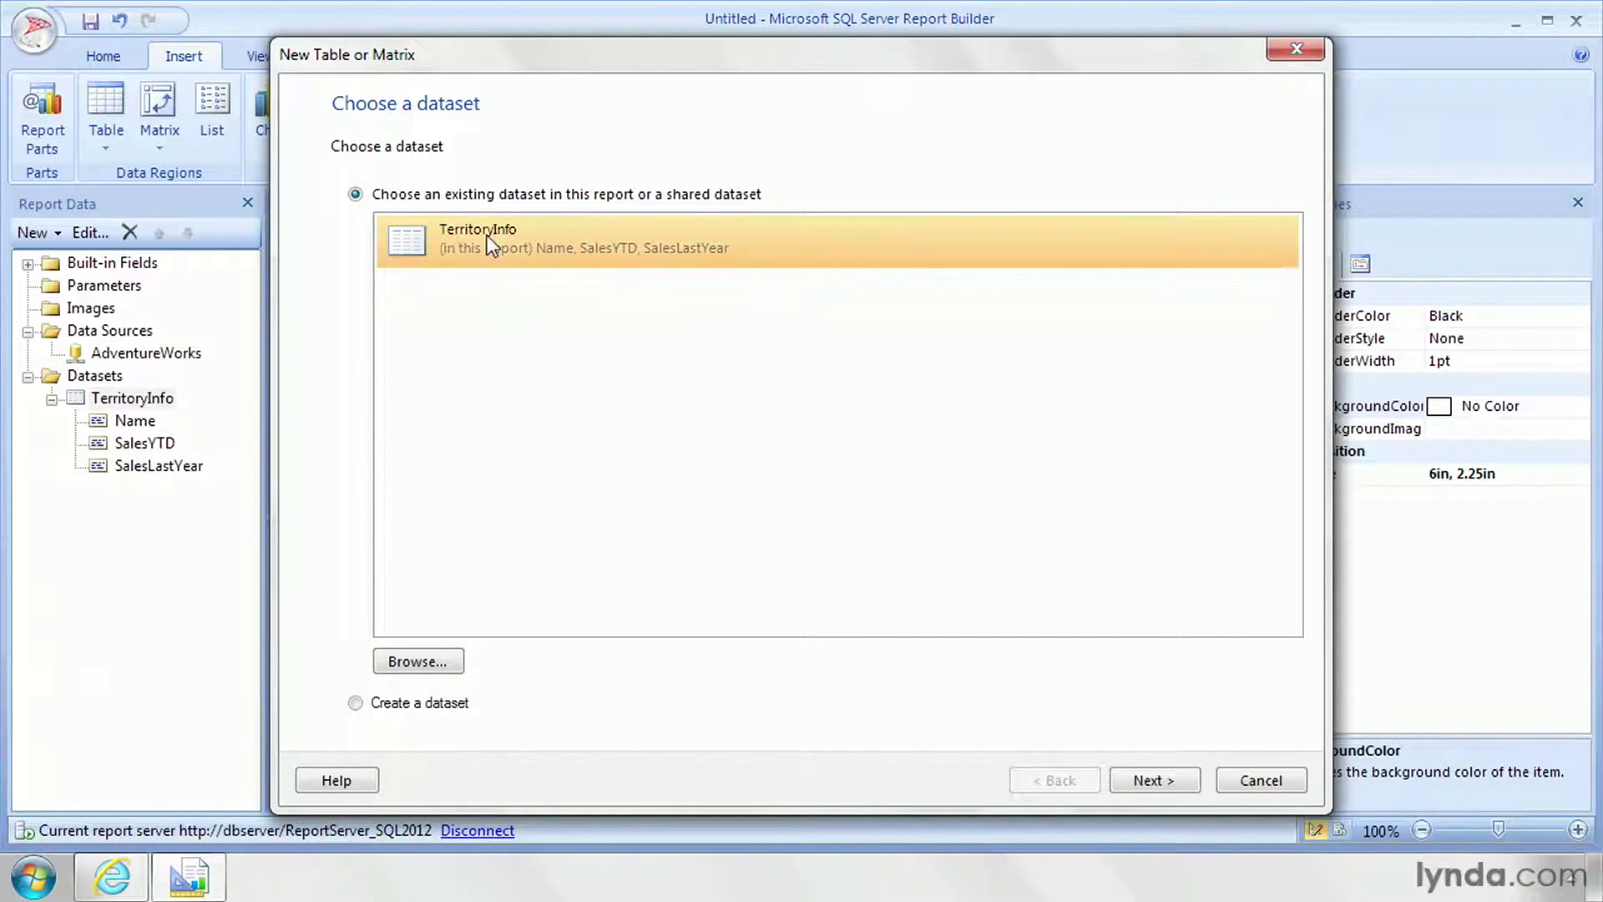
pyautogui.click(1167, 781)
pyautogui.click(380, 219)
pyautogui.moveTo(380, 219); pyautogui.dragTo(1019, 526)
pyautogui.moveTo(409, 237); pyautogui.dragTo(1001, 511)
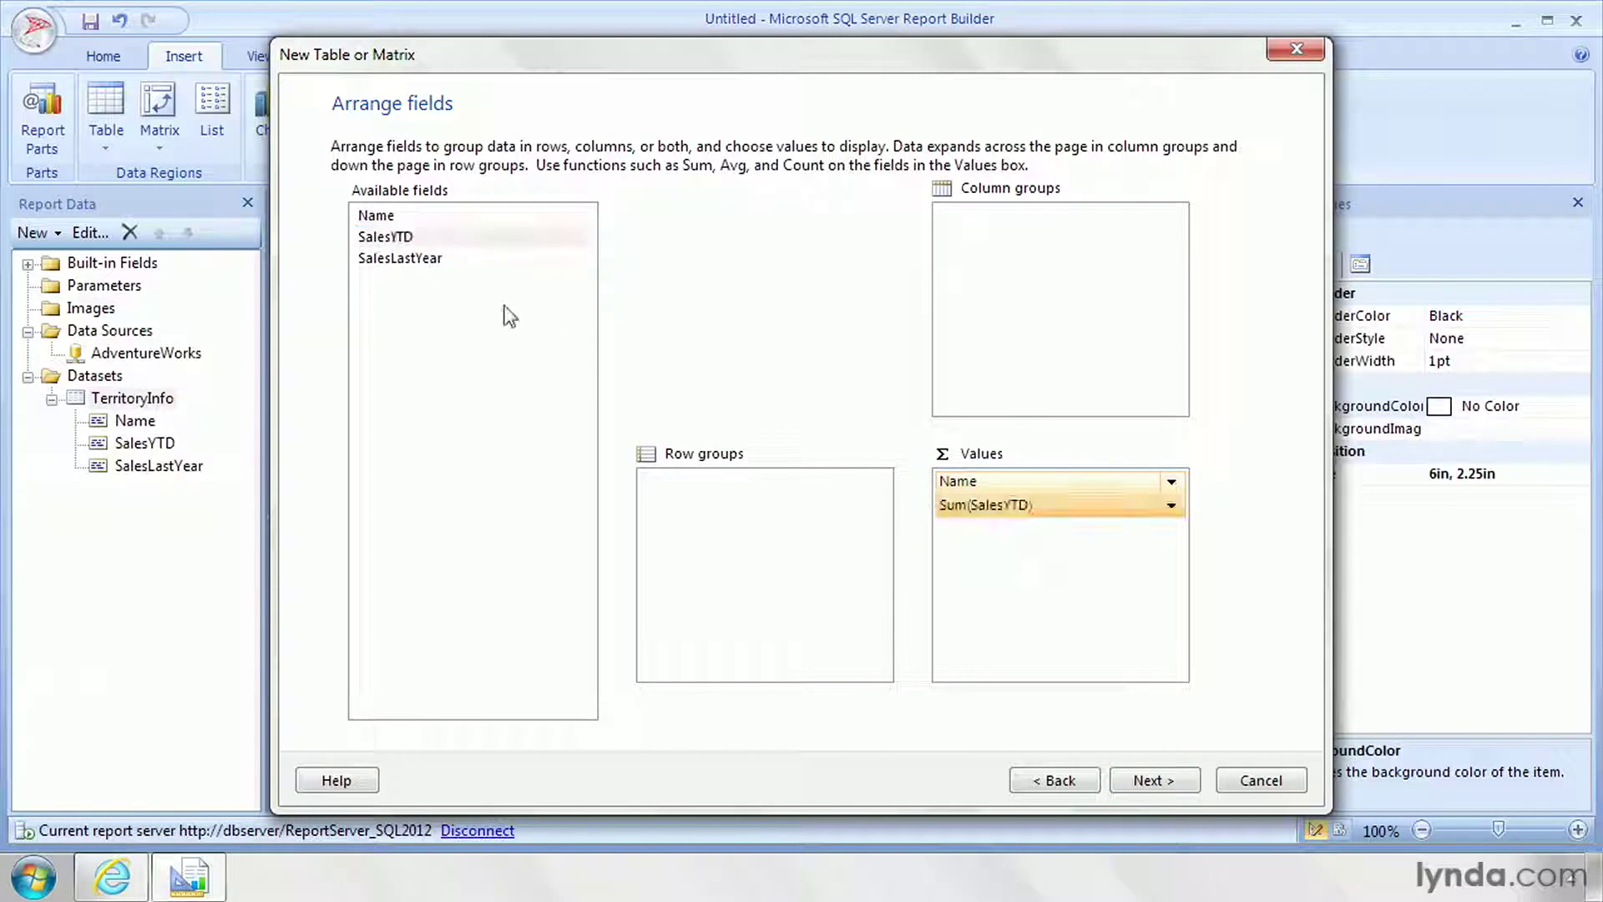
pyautogui.moveTo(426, 262); pyautogui.dragTo(1011, 570)
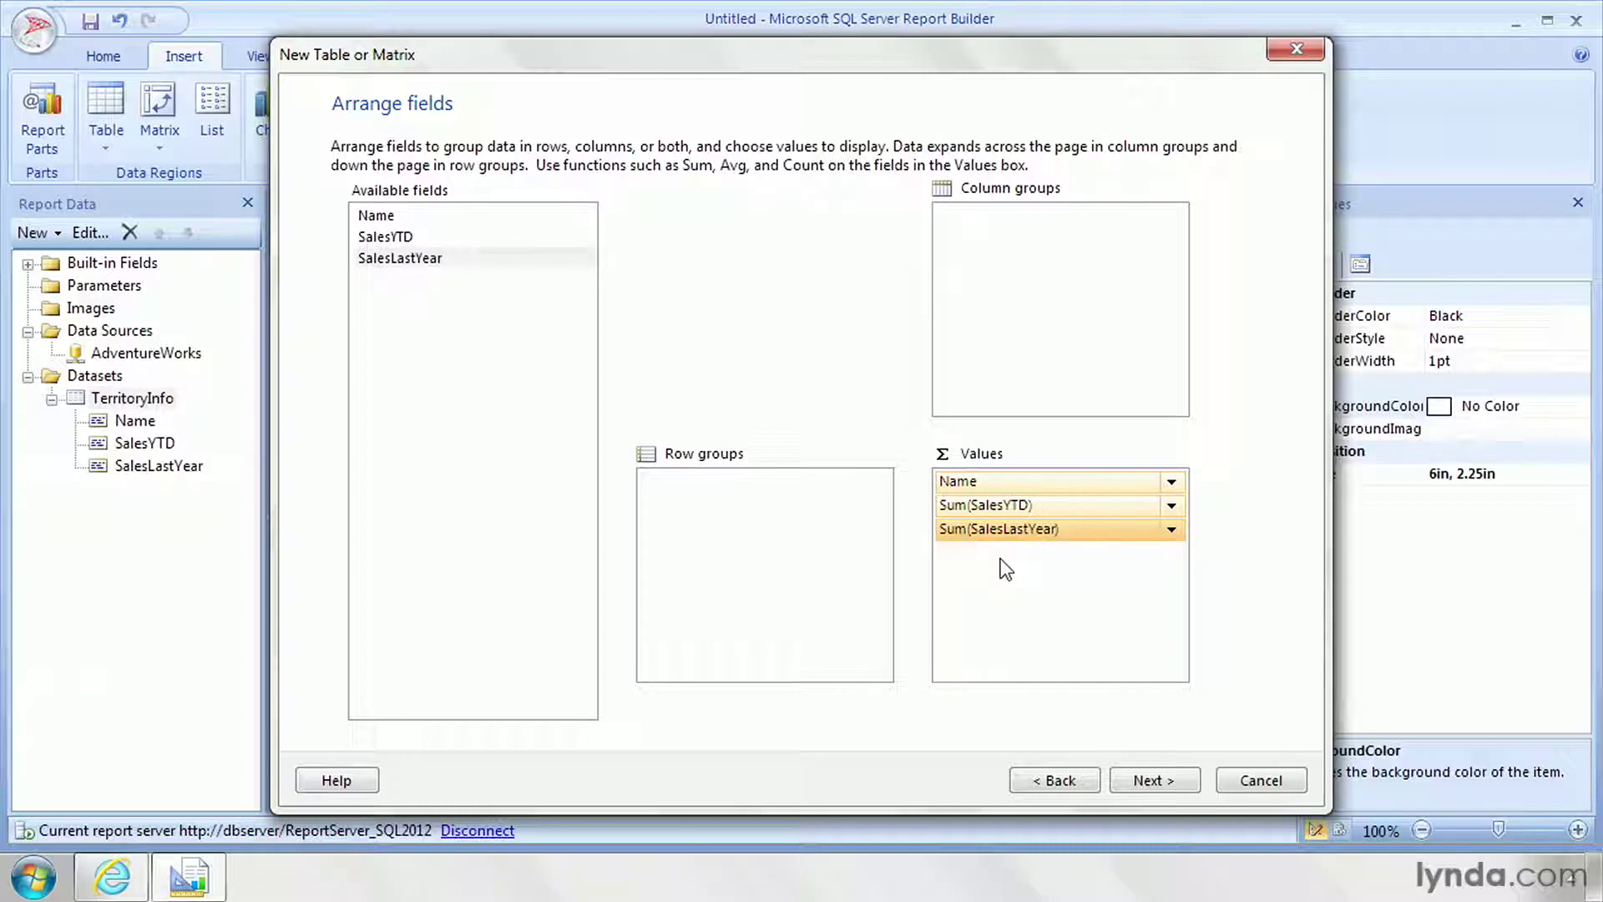
# - Apply the Slate style and insert the table into the report
pyautogui.click(1161, 782)
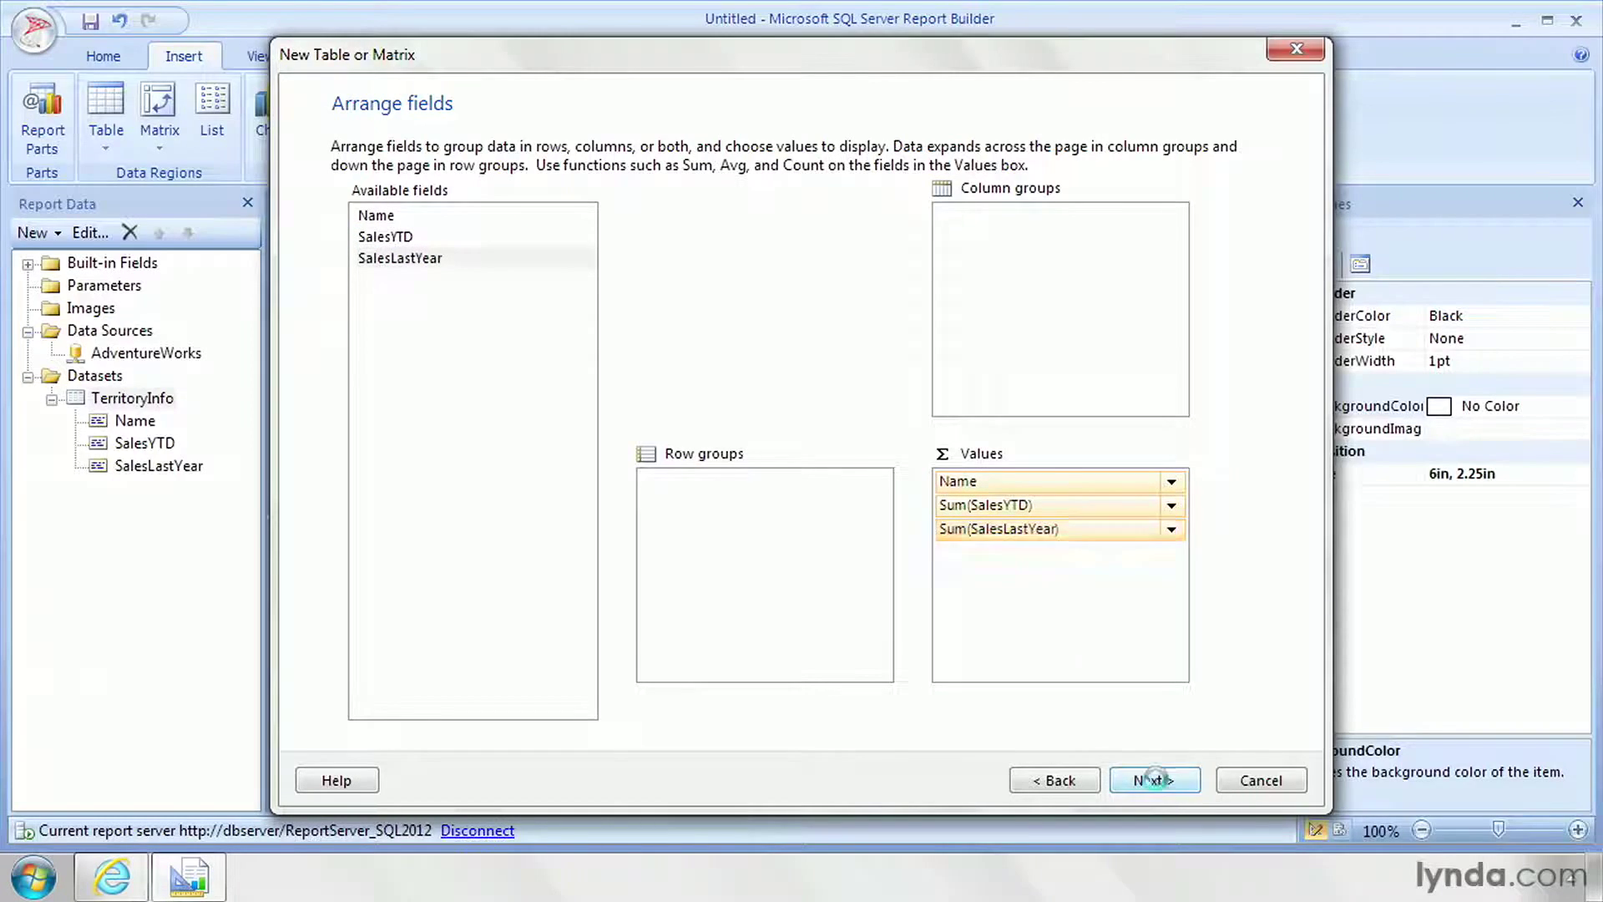
pyautogui.click(1140, 783)
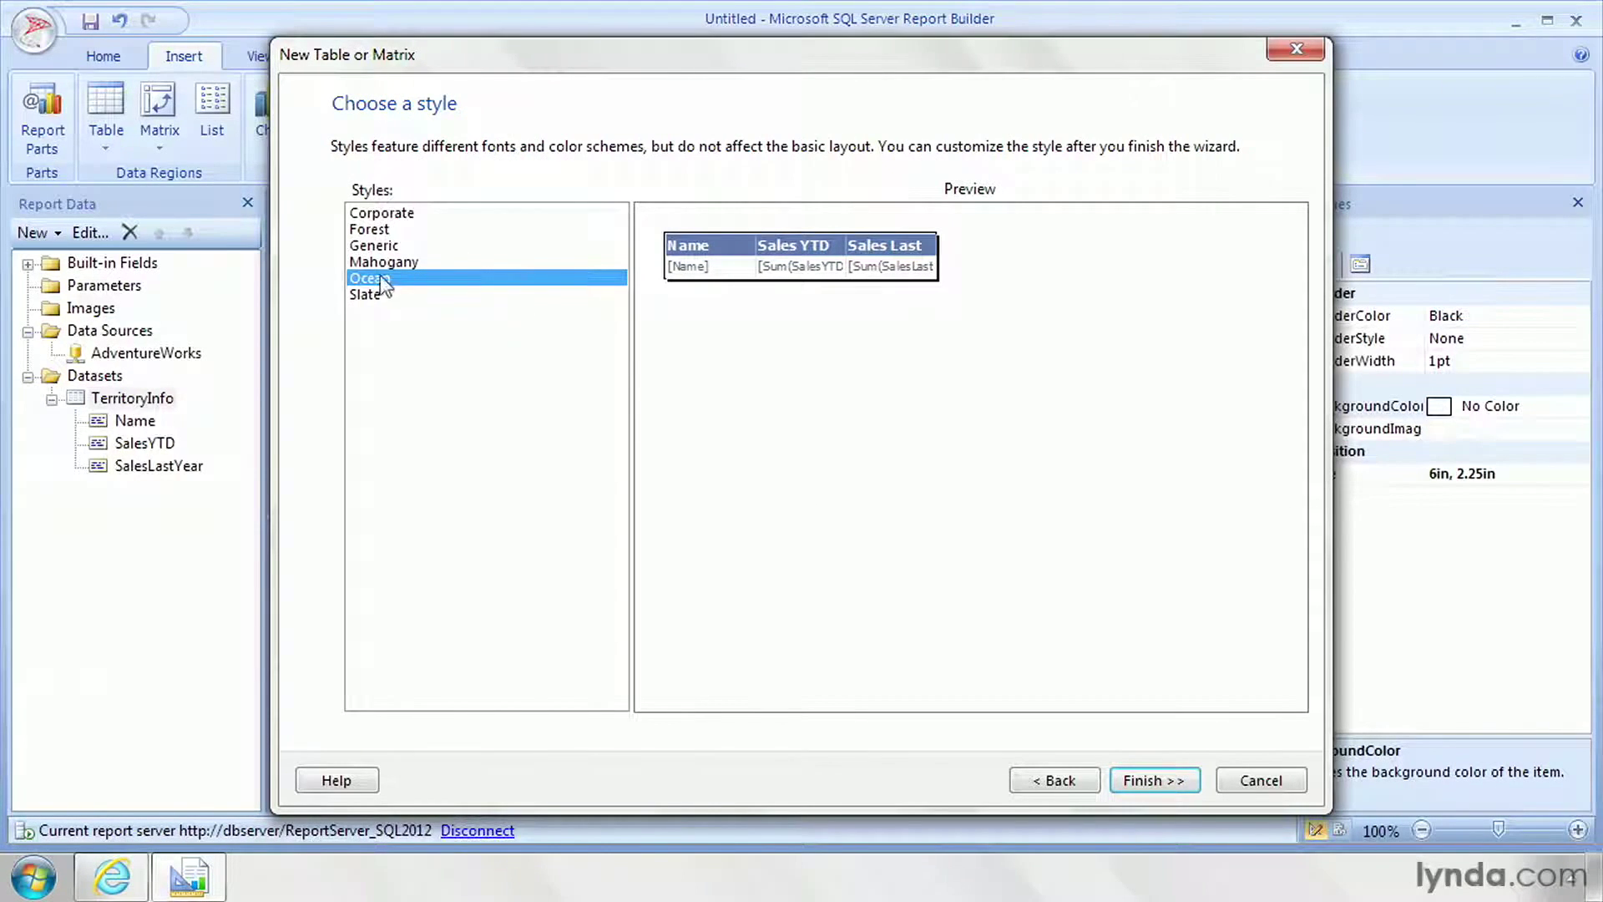
pyautogui.click(375, 299)
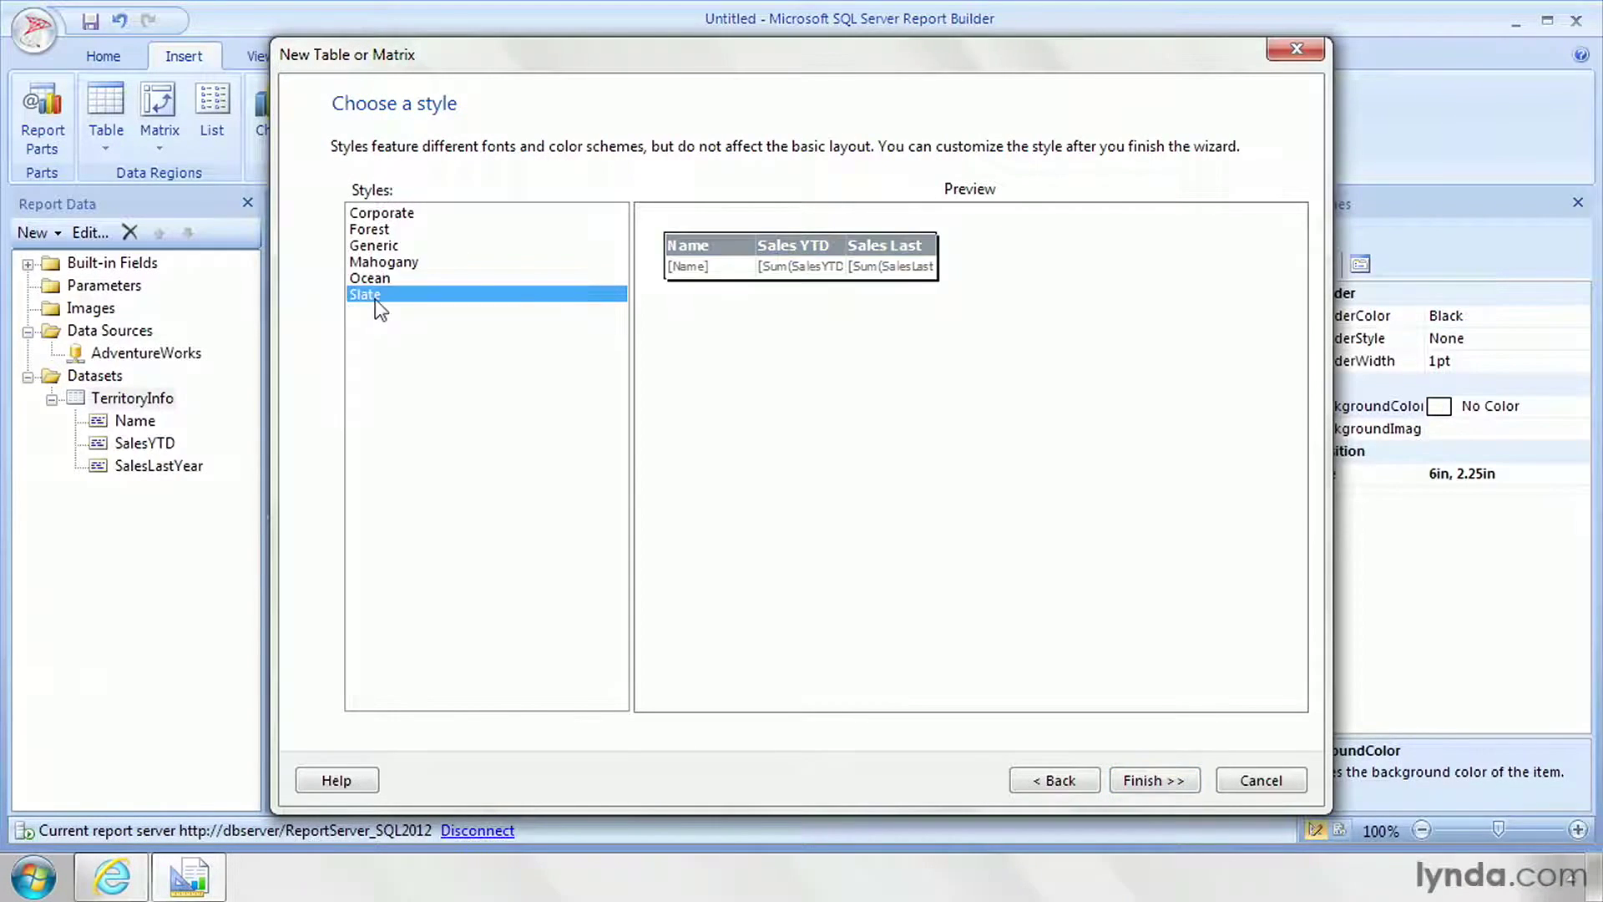
pyautogui.click(1146, 779)
pyautogui.moveTo(680, 325); pyautogui.dragTo(825, 327)
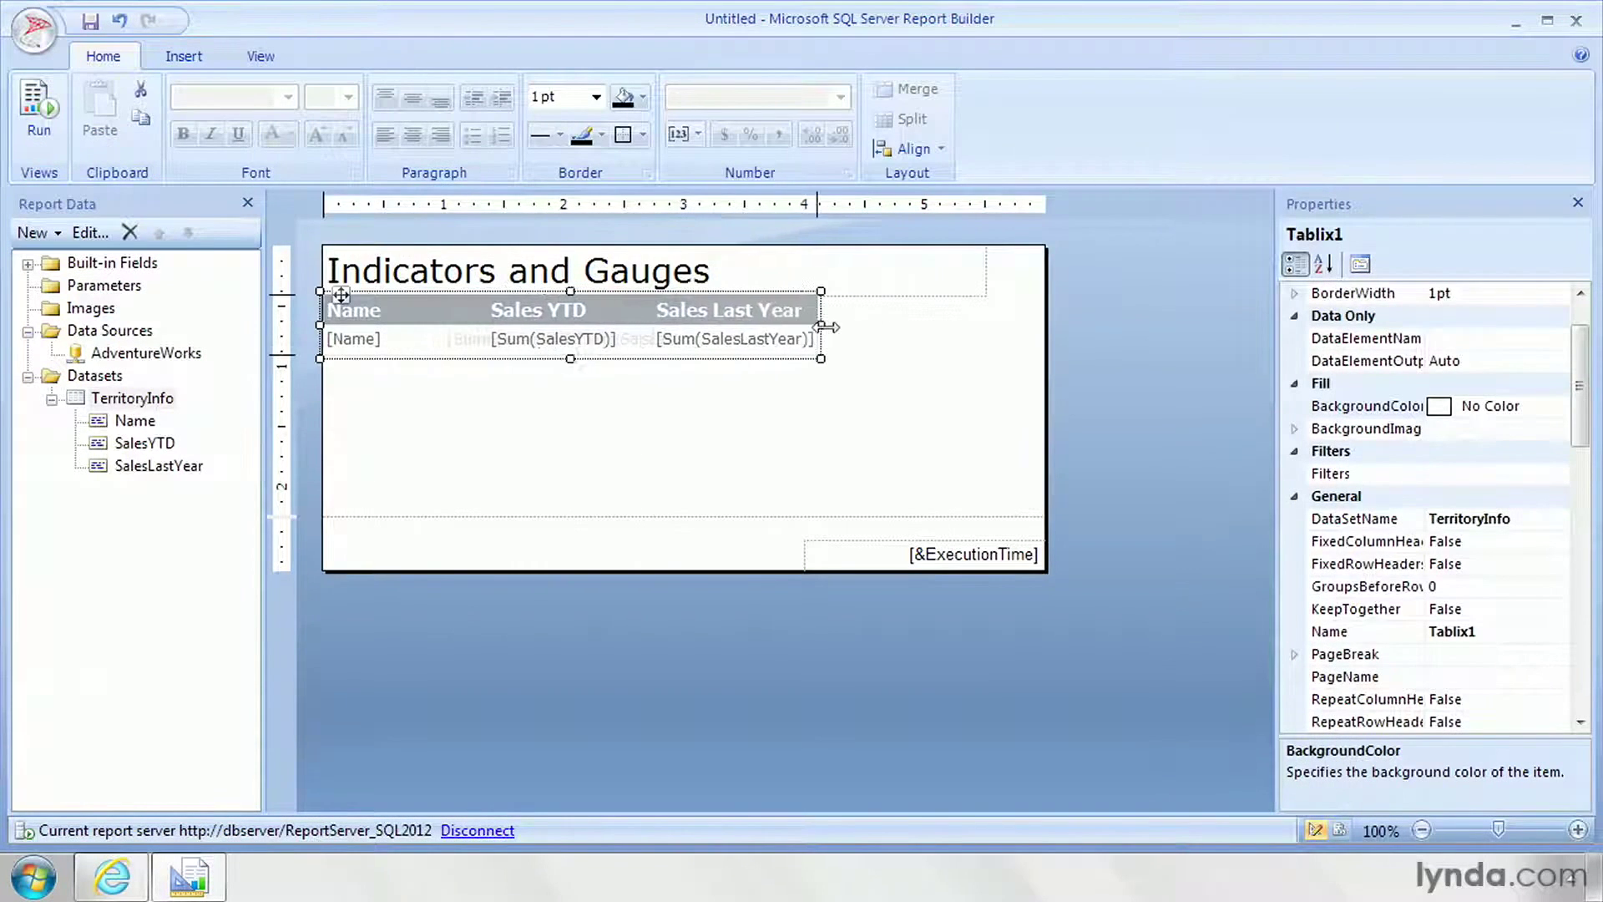
pyautogui.click(39, 109)
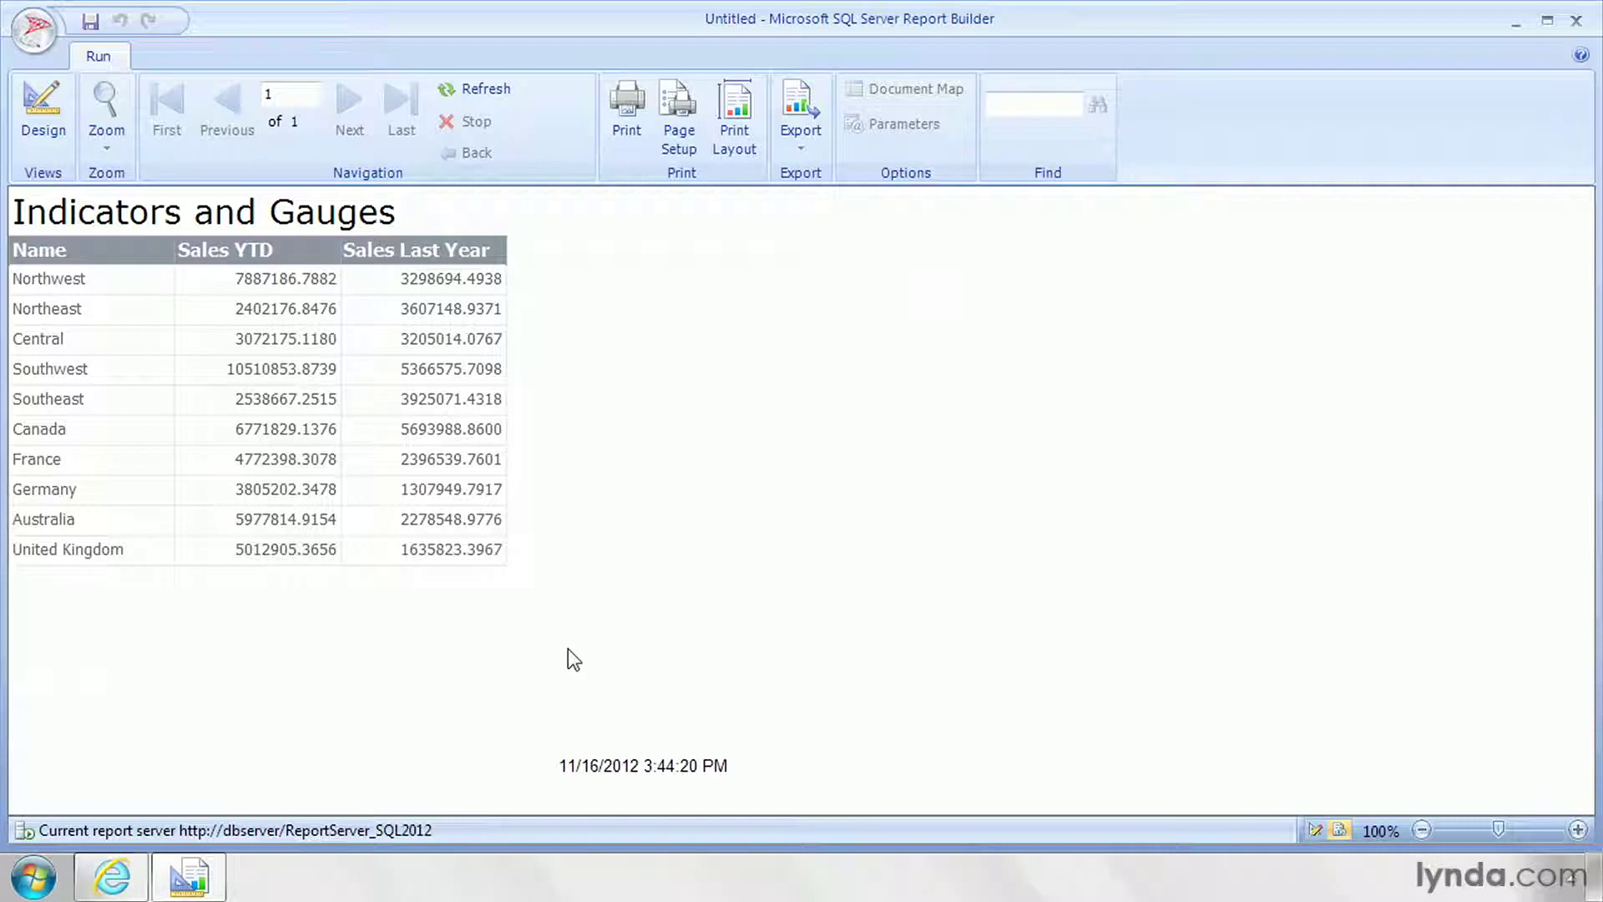
pyautogui.click(33, 116)
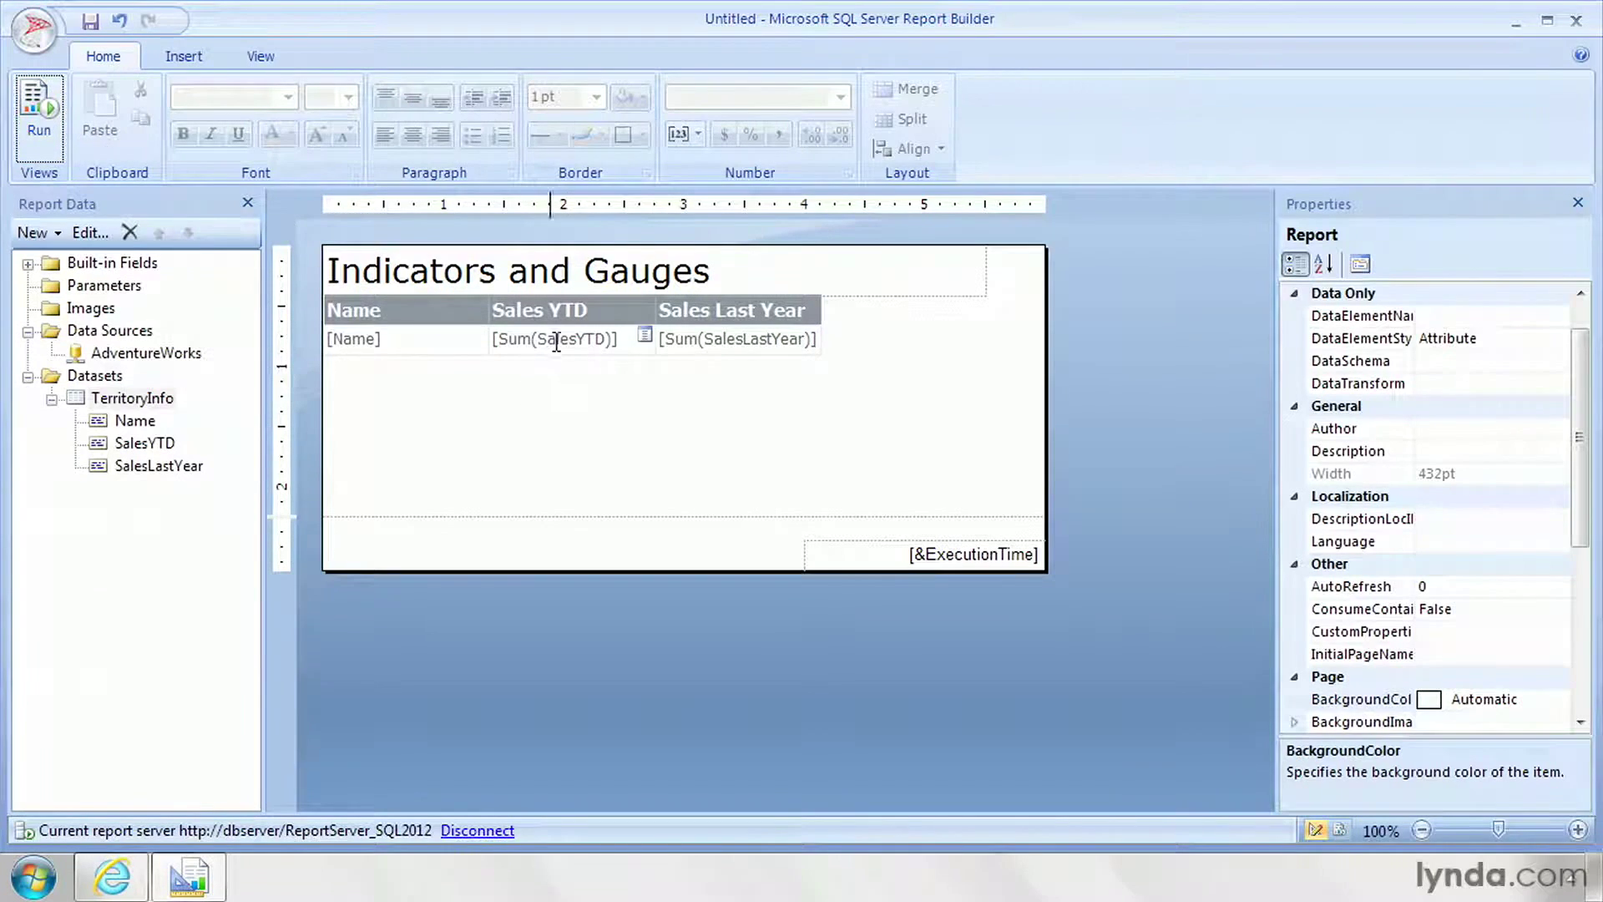
# - Format Sales YTD and Sales Last Year as Currency without decimals, then preview the report
pyautogui.click(638, 344)
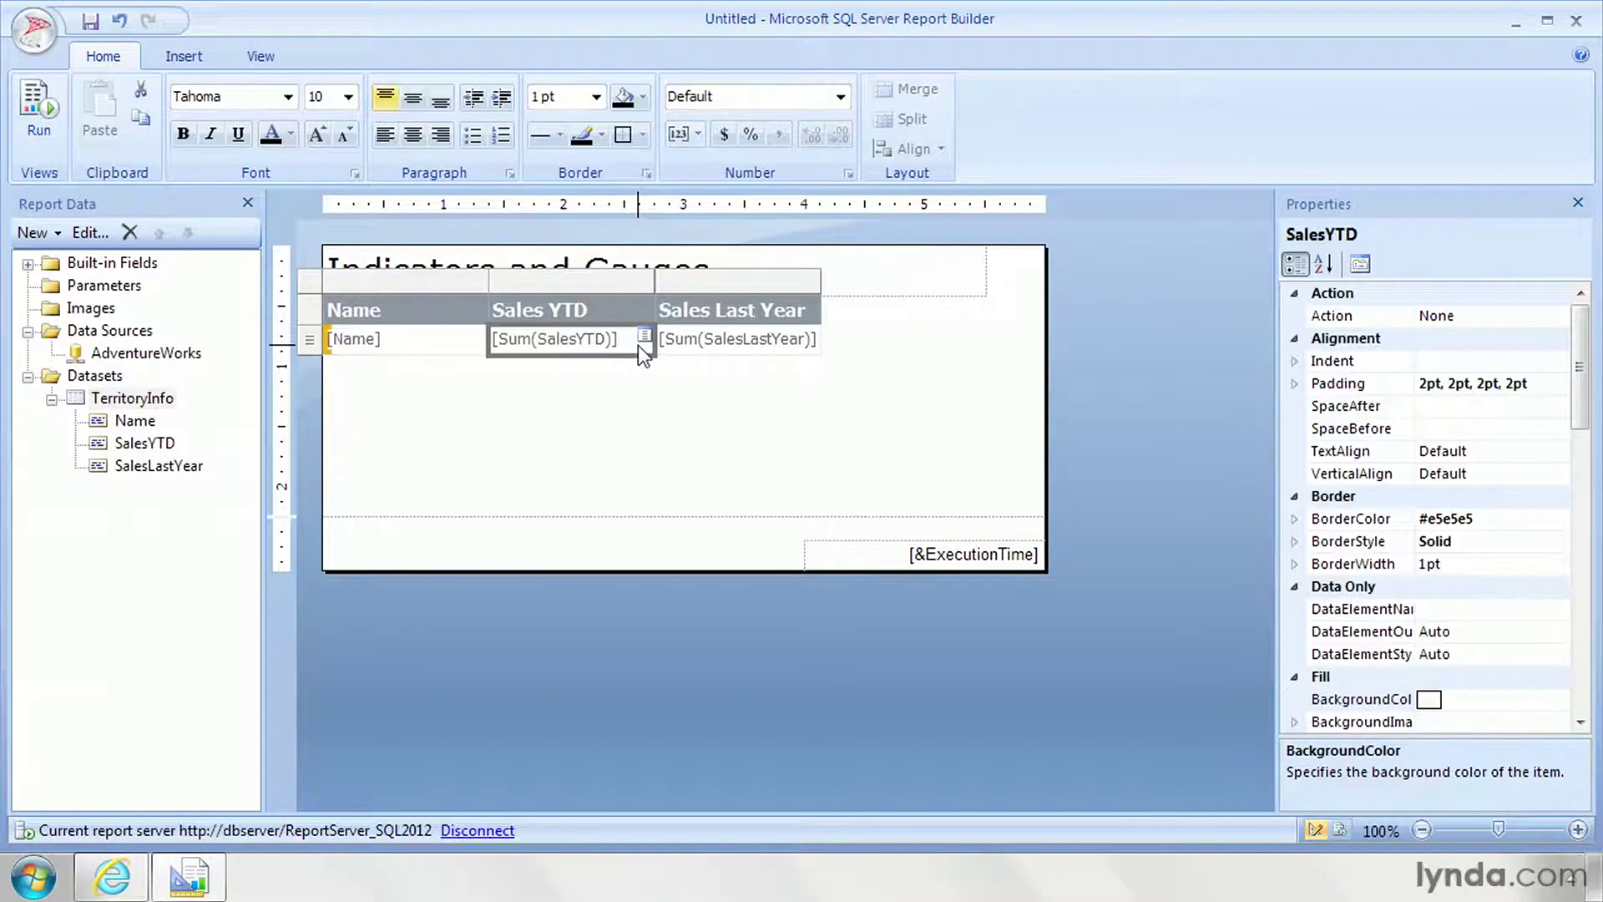
pyautogui.keyDown('ctrl'); pyautogui.click(726, 359); pyautogui.keyUp('ctrl')
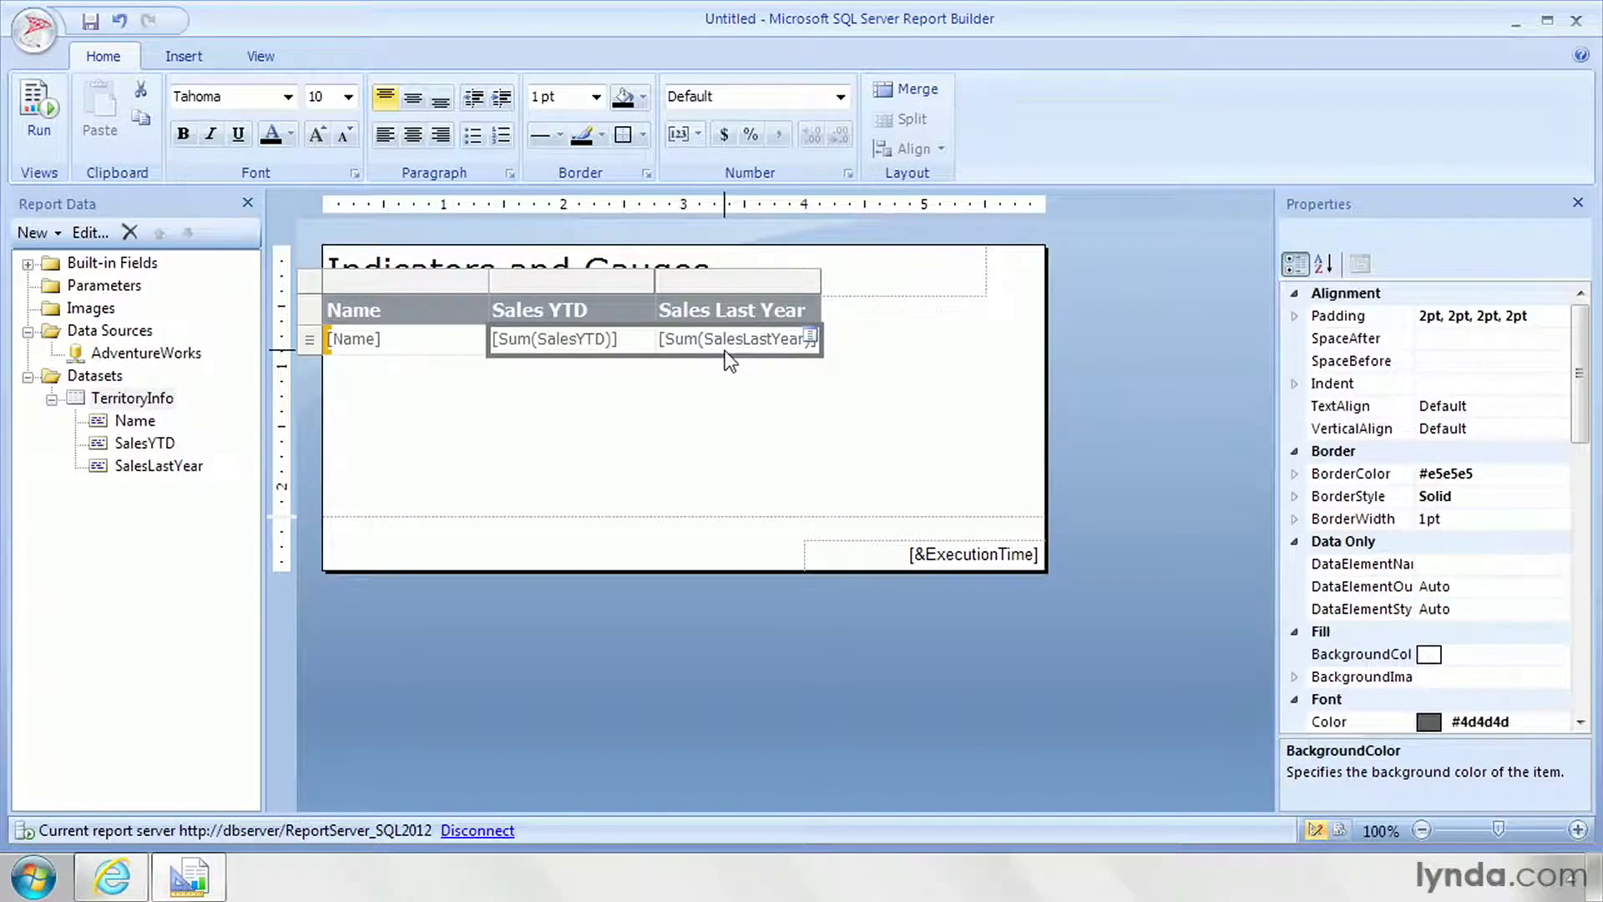
pyautogui.click(841, 96)
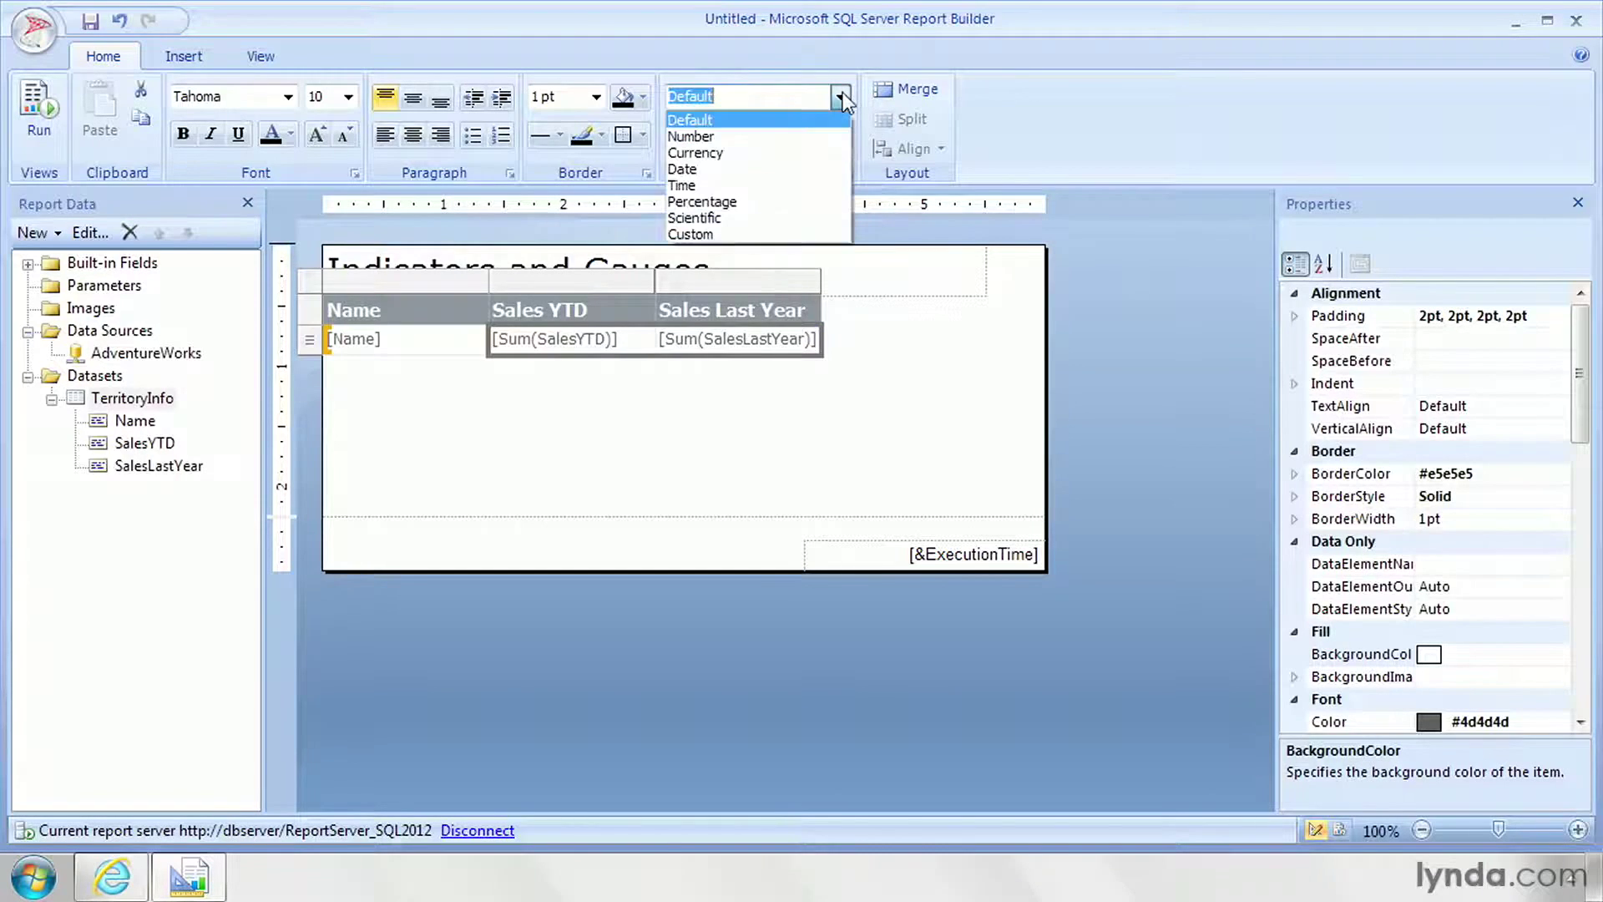
pyautogui.click(743, 150)
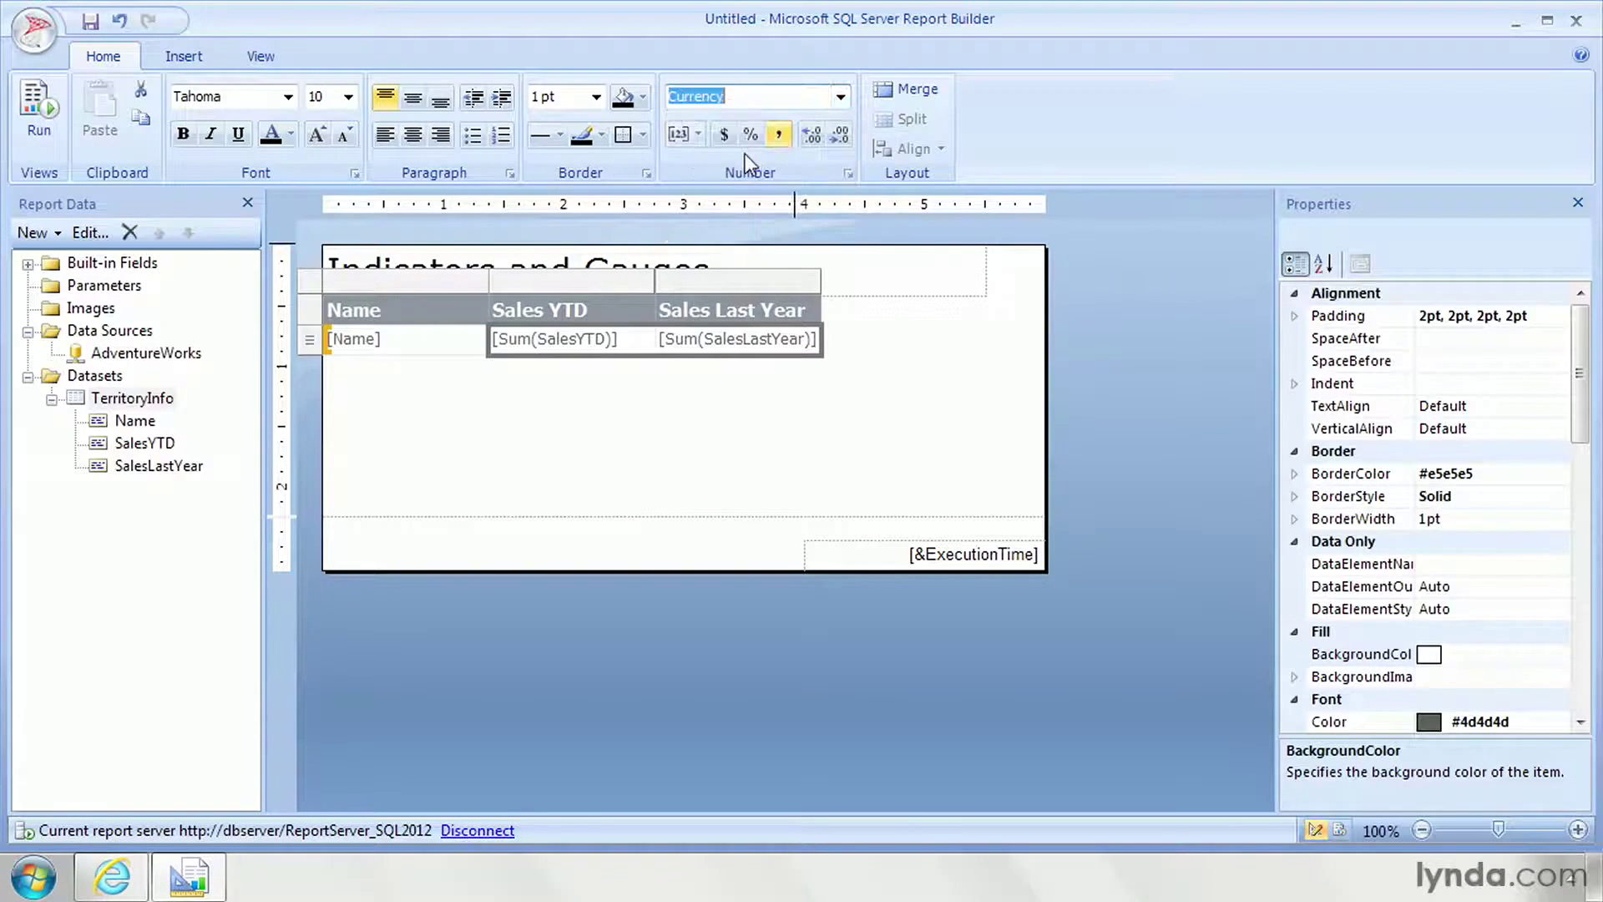
pyautogui.click(840, 136)
pyautogui.click(46, 108)
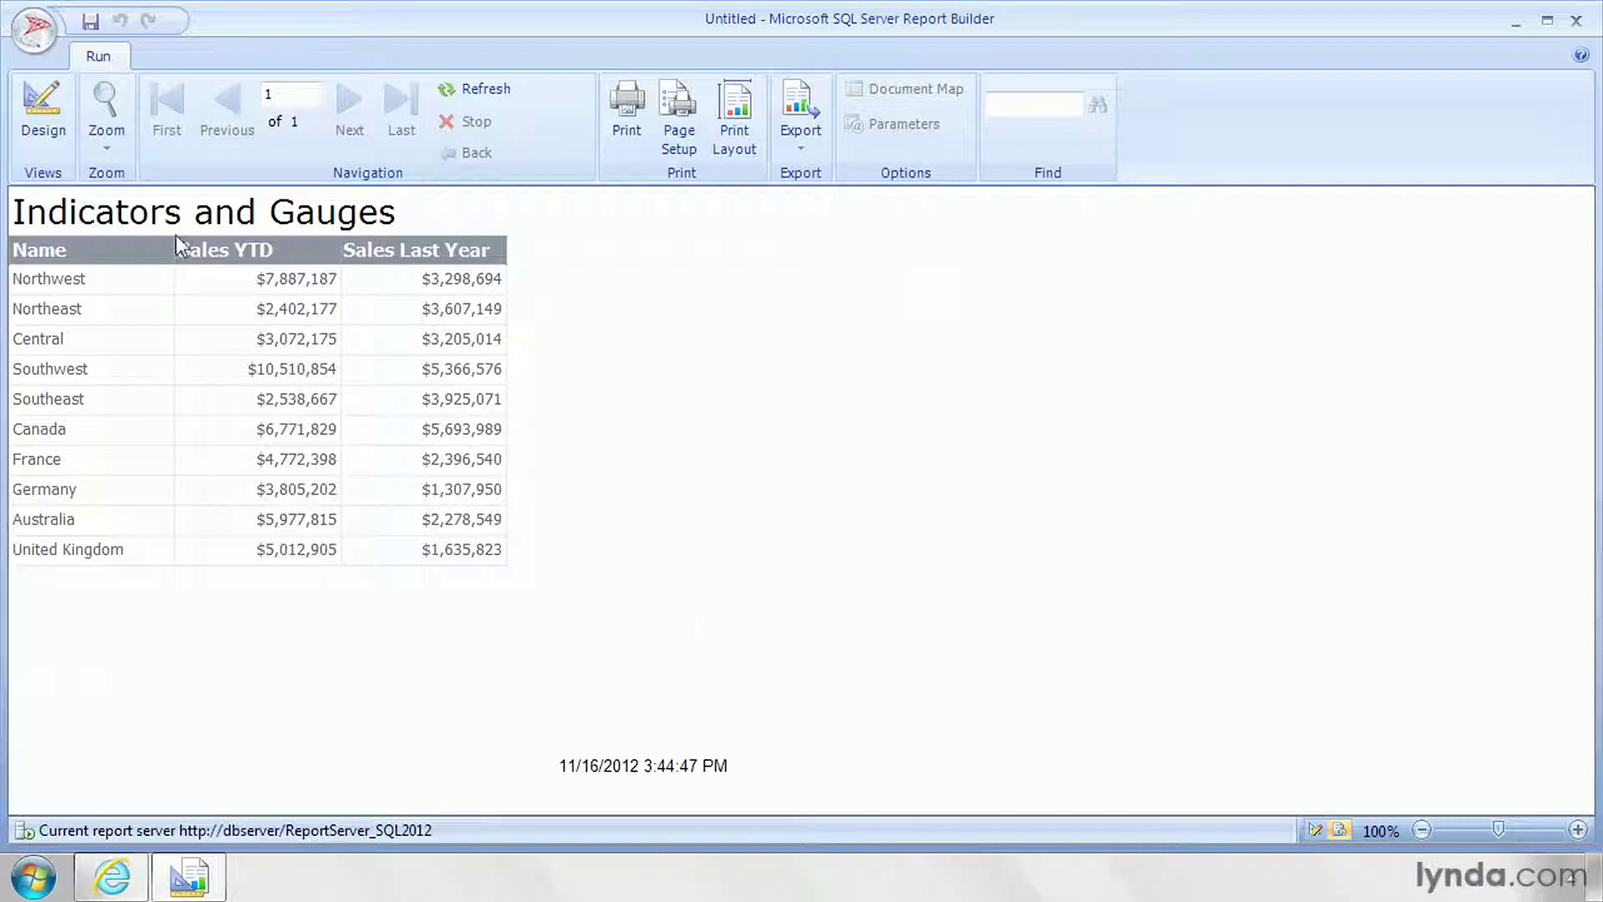
pyautogui.click(33, 122)
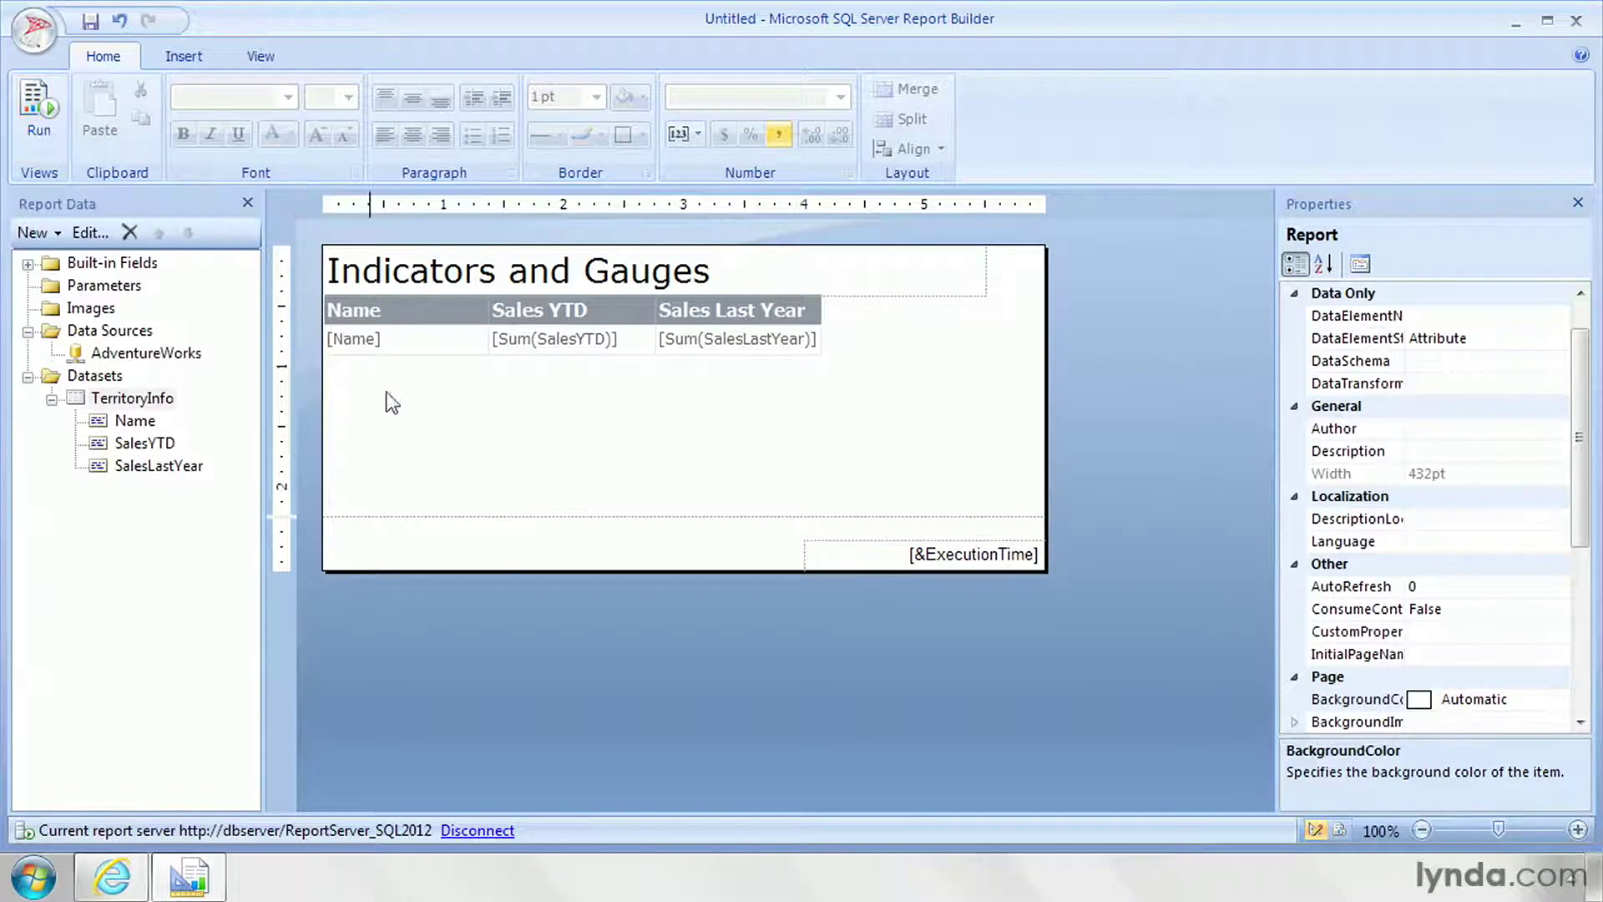
# - Insert an empty column to the right of Sales Last Year and select its data cell
pyautogui.click(666, 342)
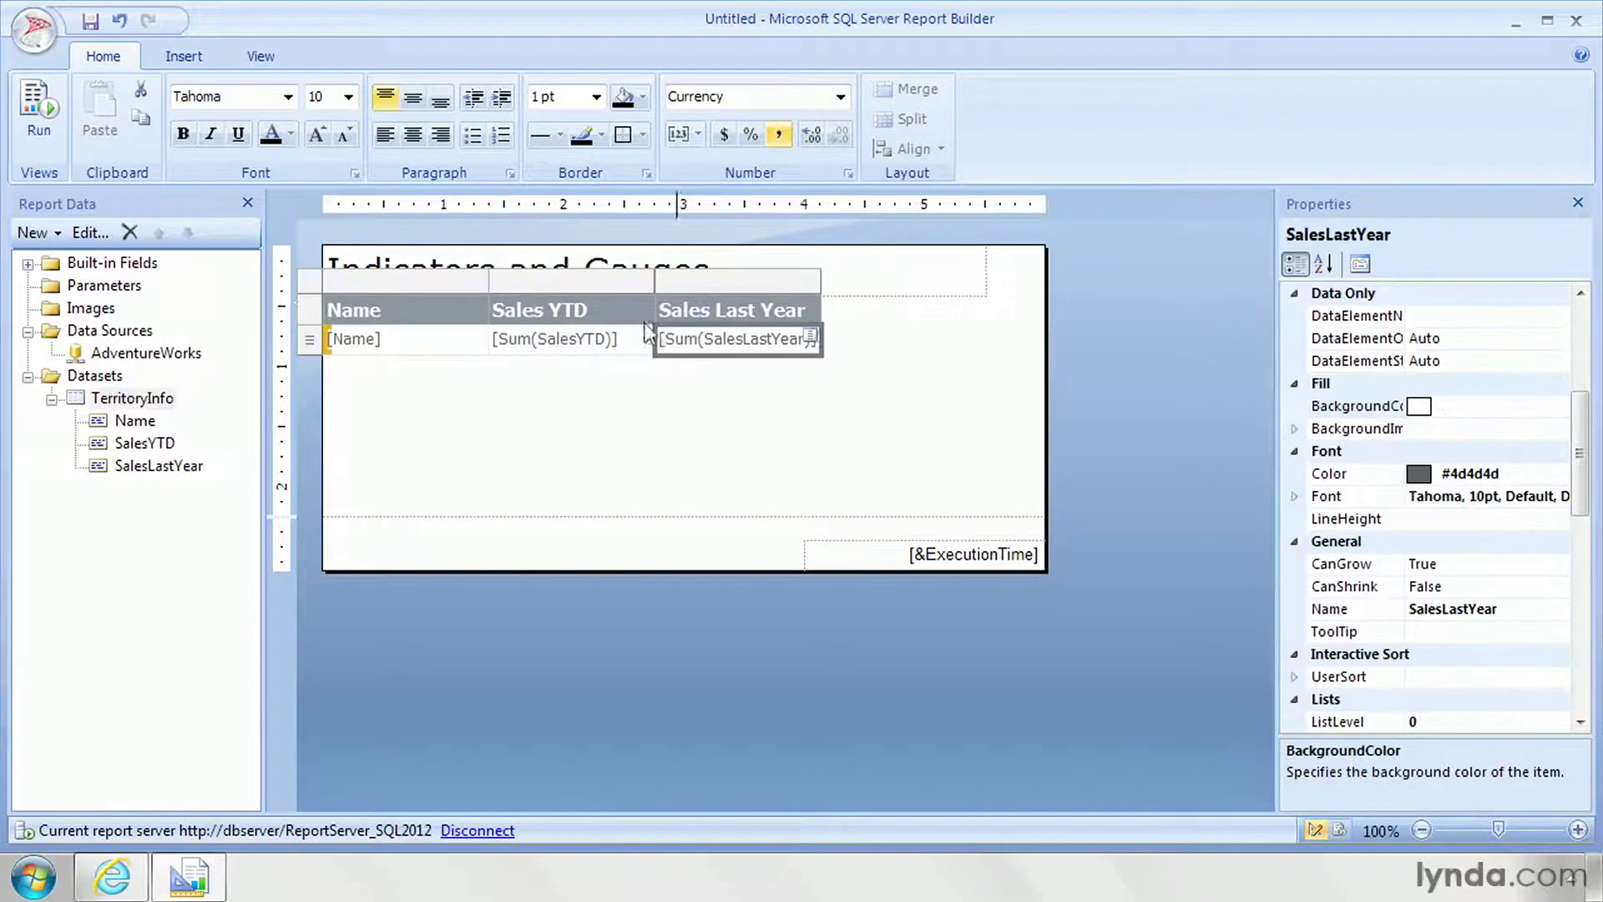
pyautogui.click(708, 282)
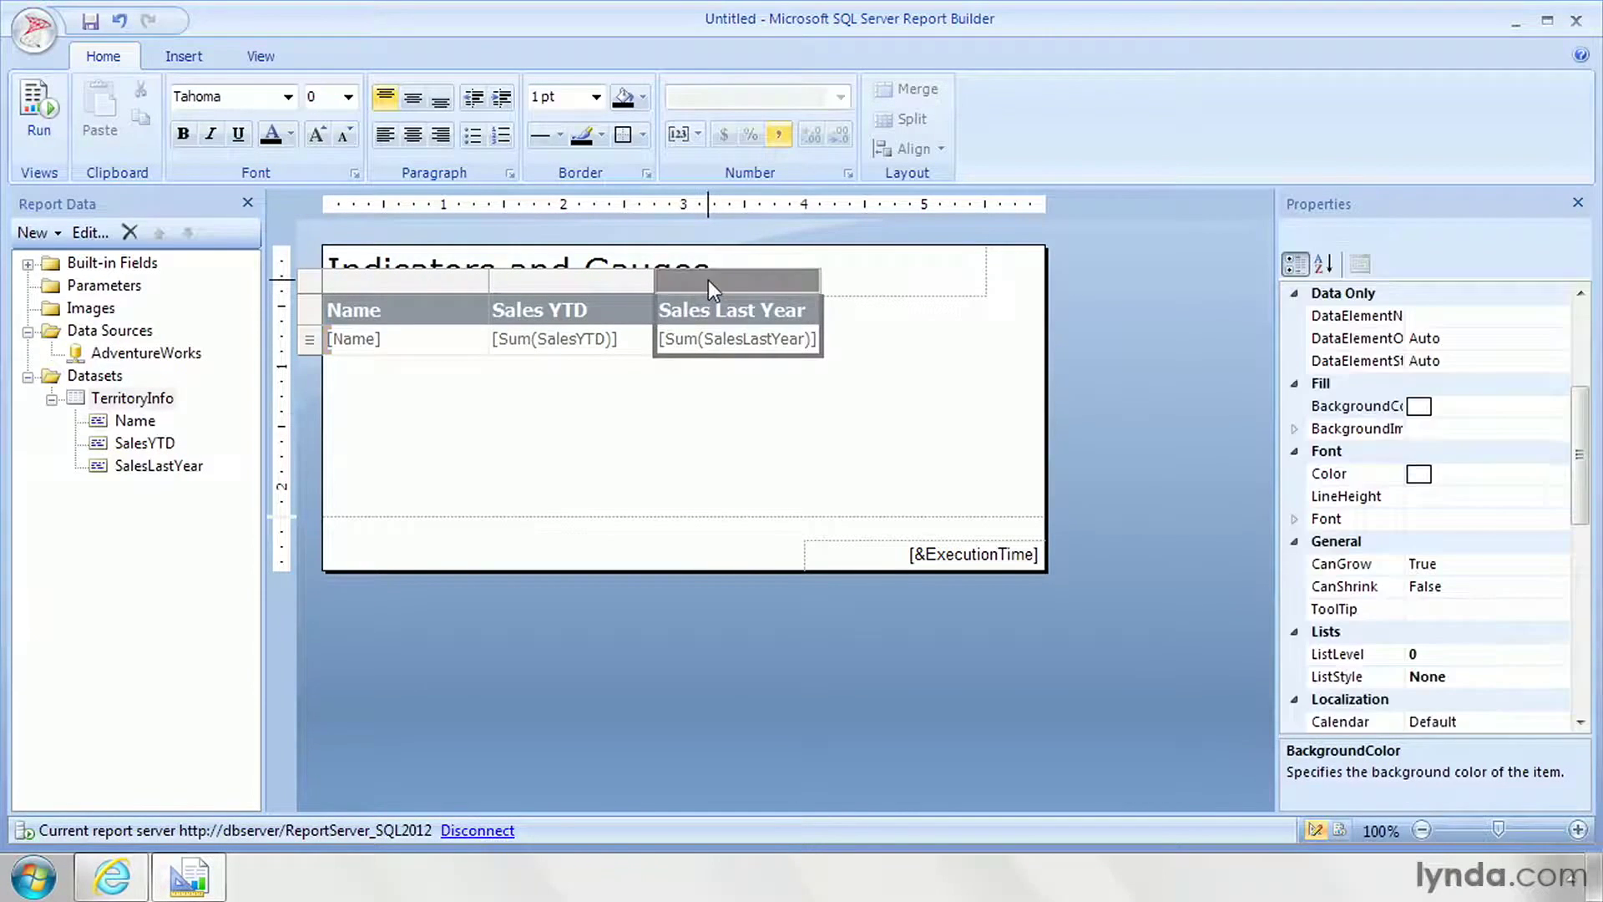
pyautogui.rightClick(788, 277)
pyautogui.moveTo(980, 292)
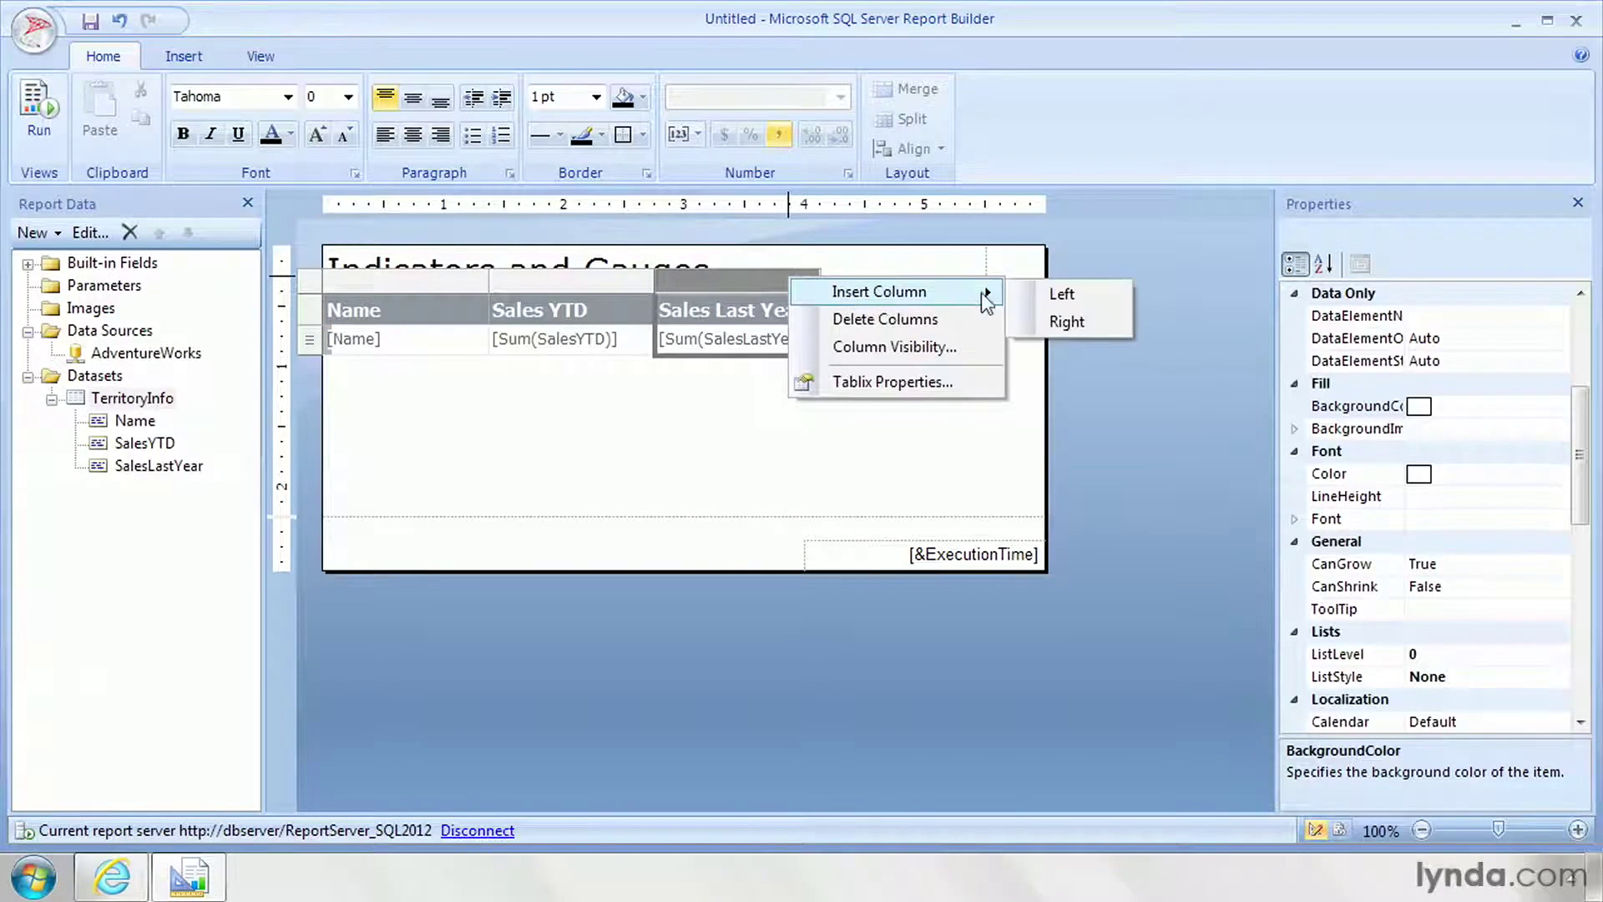
pyautogui.click(1054, 322)
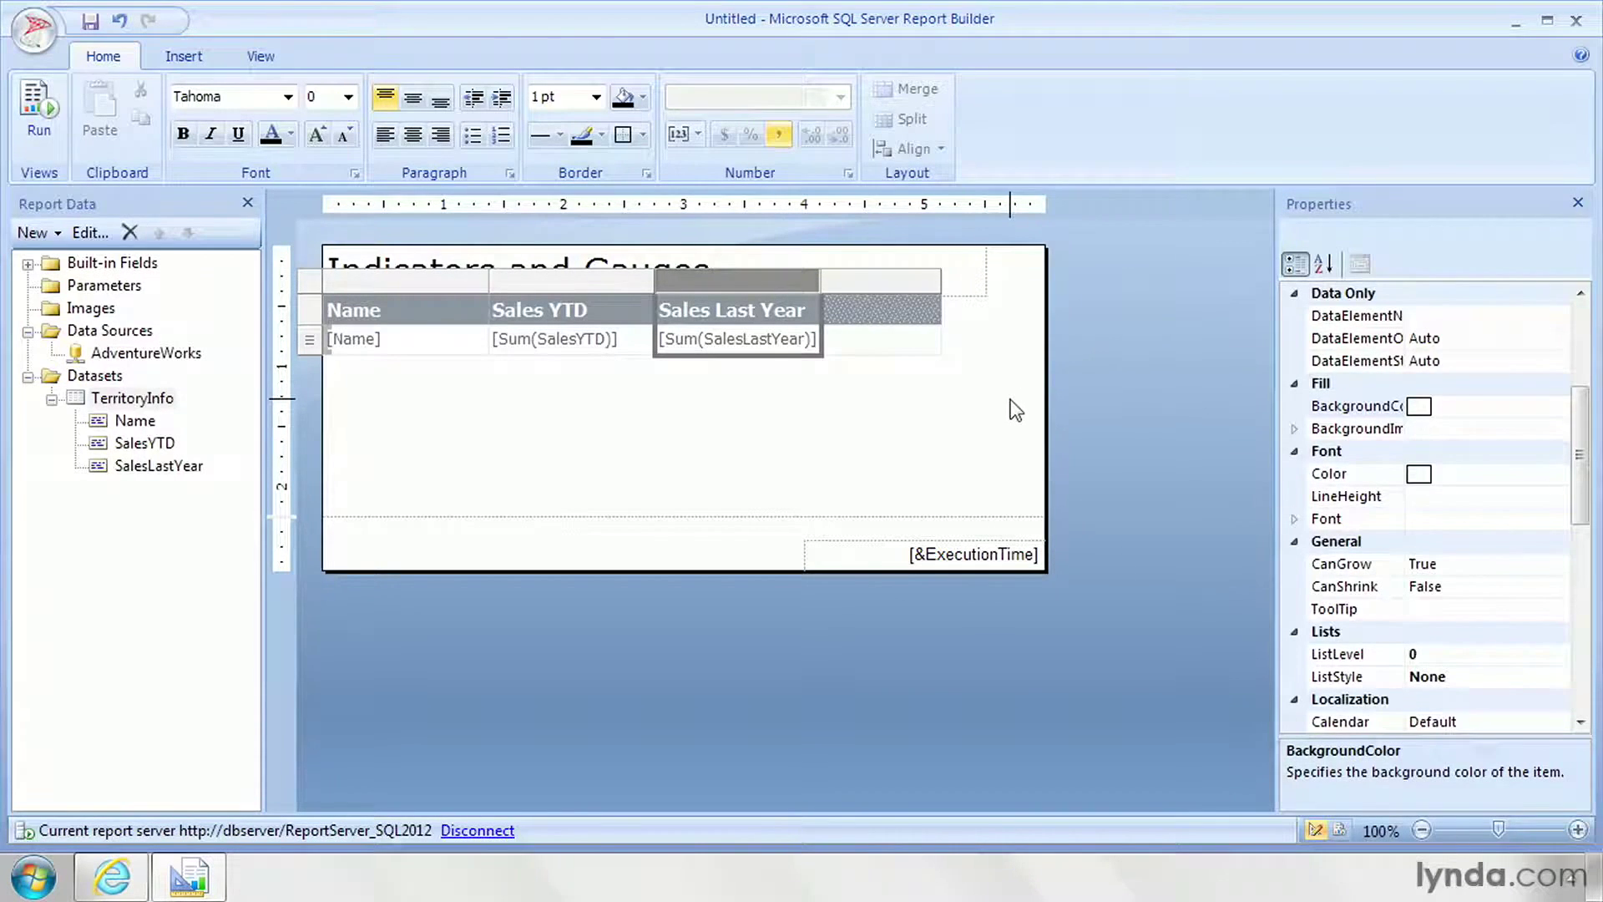
pyautogui.click(890, 355)
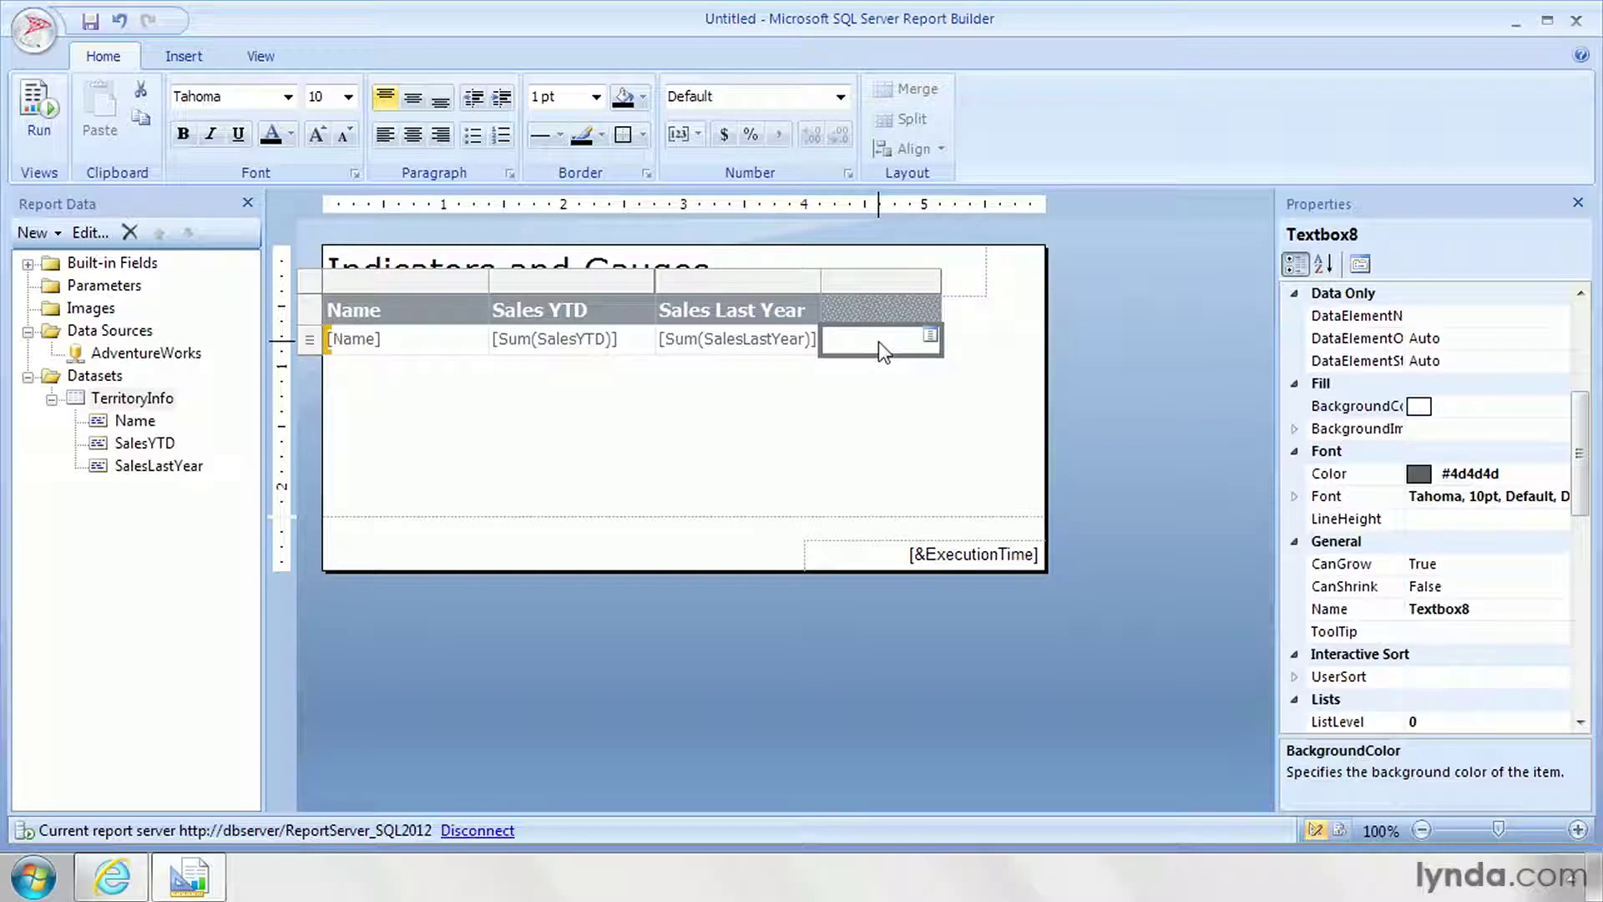
pyautogui.click(197, 53)
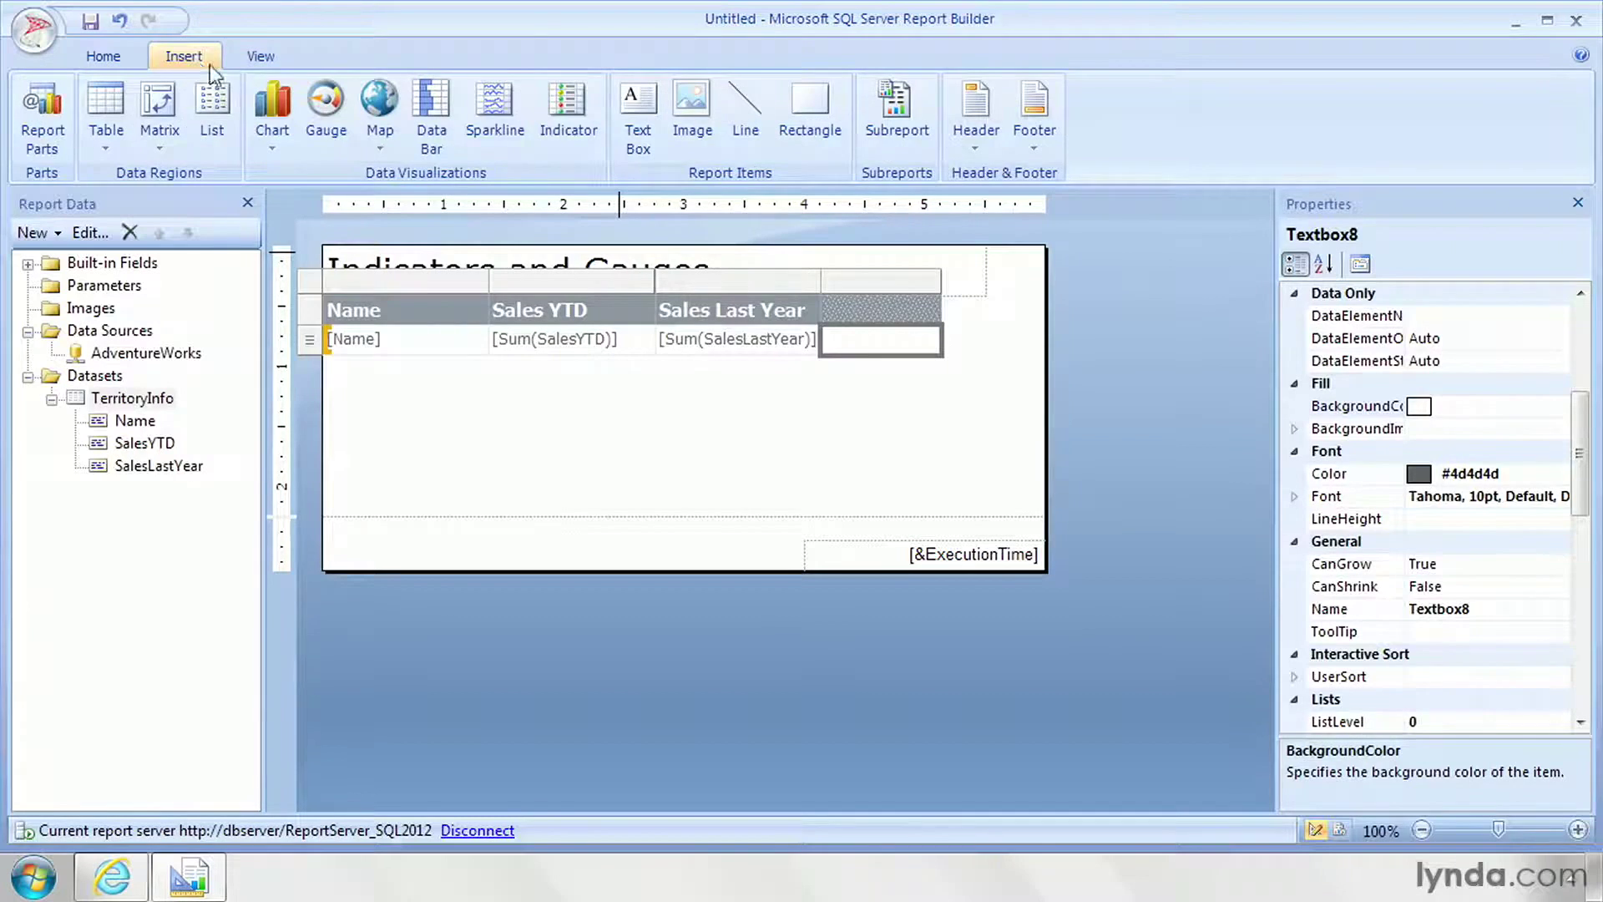
# - Place a 3 Traffic Lights indicator from the Shapes set in the new column's data cell
pyautogui.click(557, 102)
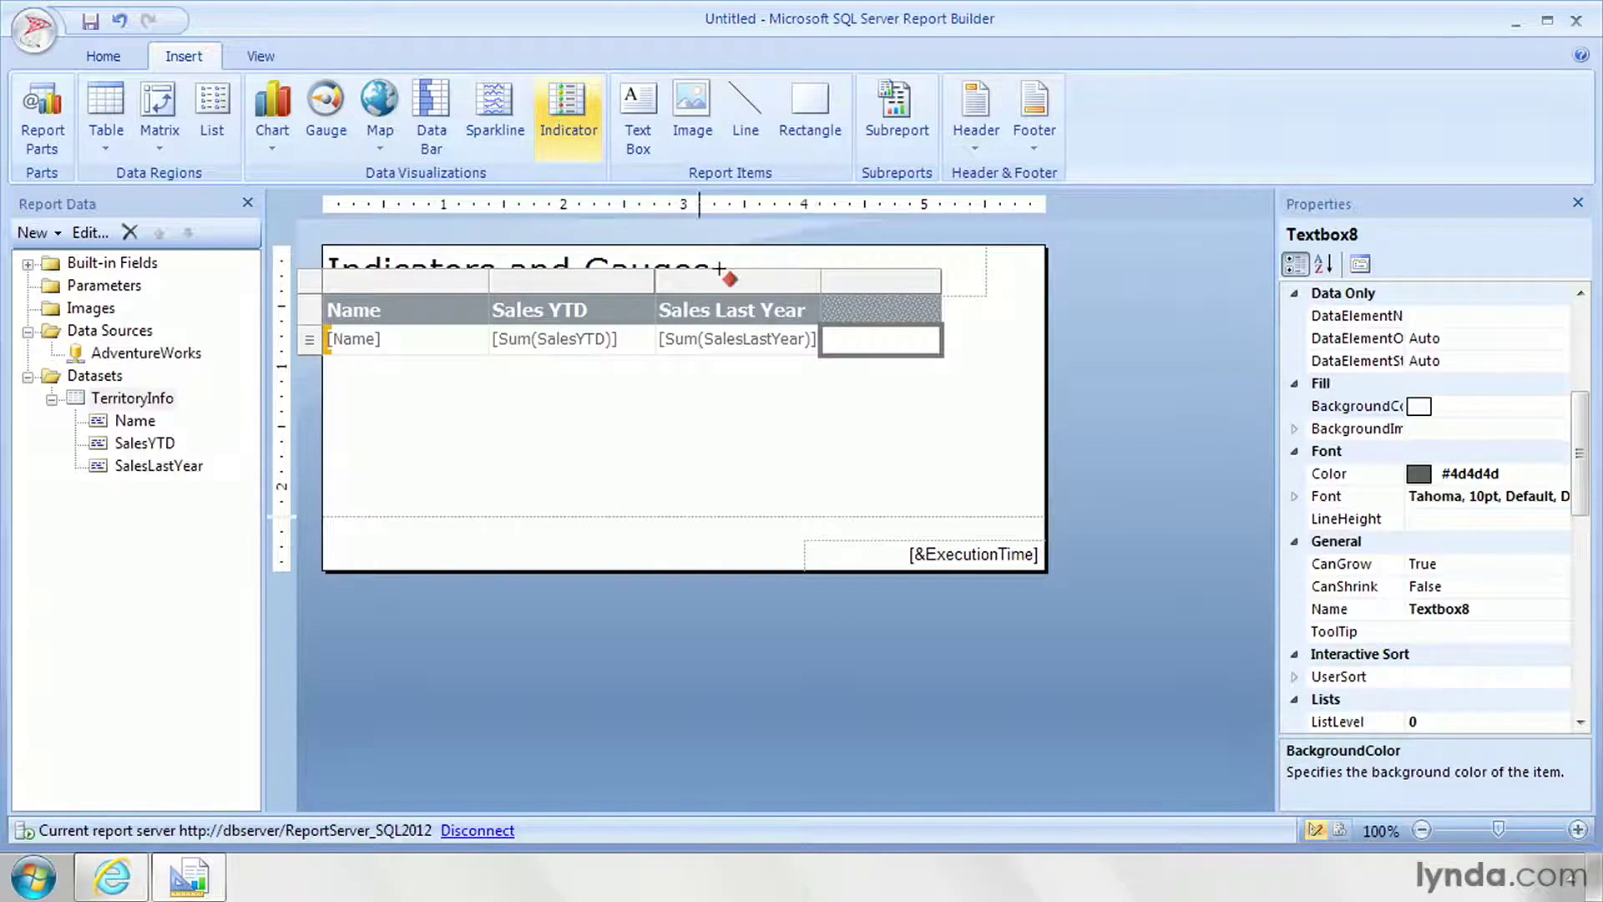
pyautogui.click(875, 343)
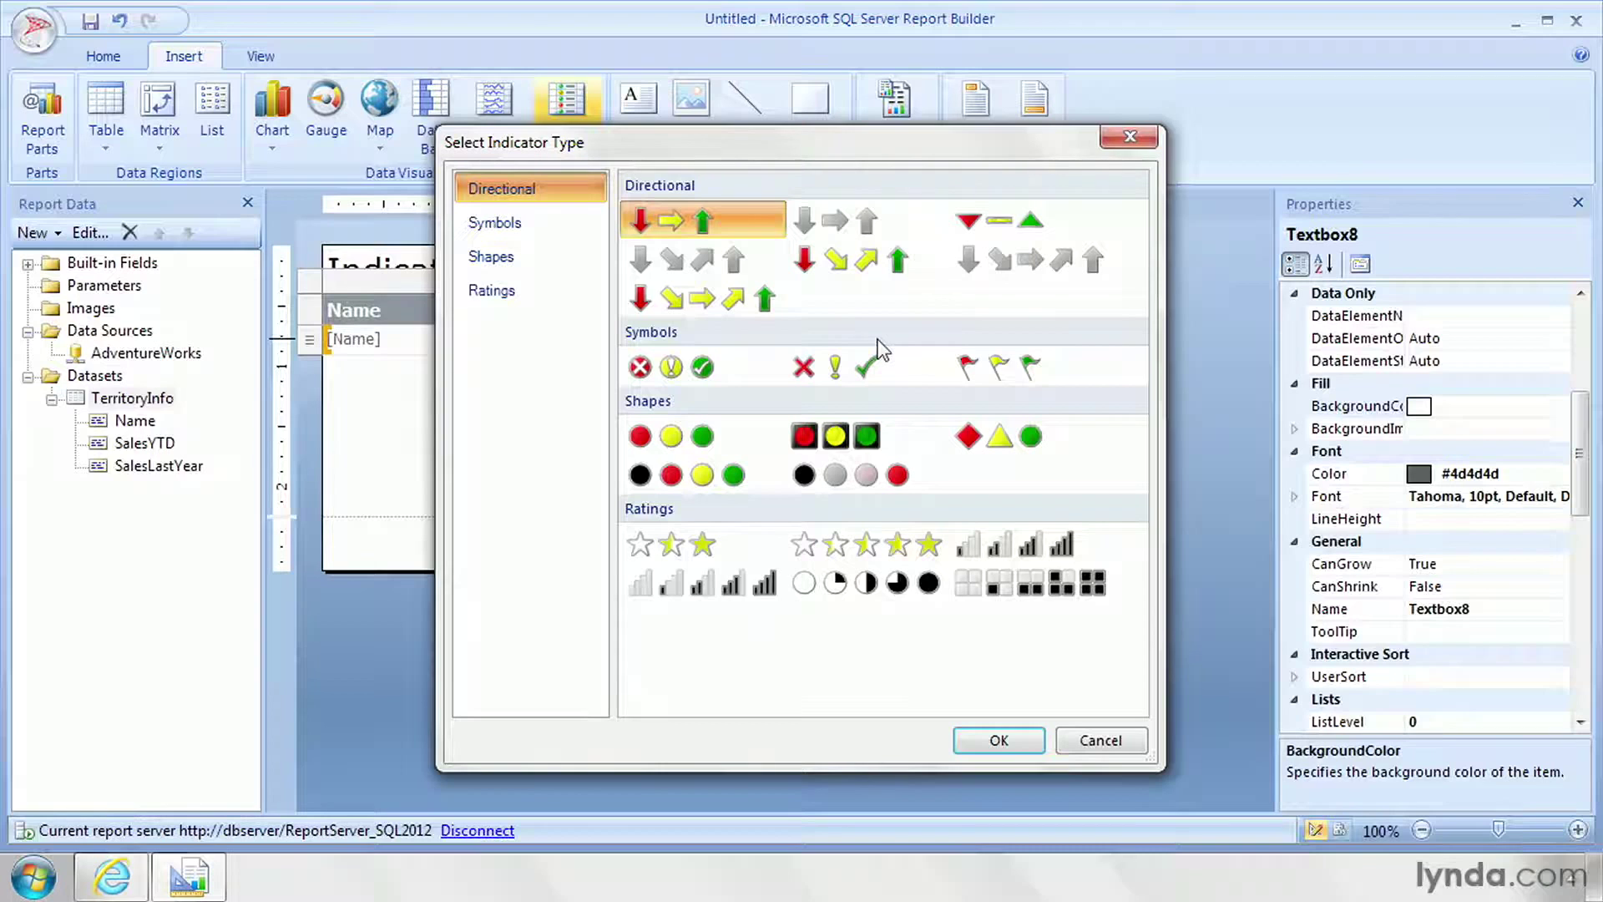
pyautogui.click(684, 445)
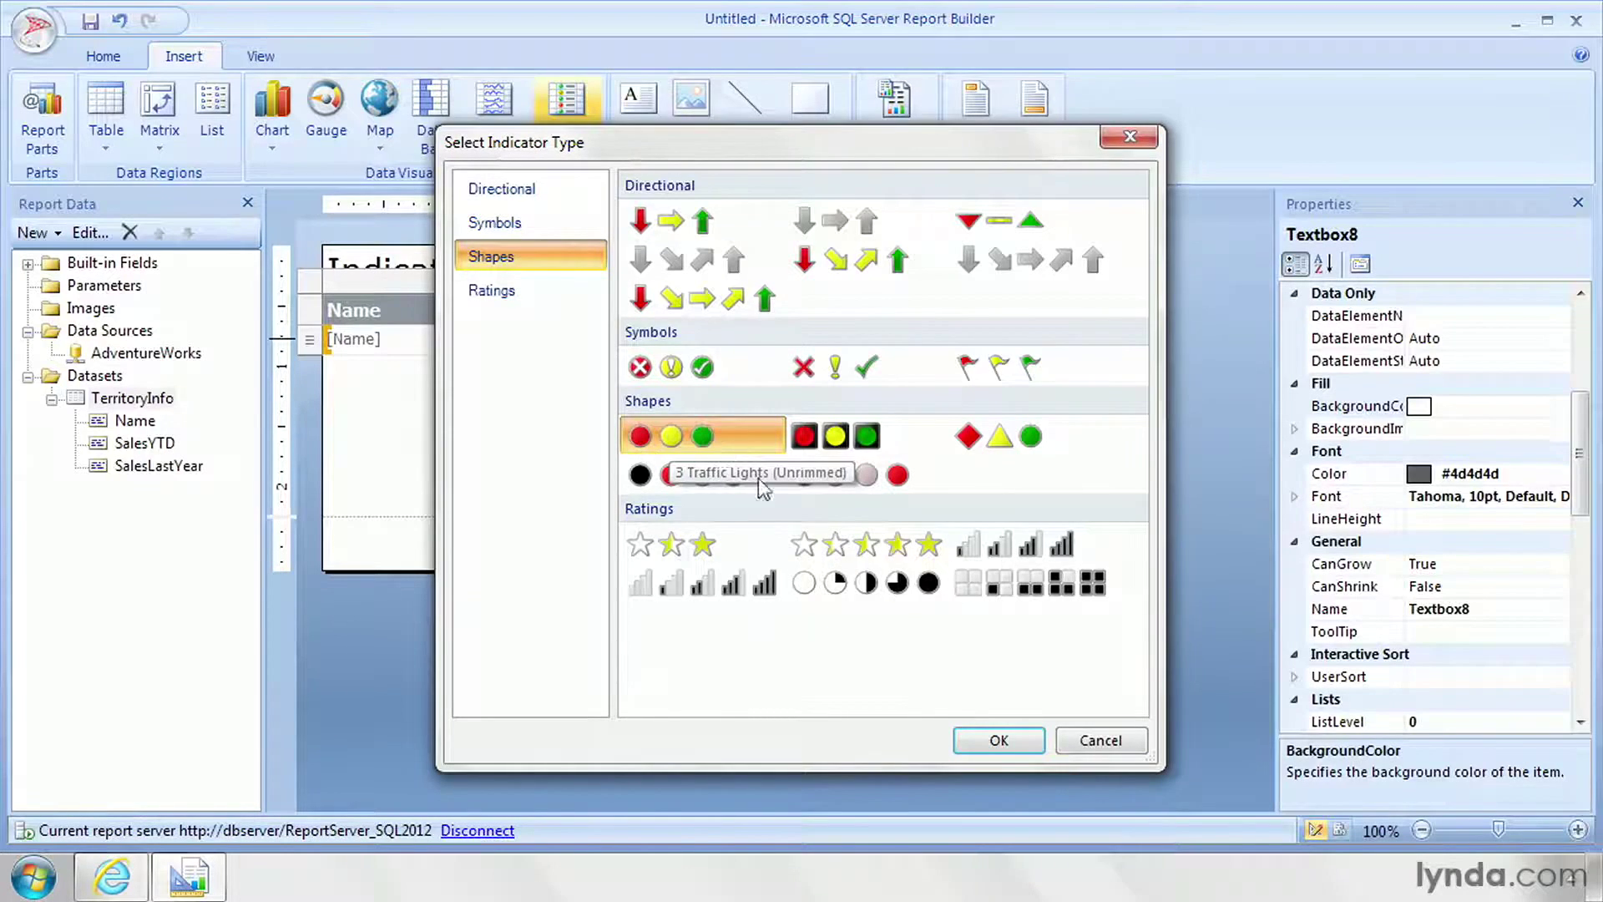
pyautogui.click(998, 743)
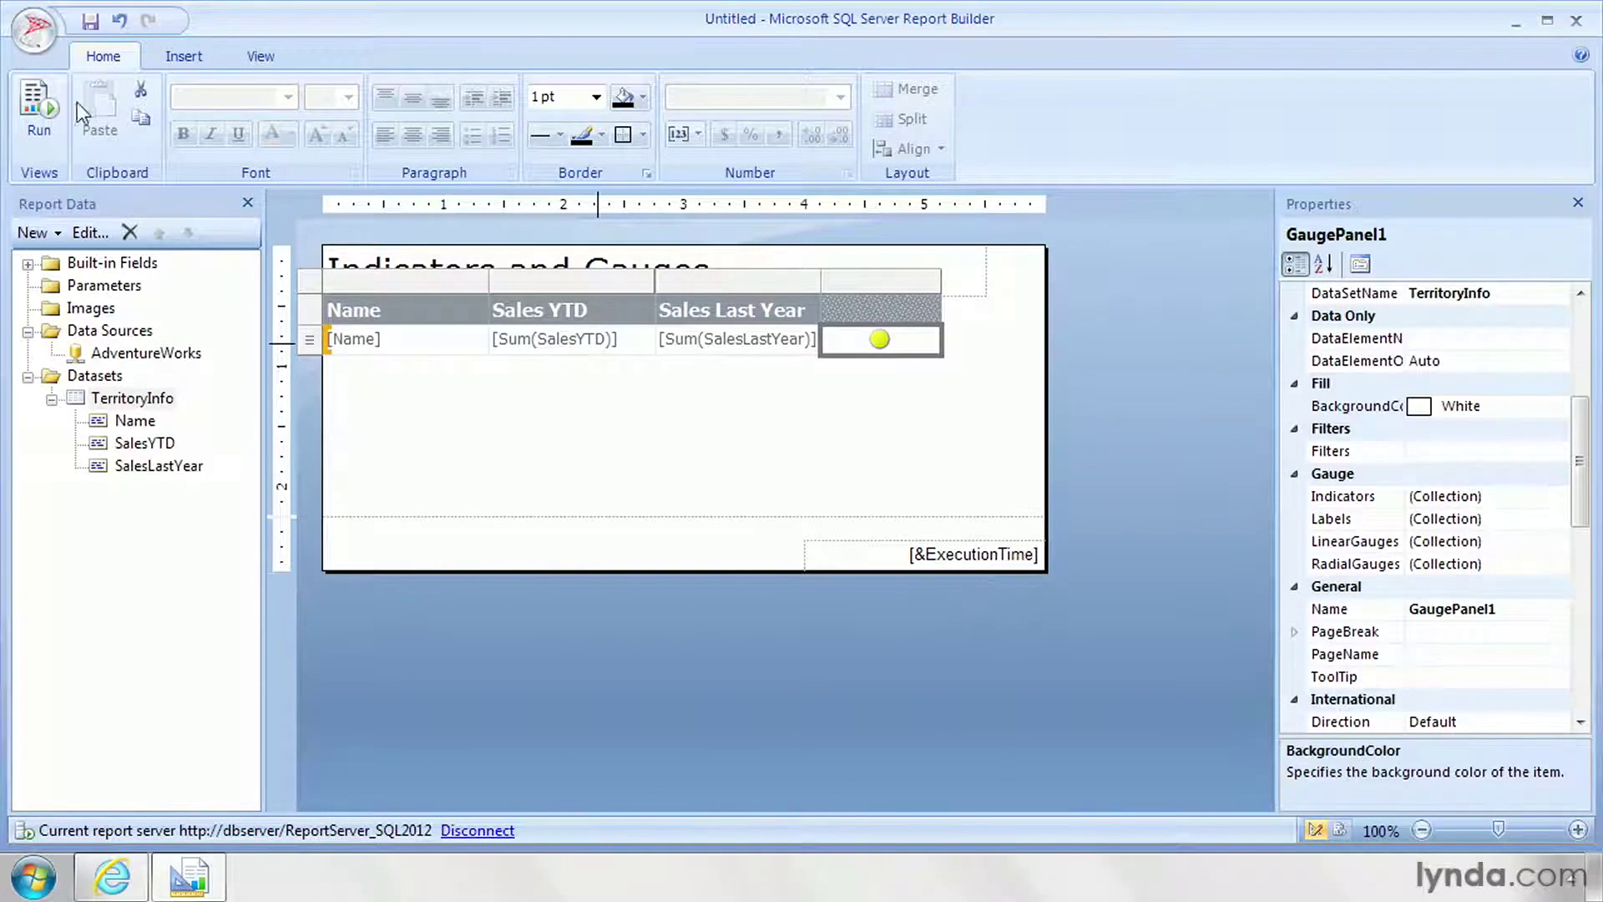
pyautogui.click(25, 114)
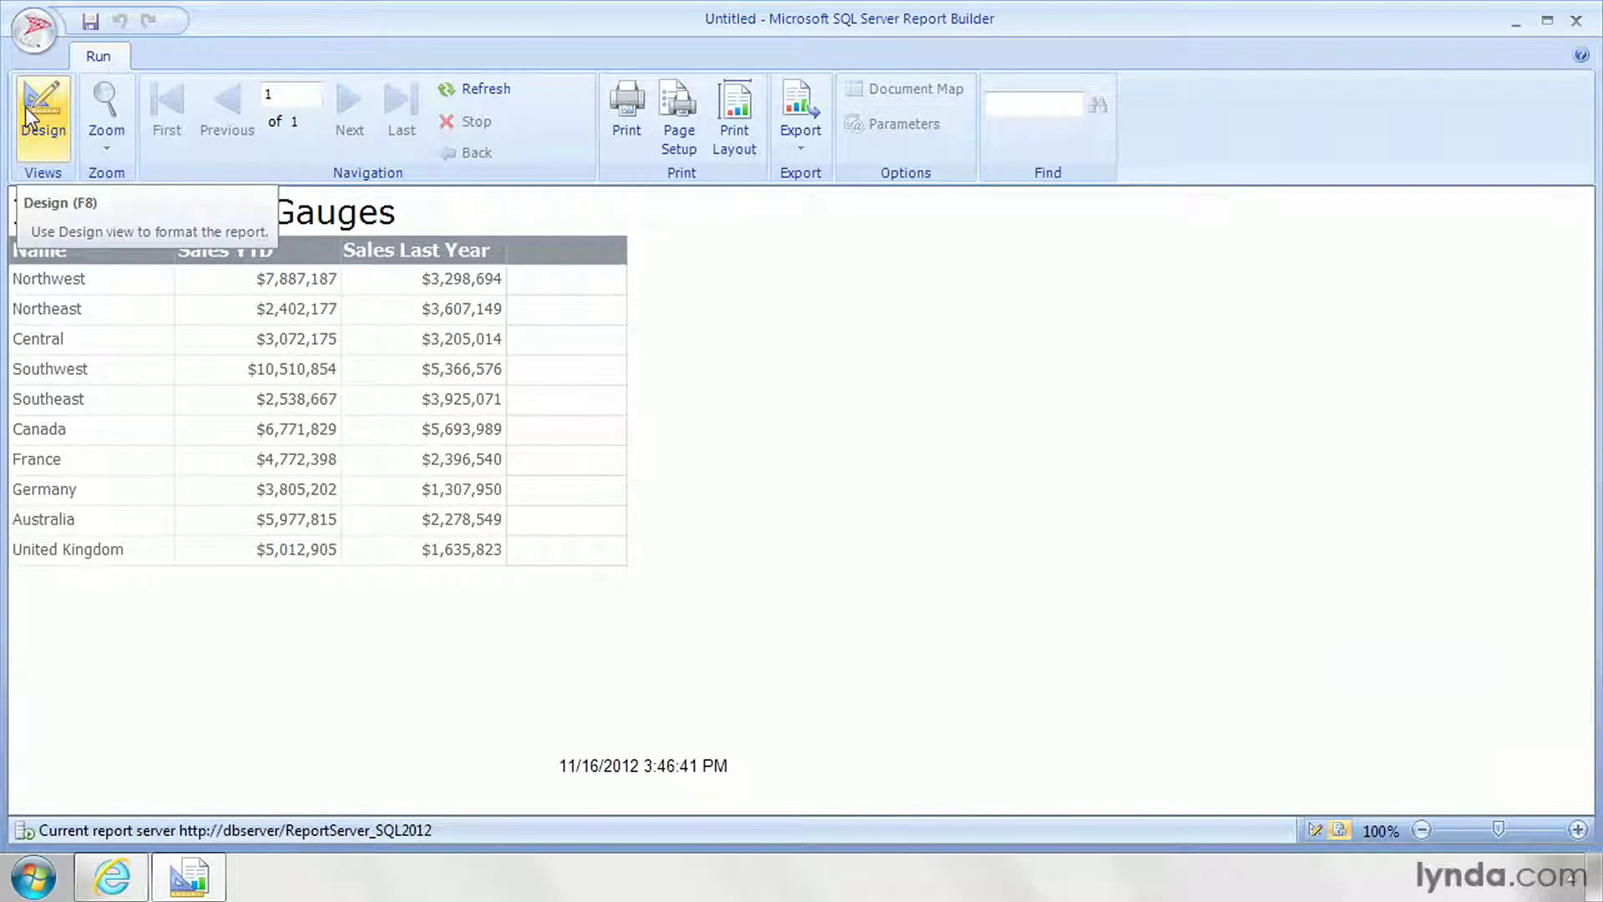
pyautogui.click(25, 107)
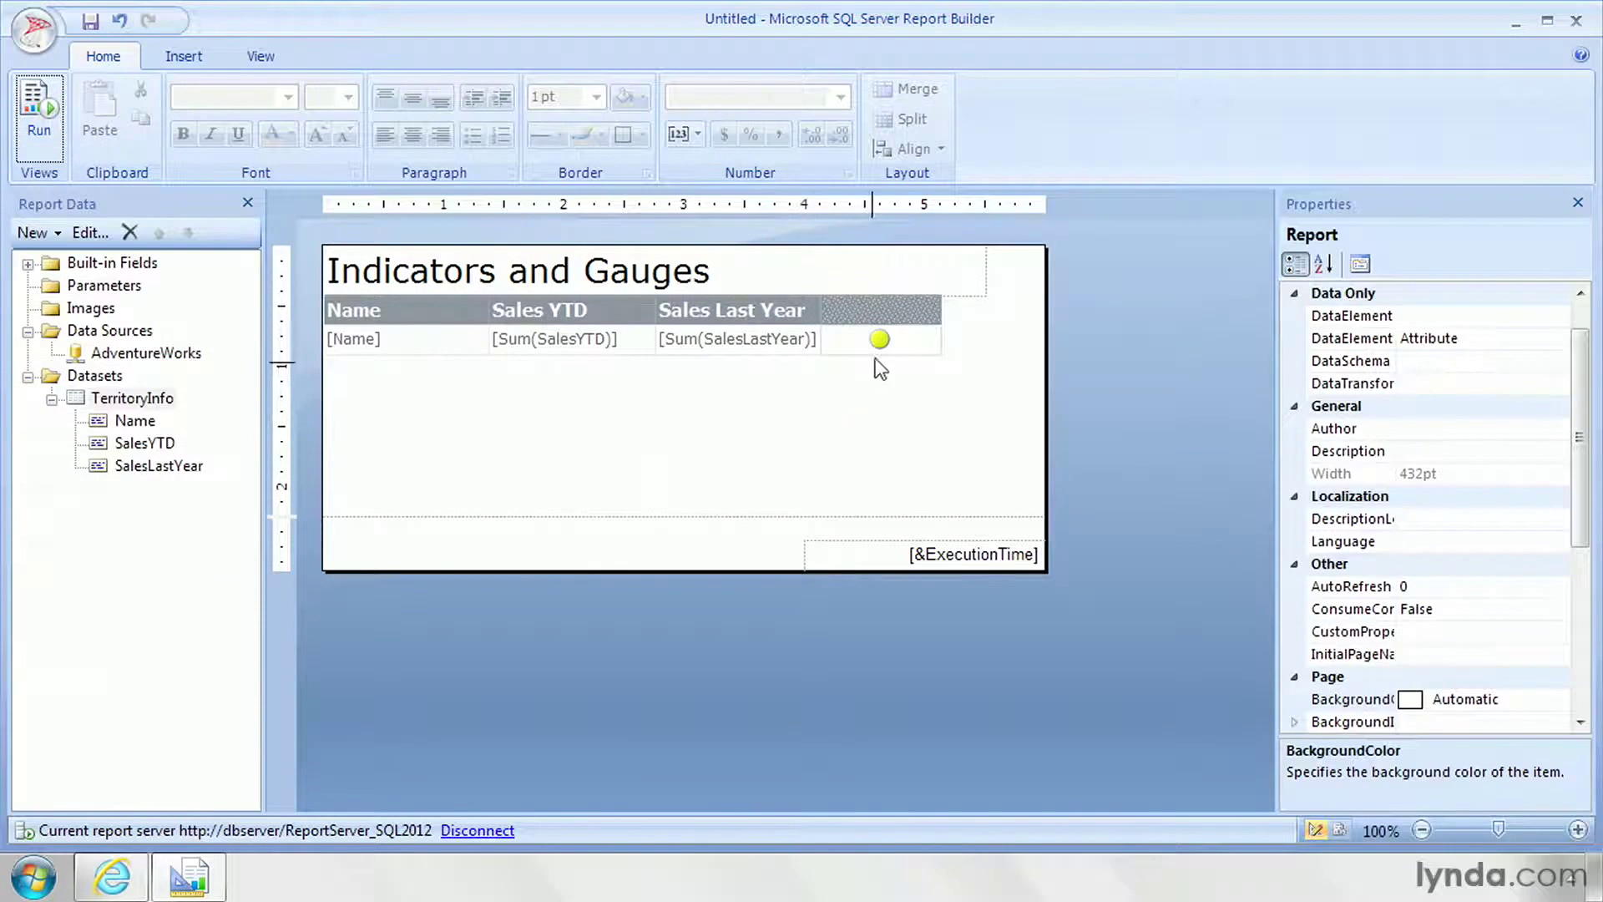
pyautogui.click(880, 339)
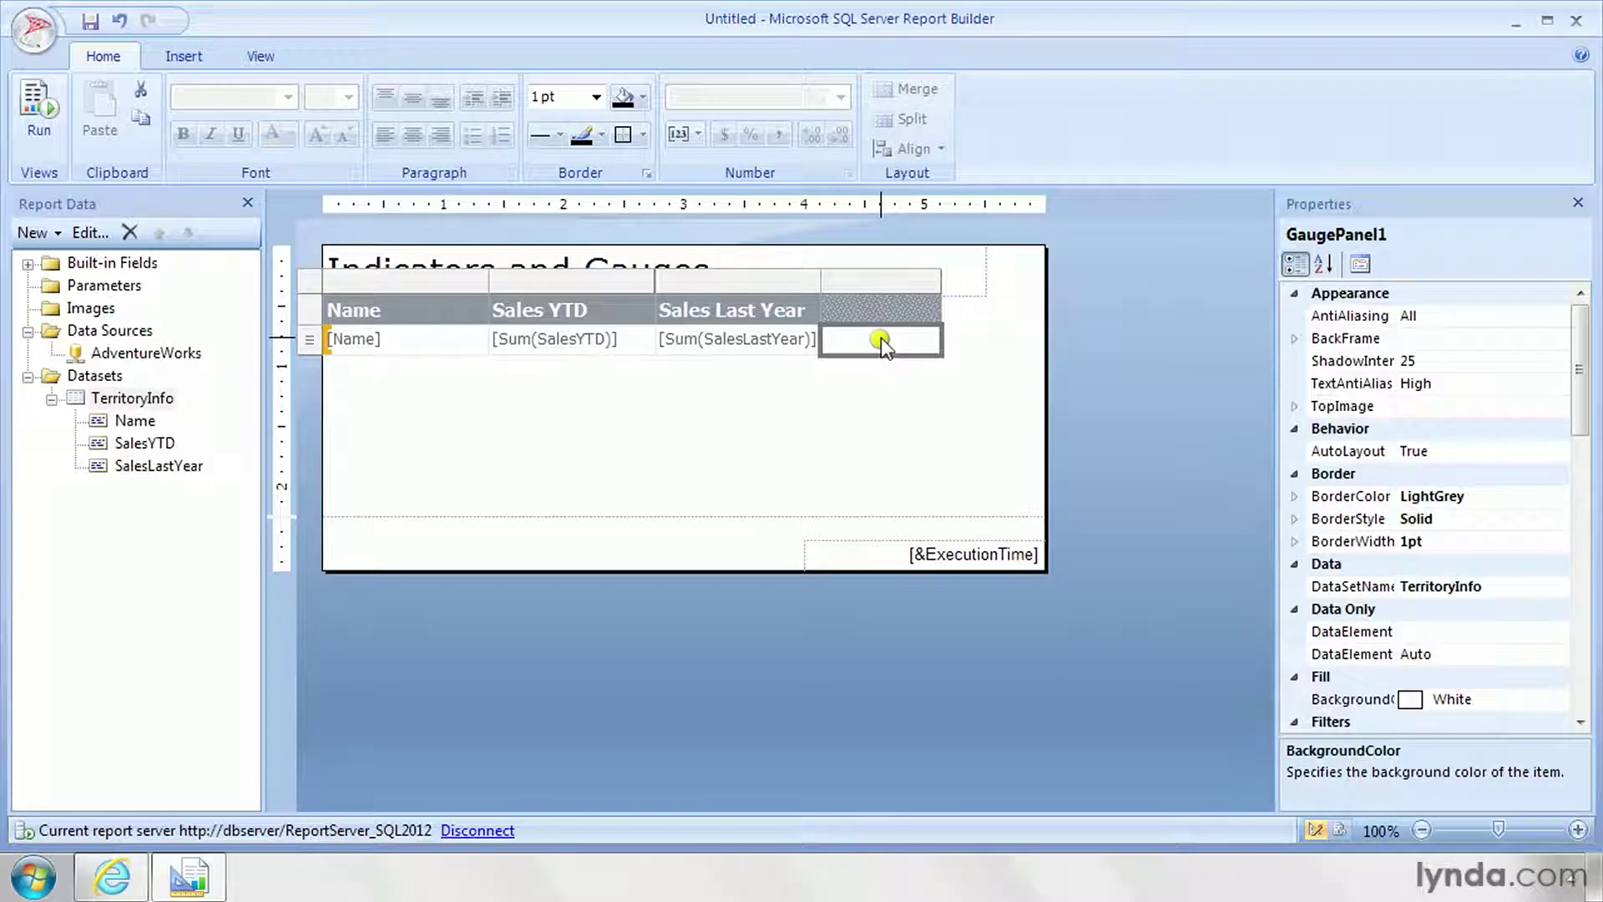
# - Bind the indicator's value to the SalesYTD field and run the report to see the lights
pyautogui.click(880, 337)
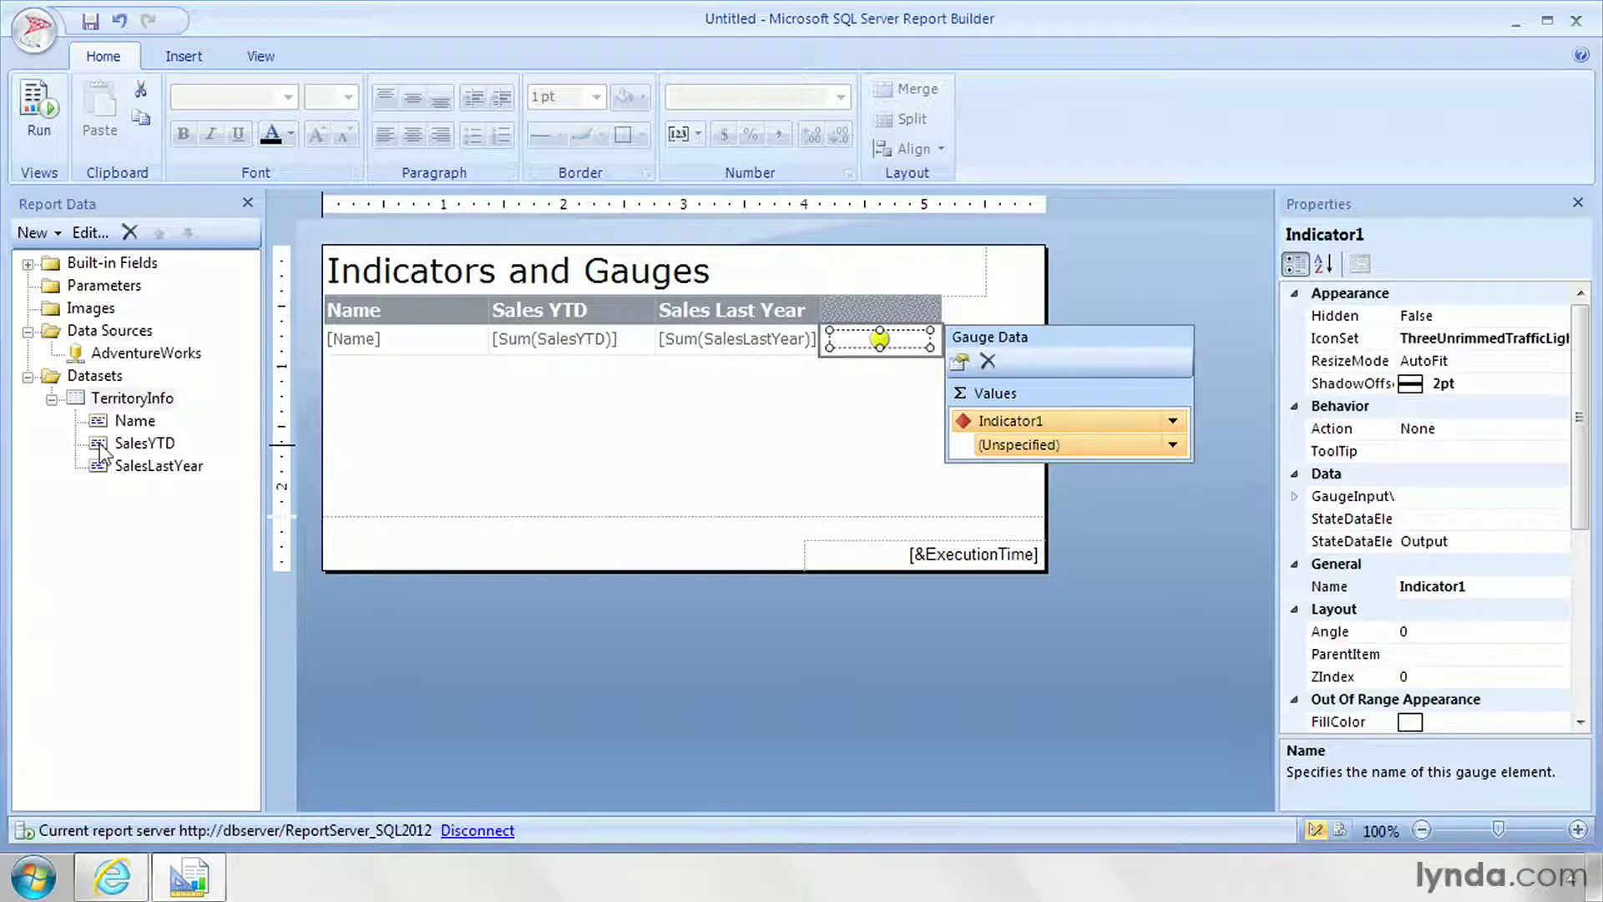
pyautogui.moveTo(100, 451); pyautogui.dragTo(1013, 424)
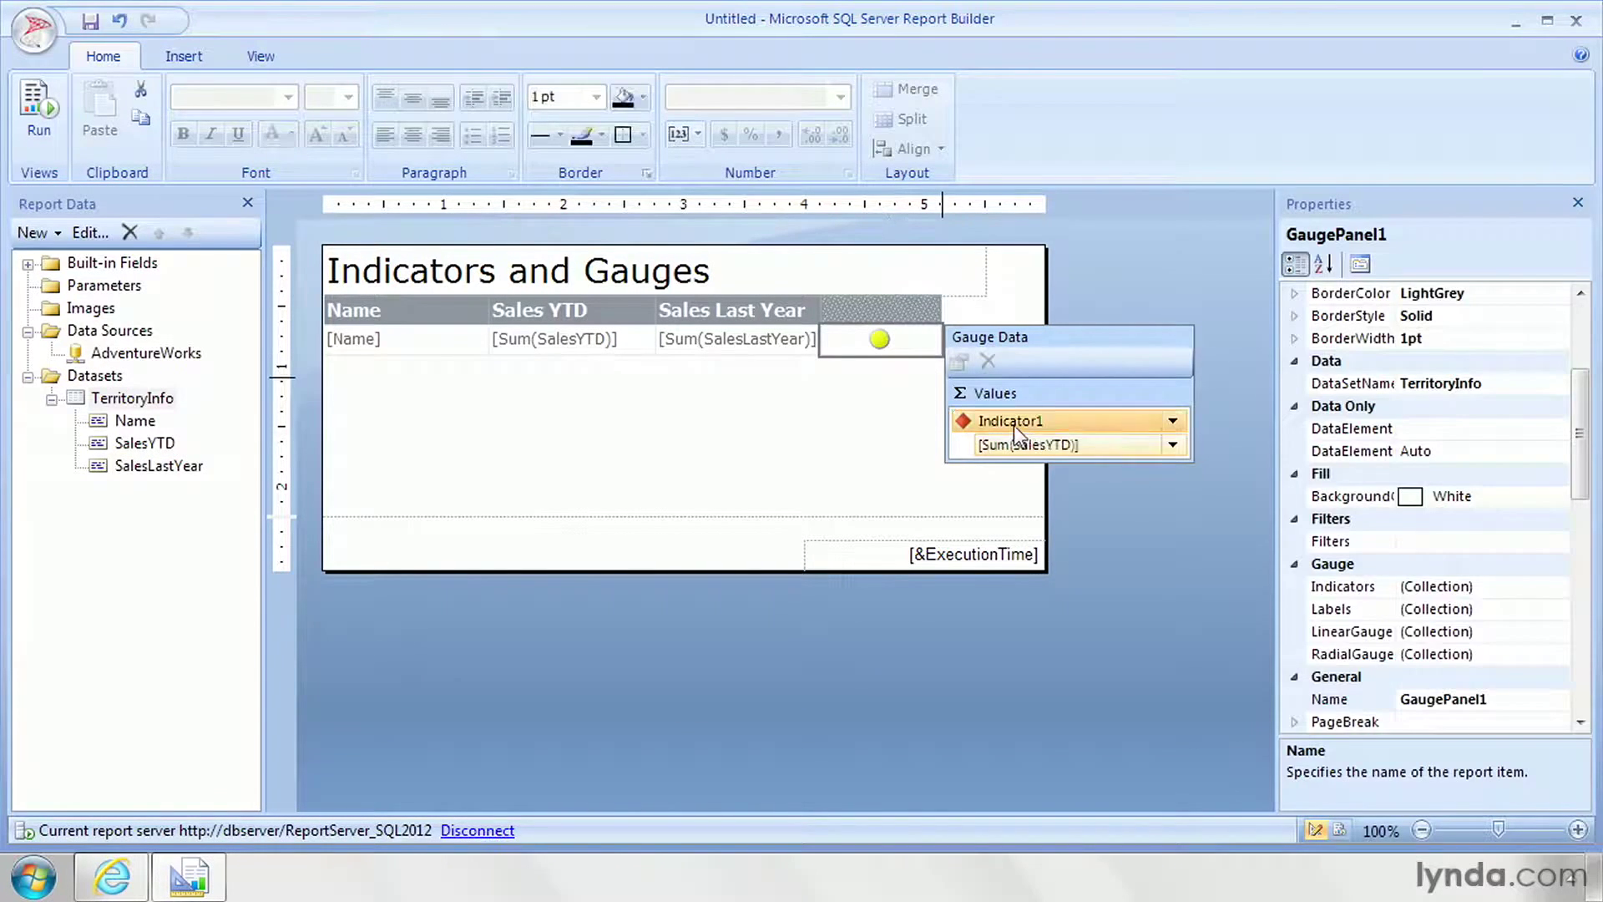
pyautogui.click(39, 107)
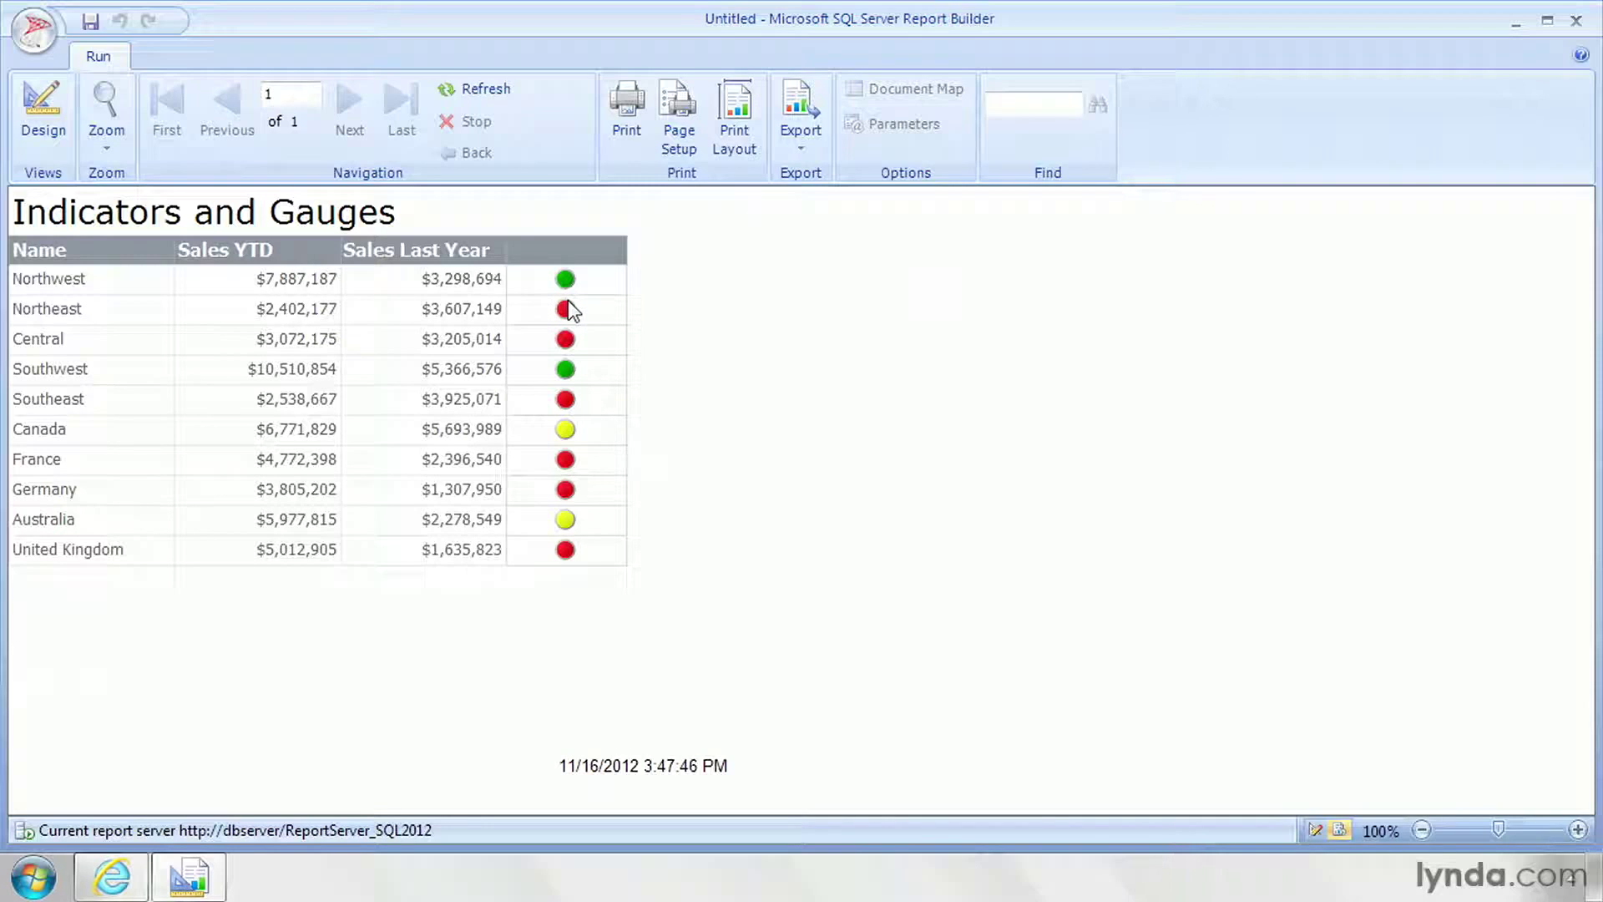
pyautogui.click(38, 103)
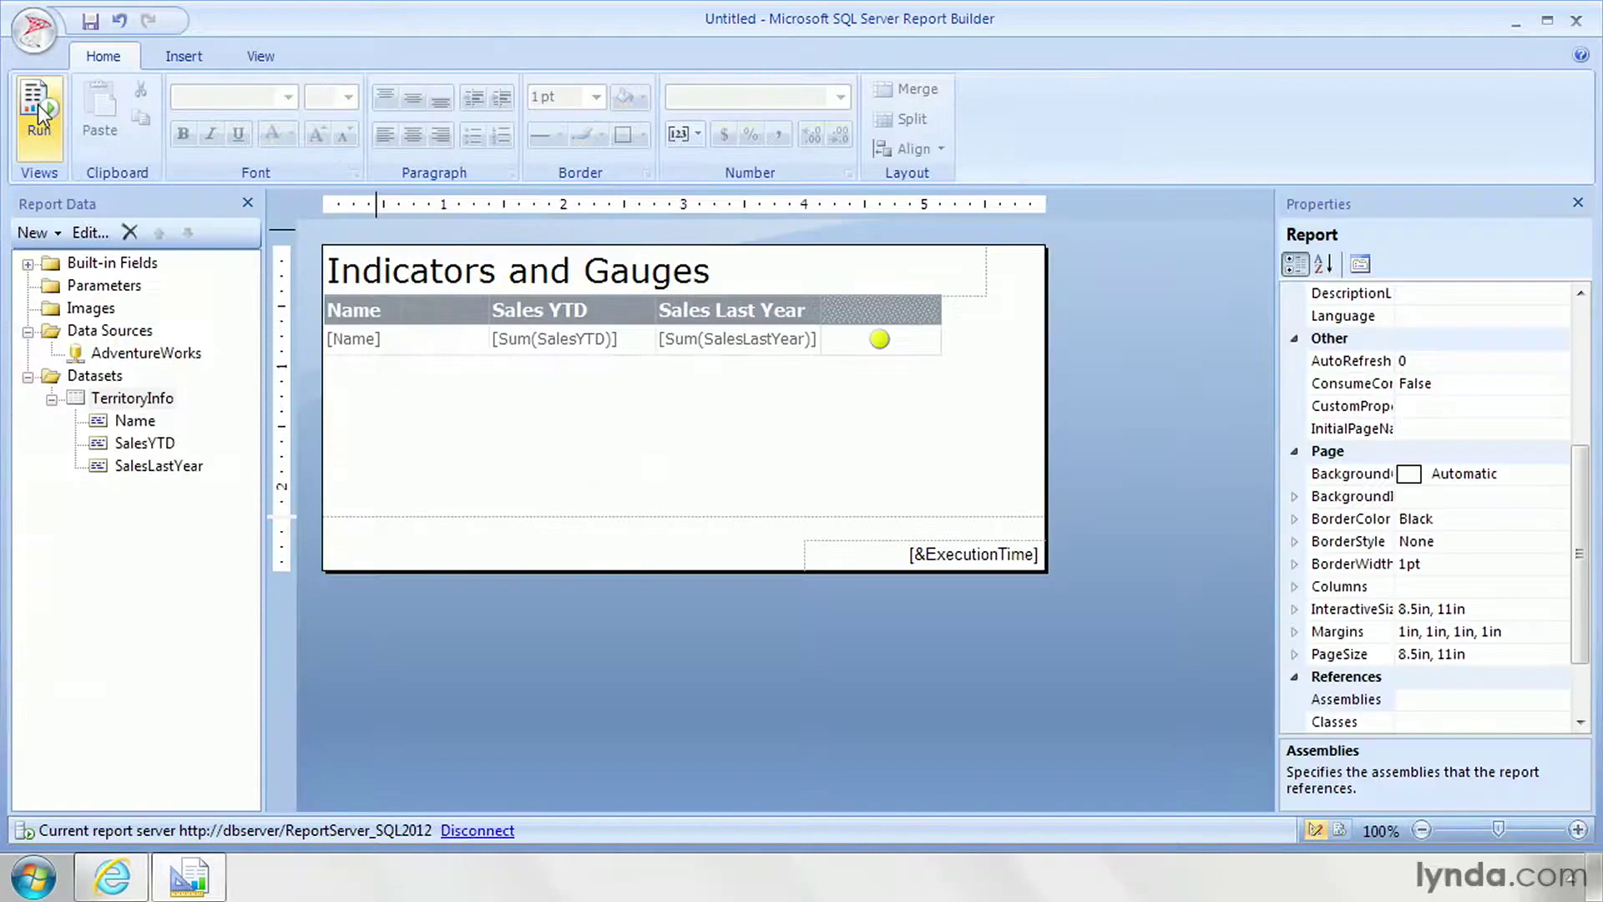
# - Open the indicator's Indicator Properties on the Value and States page
pyautogui.click(880, 341)
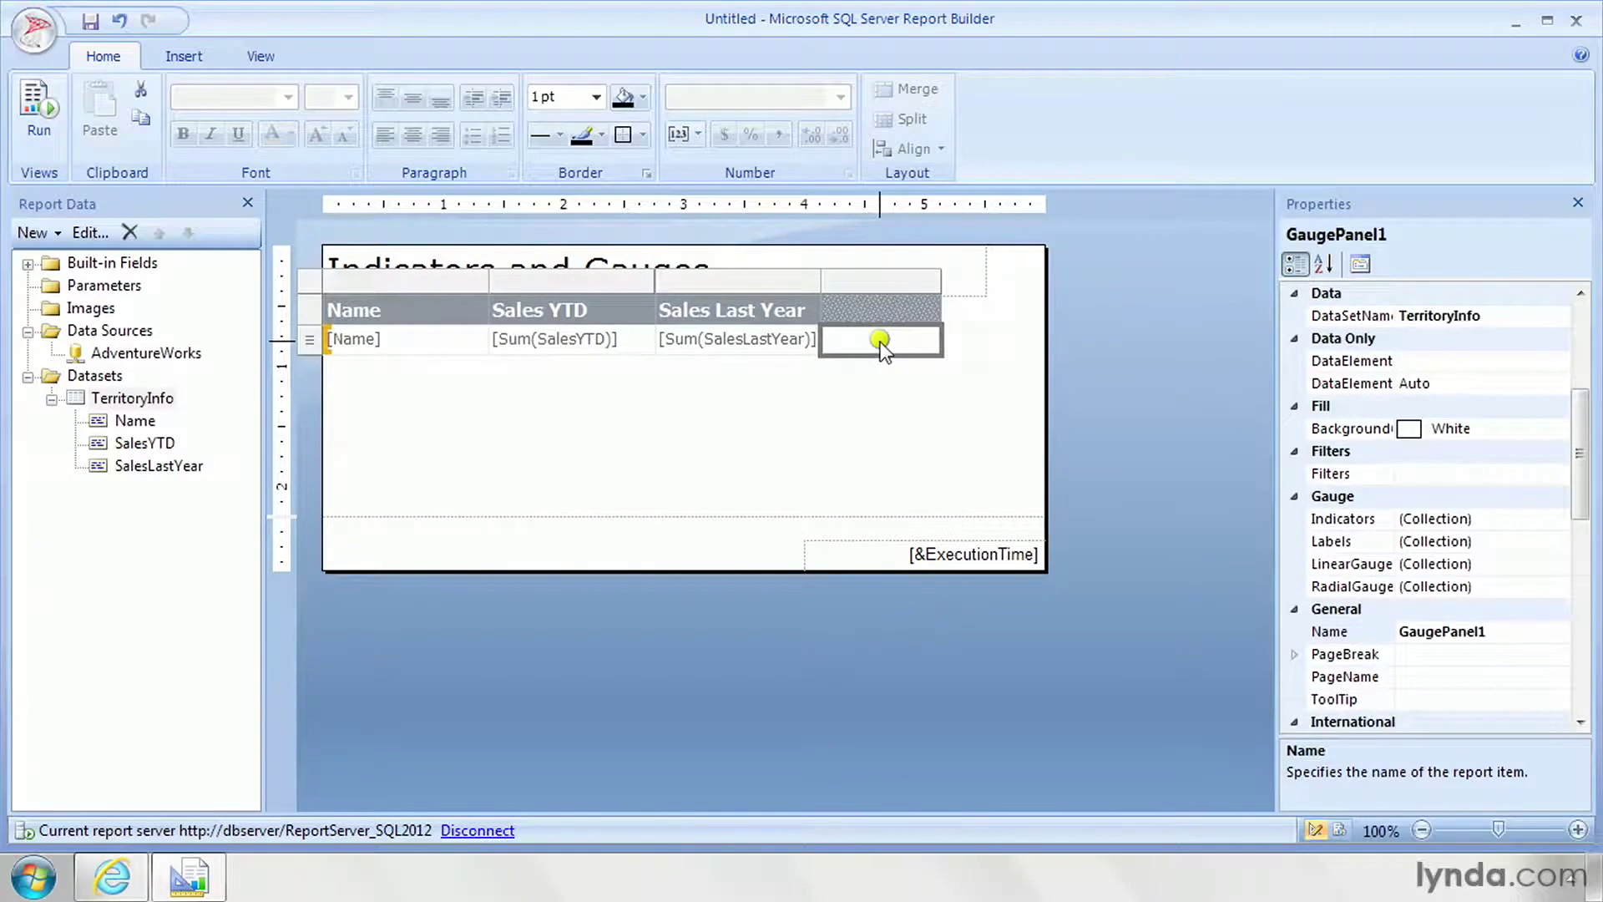
pyautogui.click(880, 341)
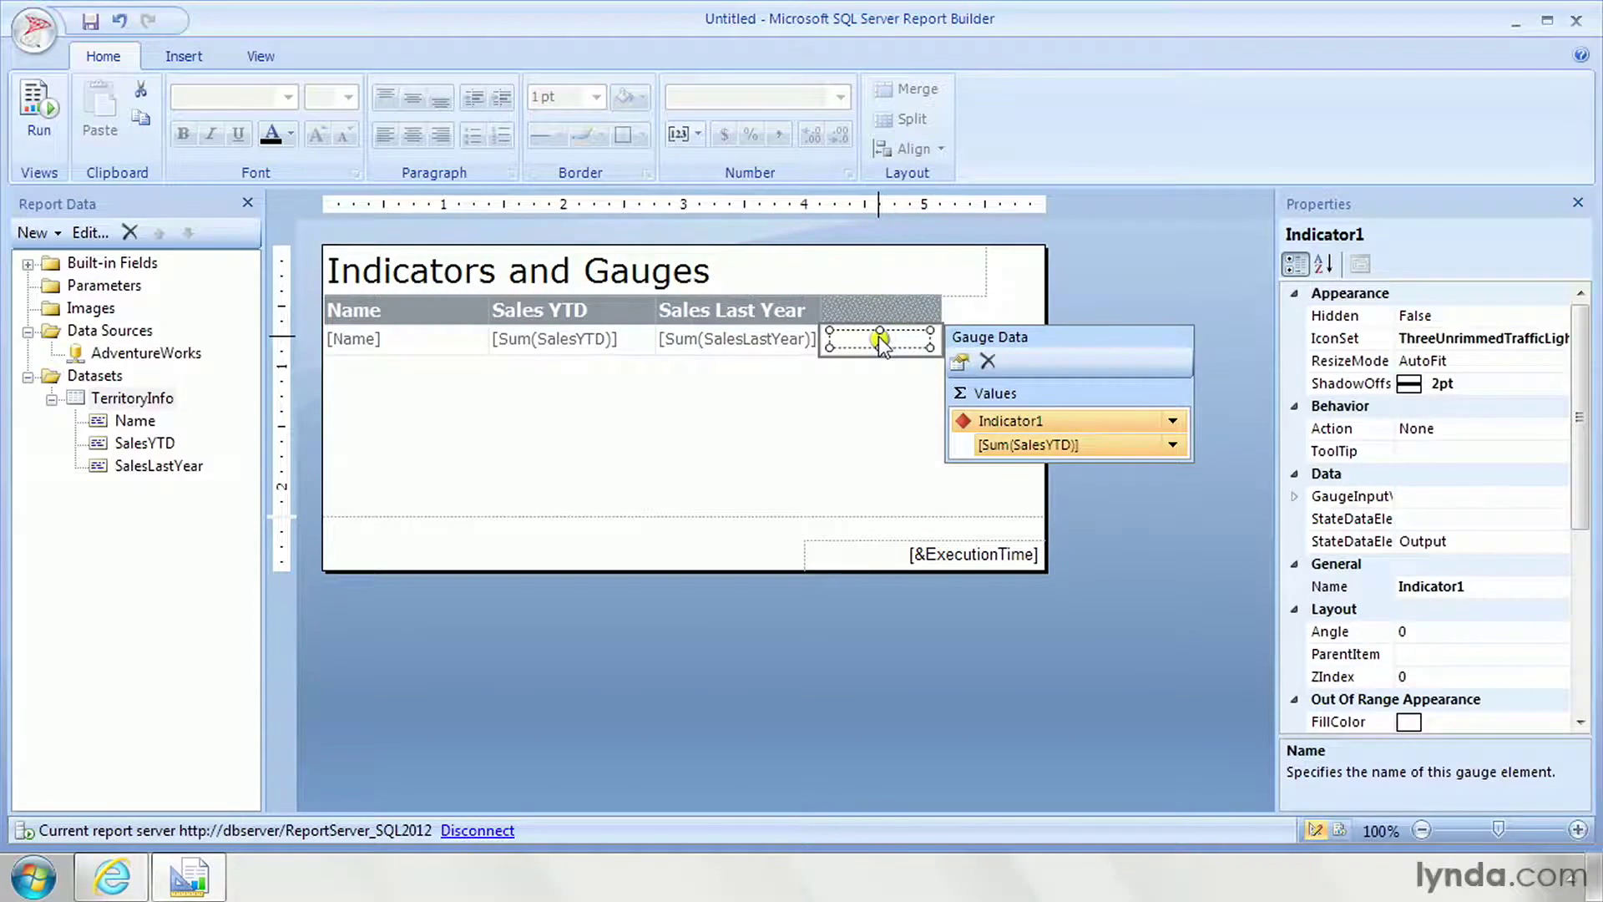
pyautogui.rightClick(882, 344)
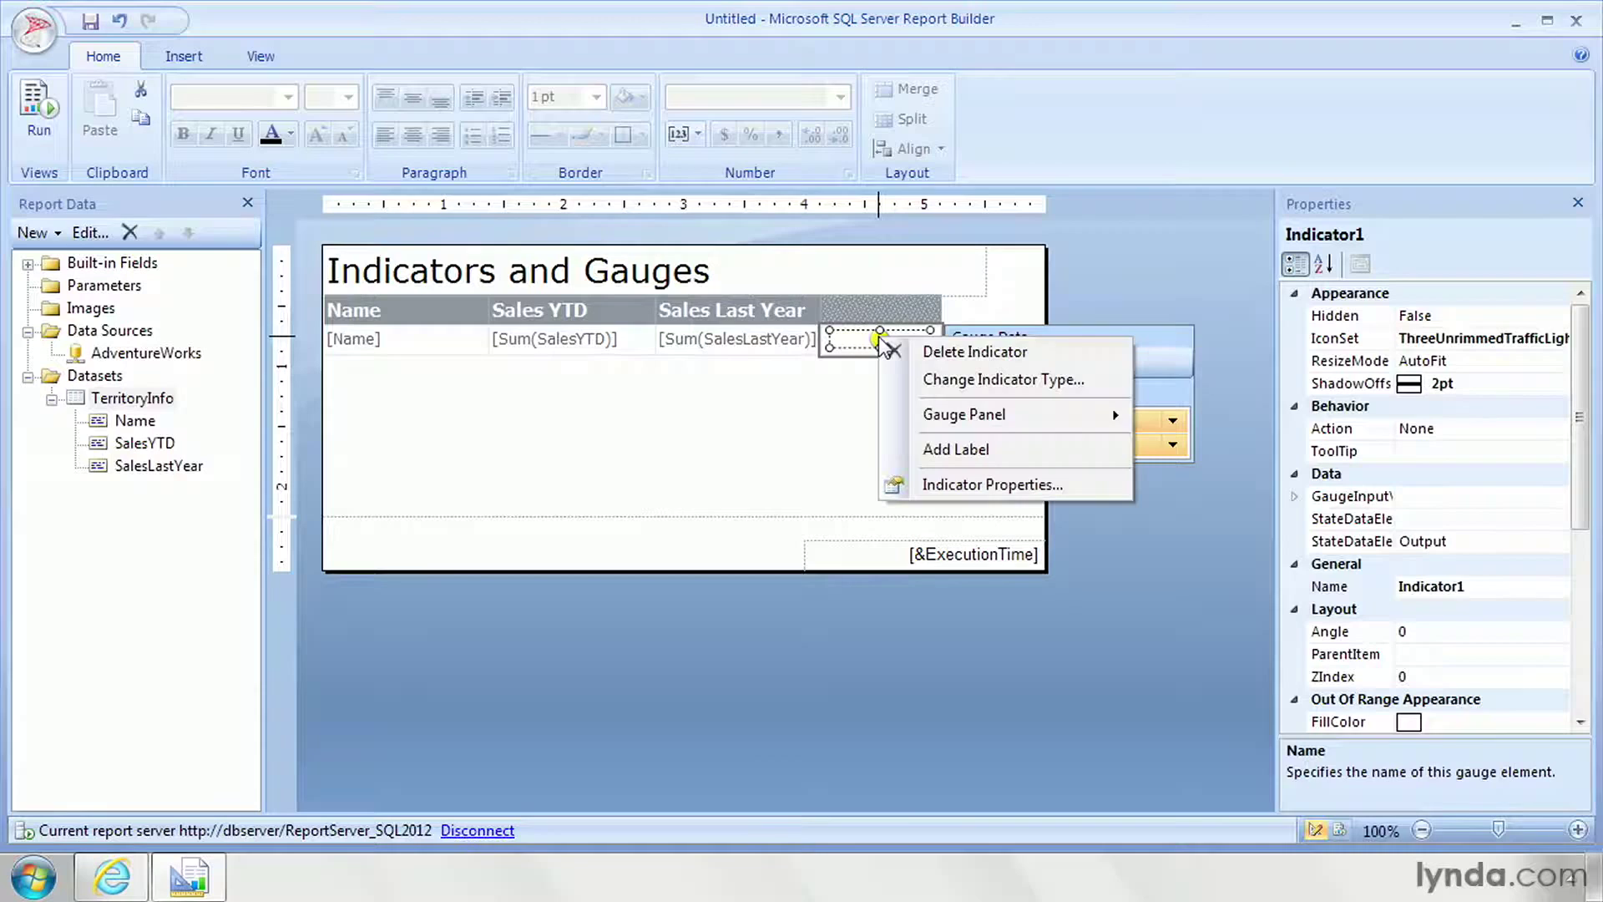
pyautogui.click(979, 487)
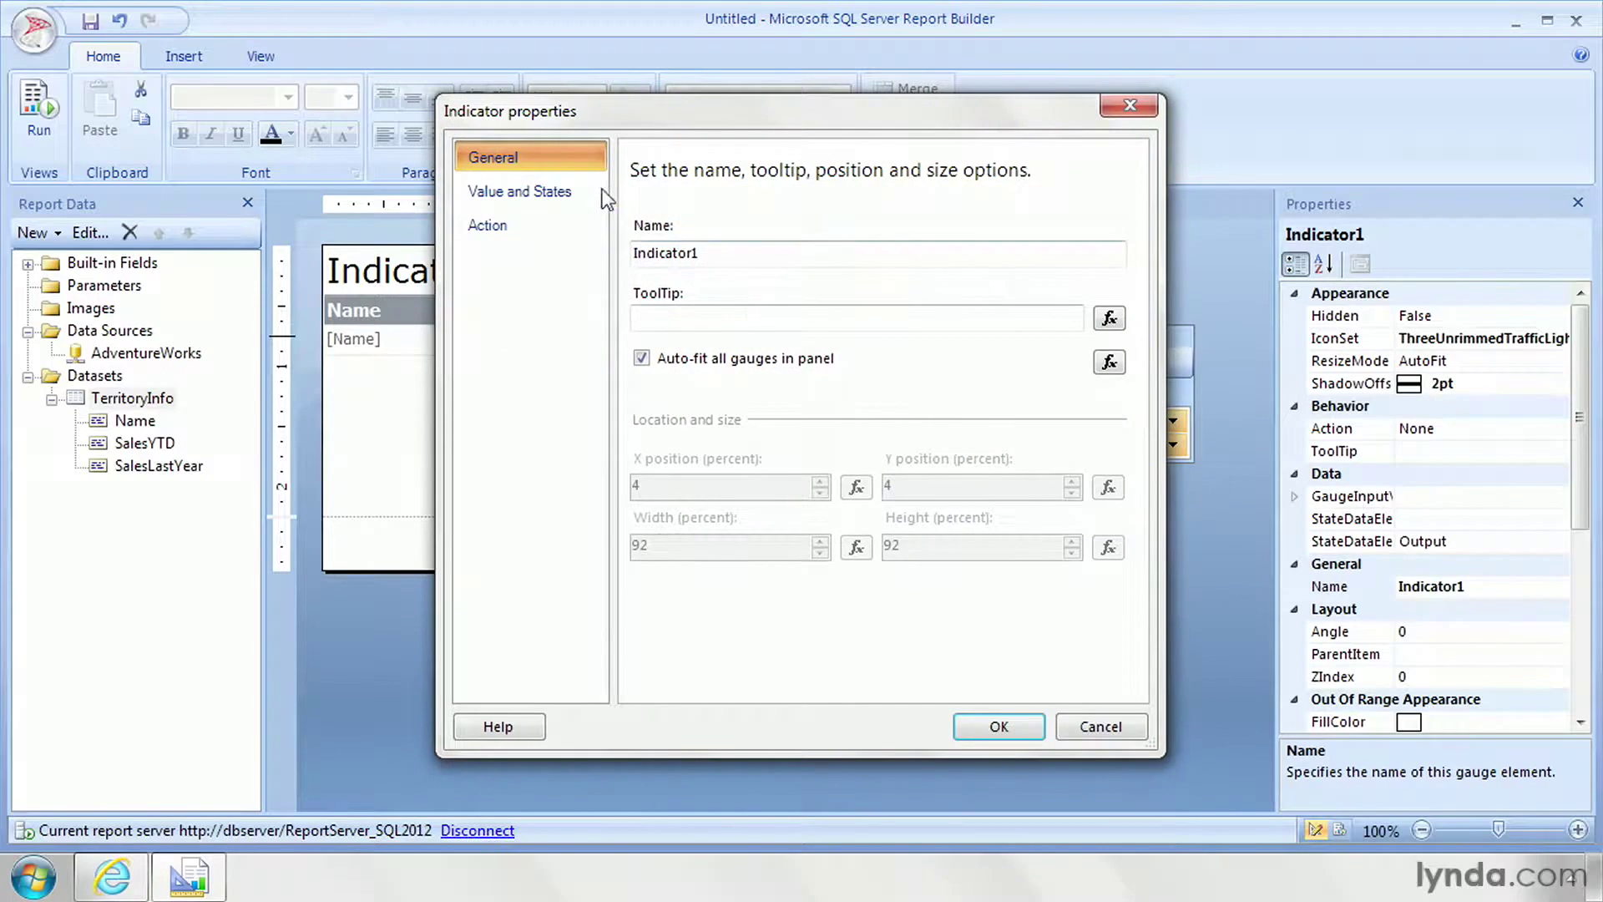
pyautogui.click(544, 190)
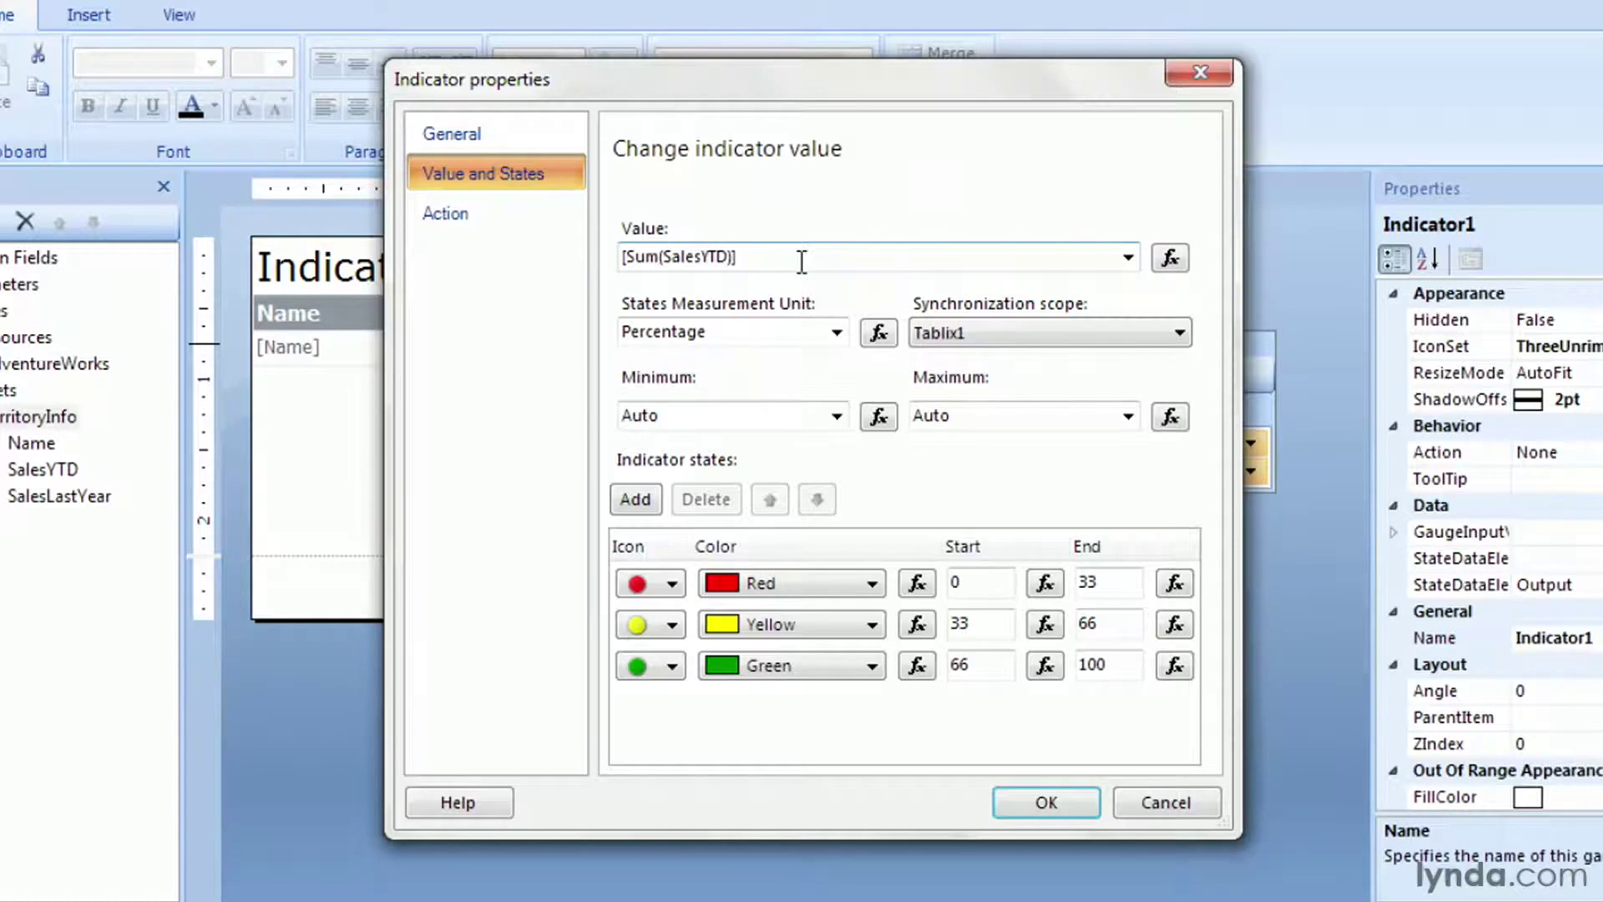
pyautogui.click(836, 332)
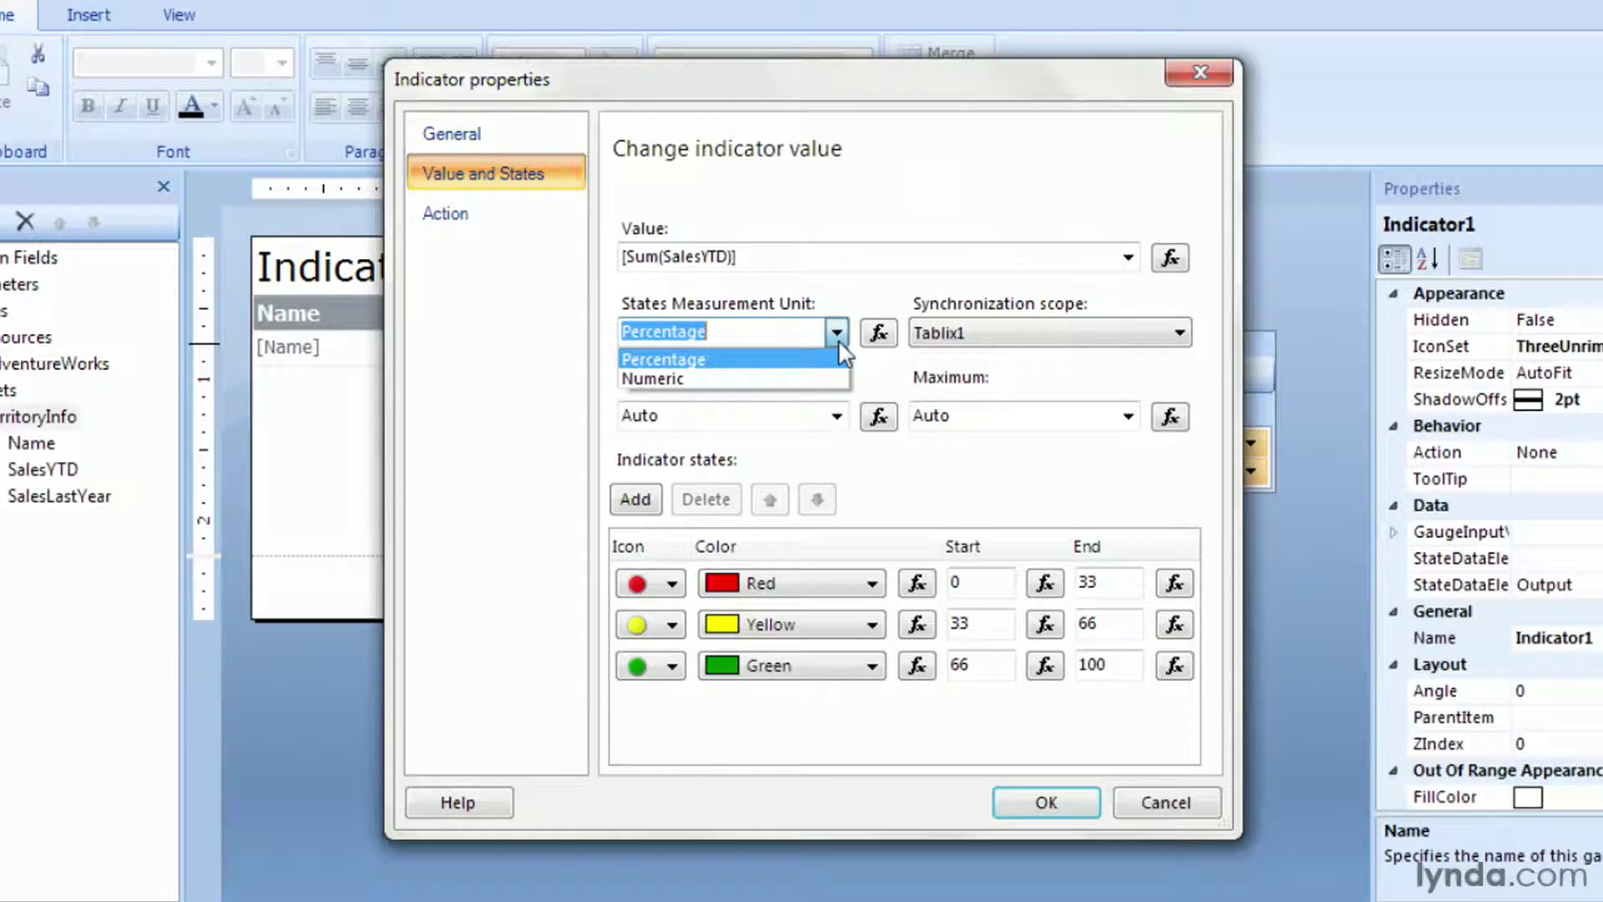
# - Switch the states measurement unit to Numeric and delete the Yellow state
pyautogui.click(735, 380)
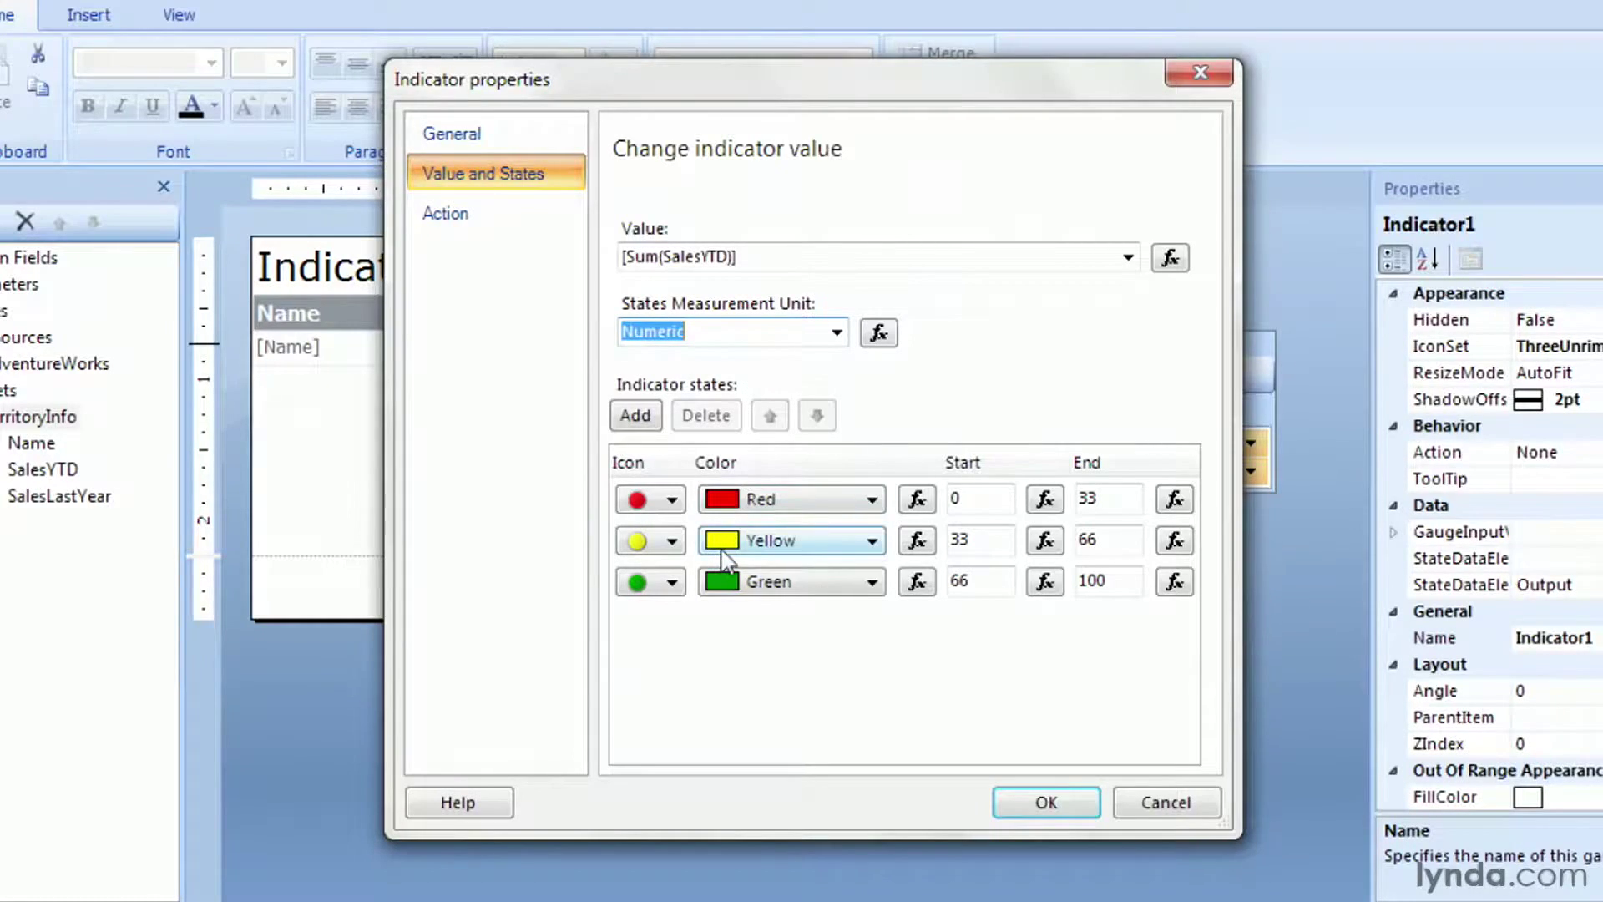
pyautogui.click(689, 544)
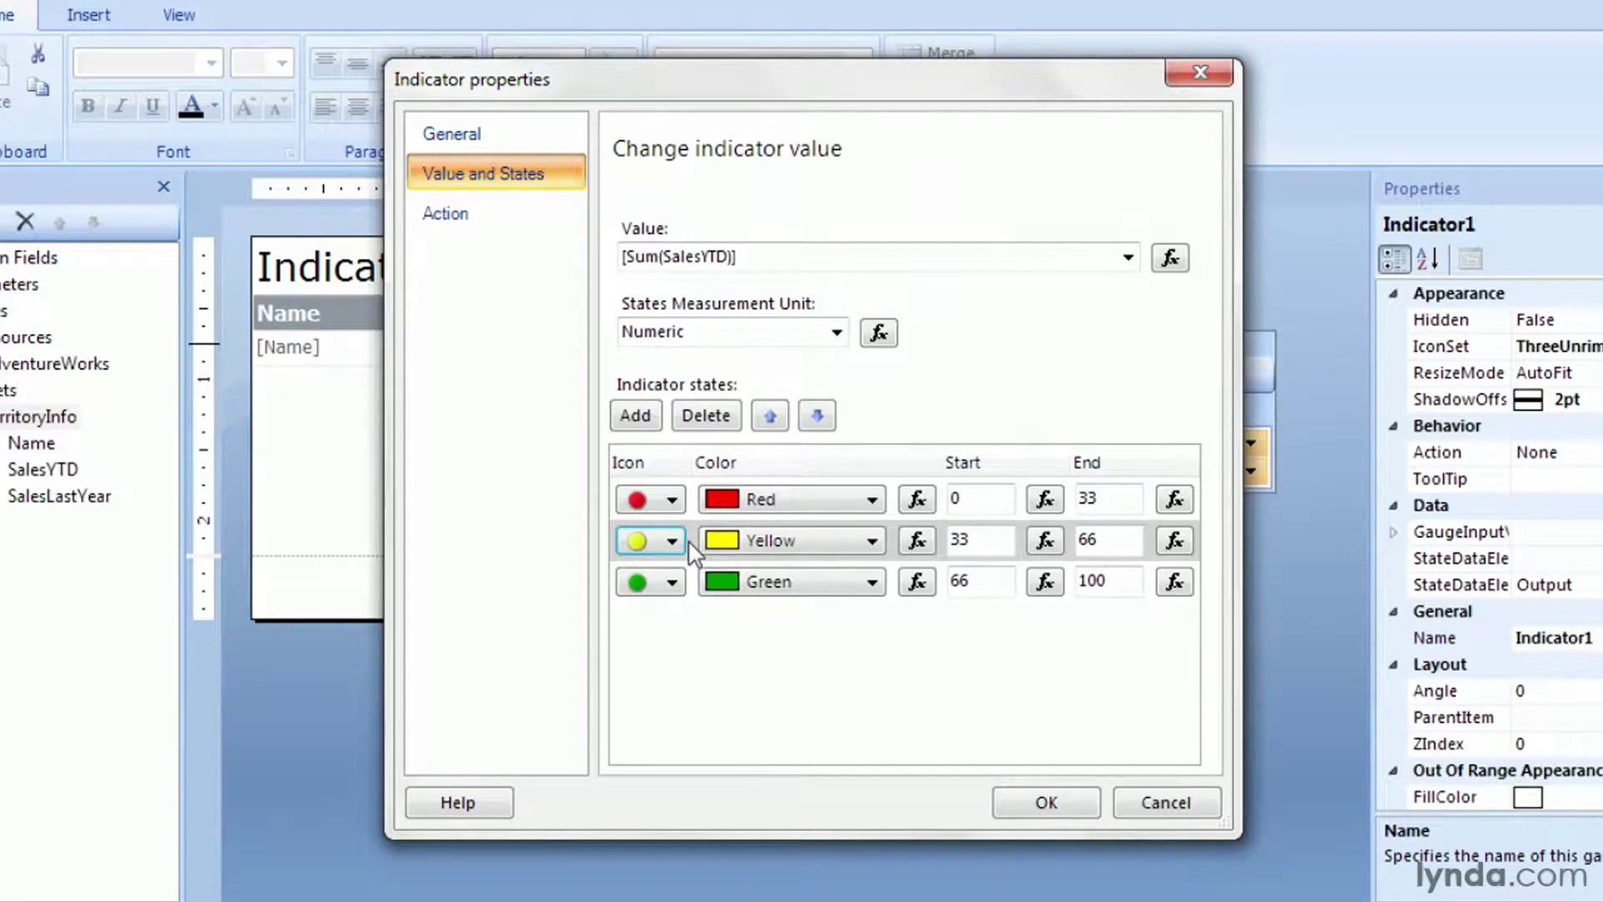
pyautogui.click(704, 415)
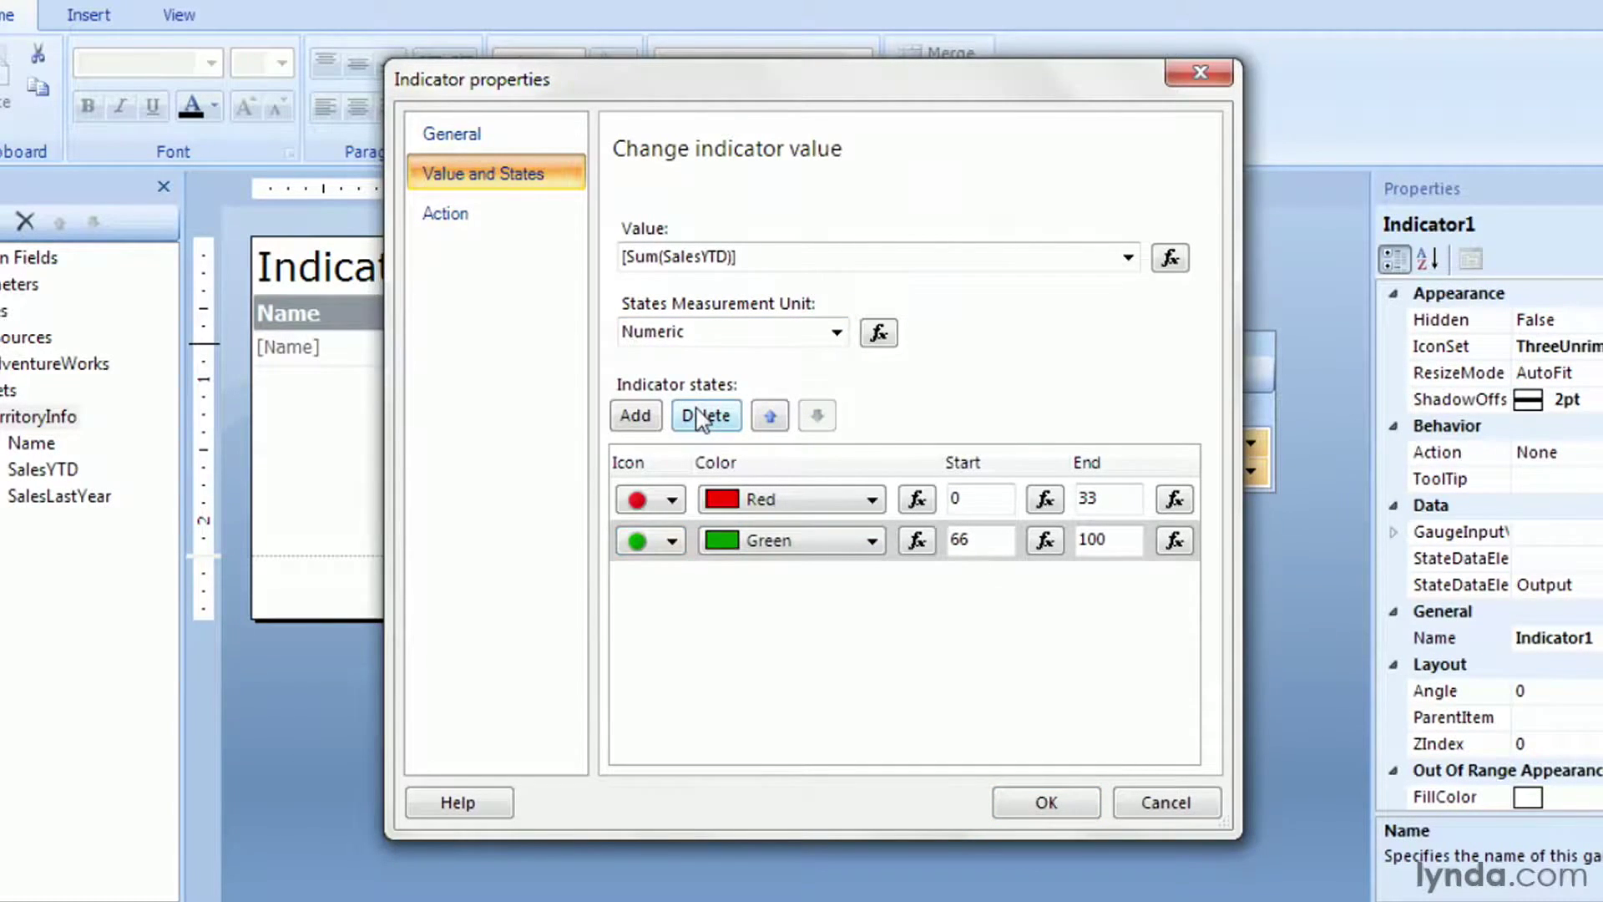
pyautogui.click(978, 499)
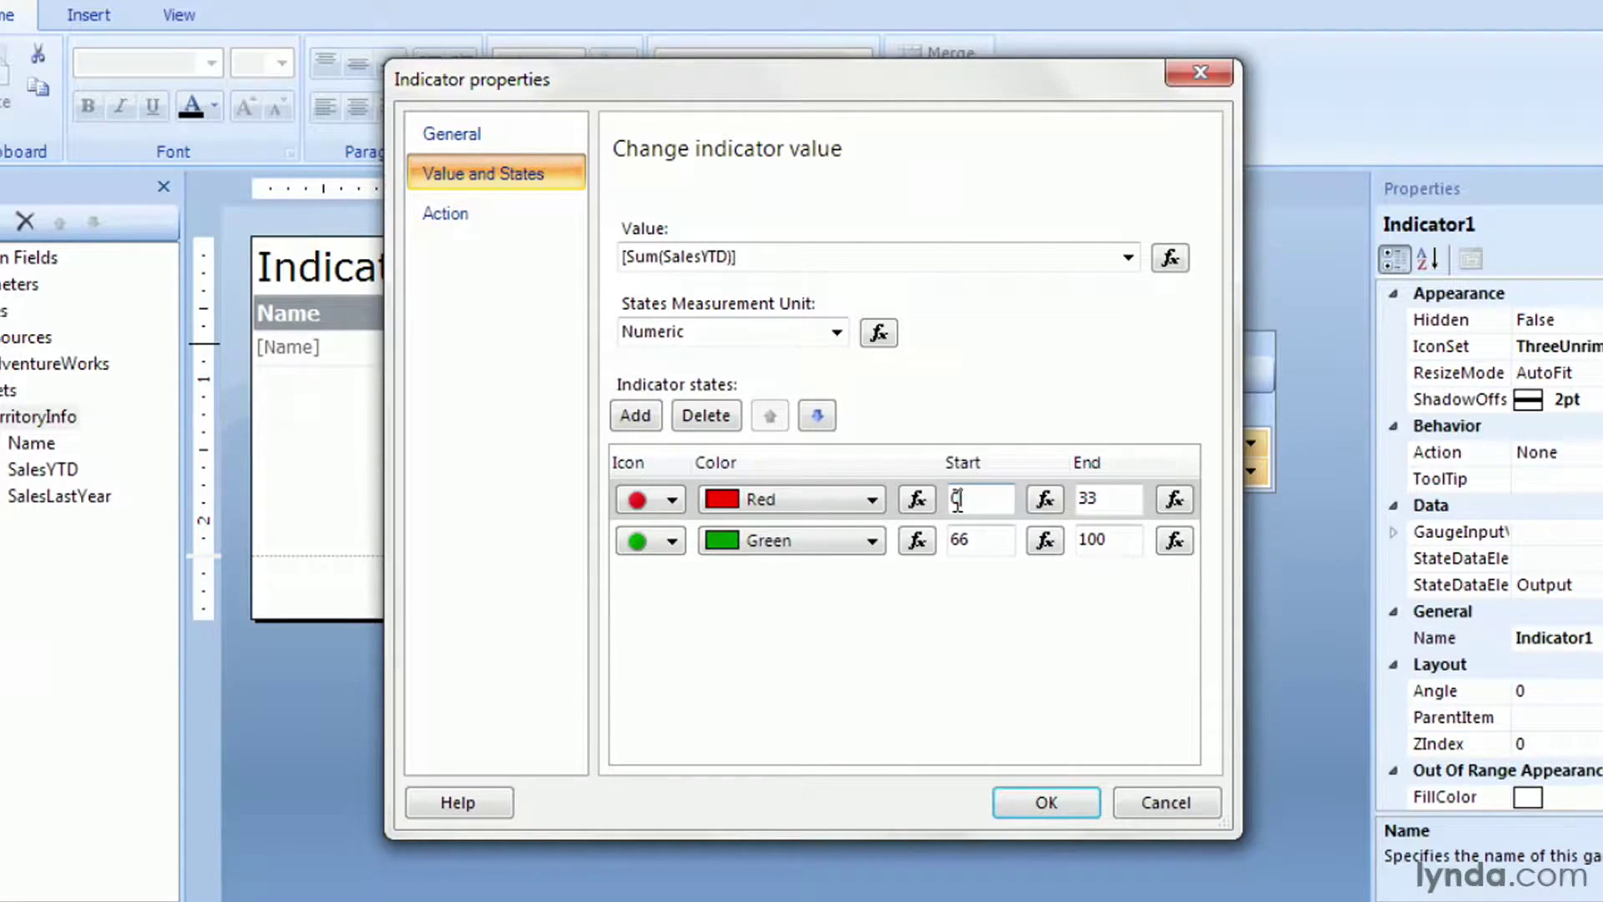
# - Replace the Red state's End value of 33 with an expression using the SalesLastYear field
pyautogui.moveTo(1128, 499); pyautogui.dragTo(1077, 505)
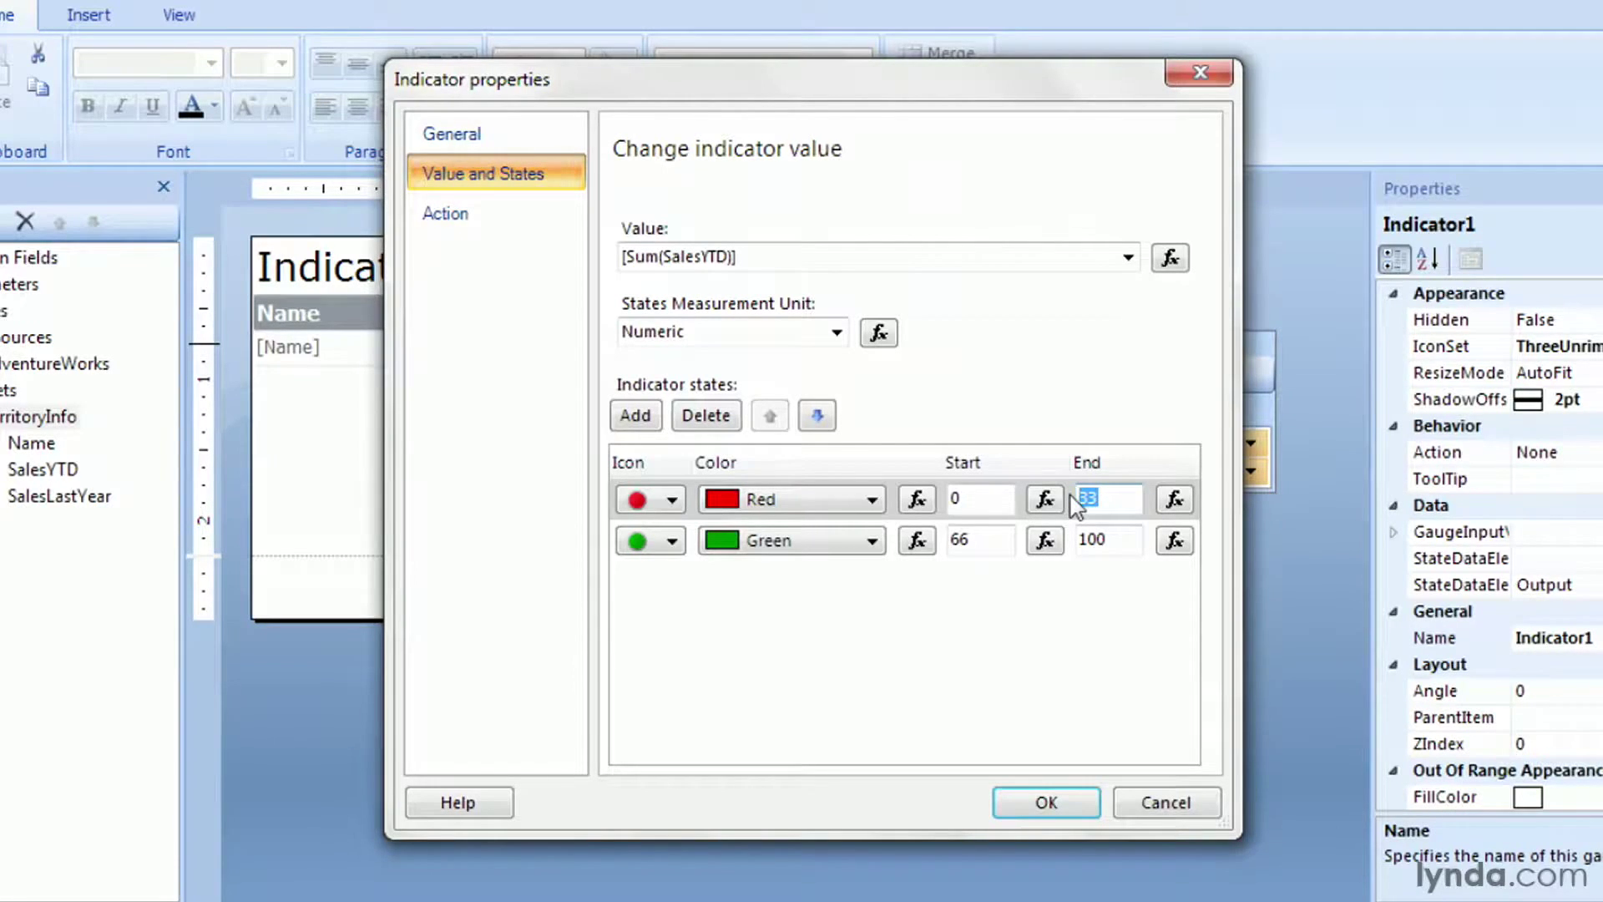
pyautogui.click(980, 498)
pyautogui.press('Tab')
pyautogui.press('BackSpace')
pyautogui.click(1173, 499)
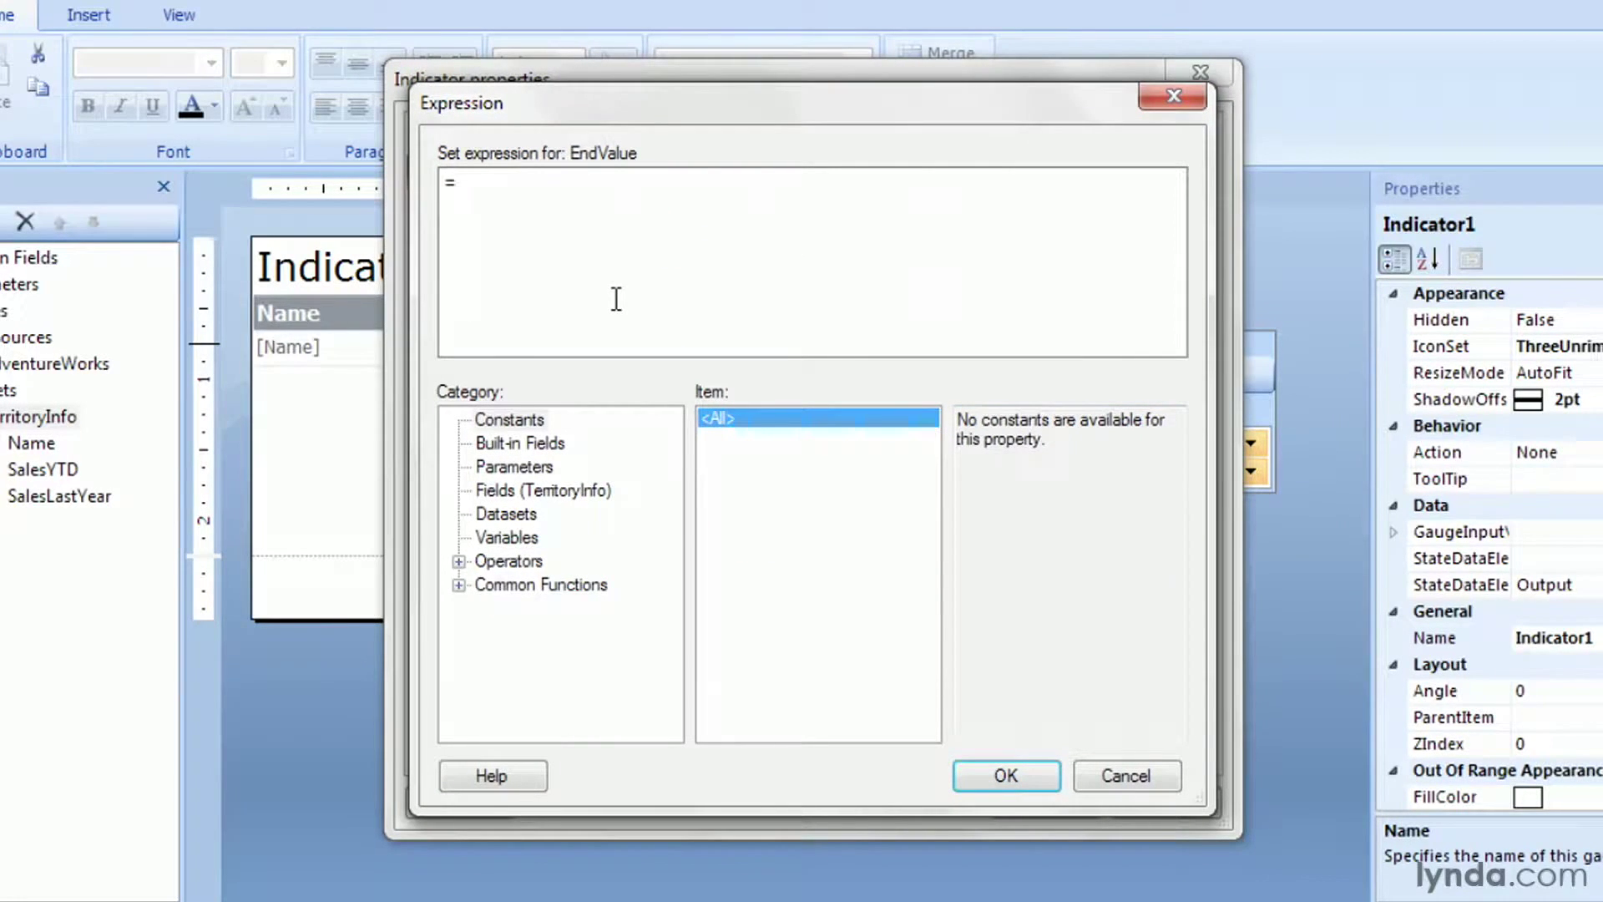
pyautogui.click(505, 492)
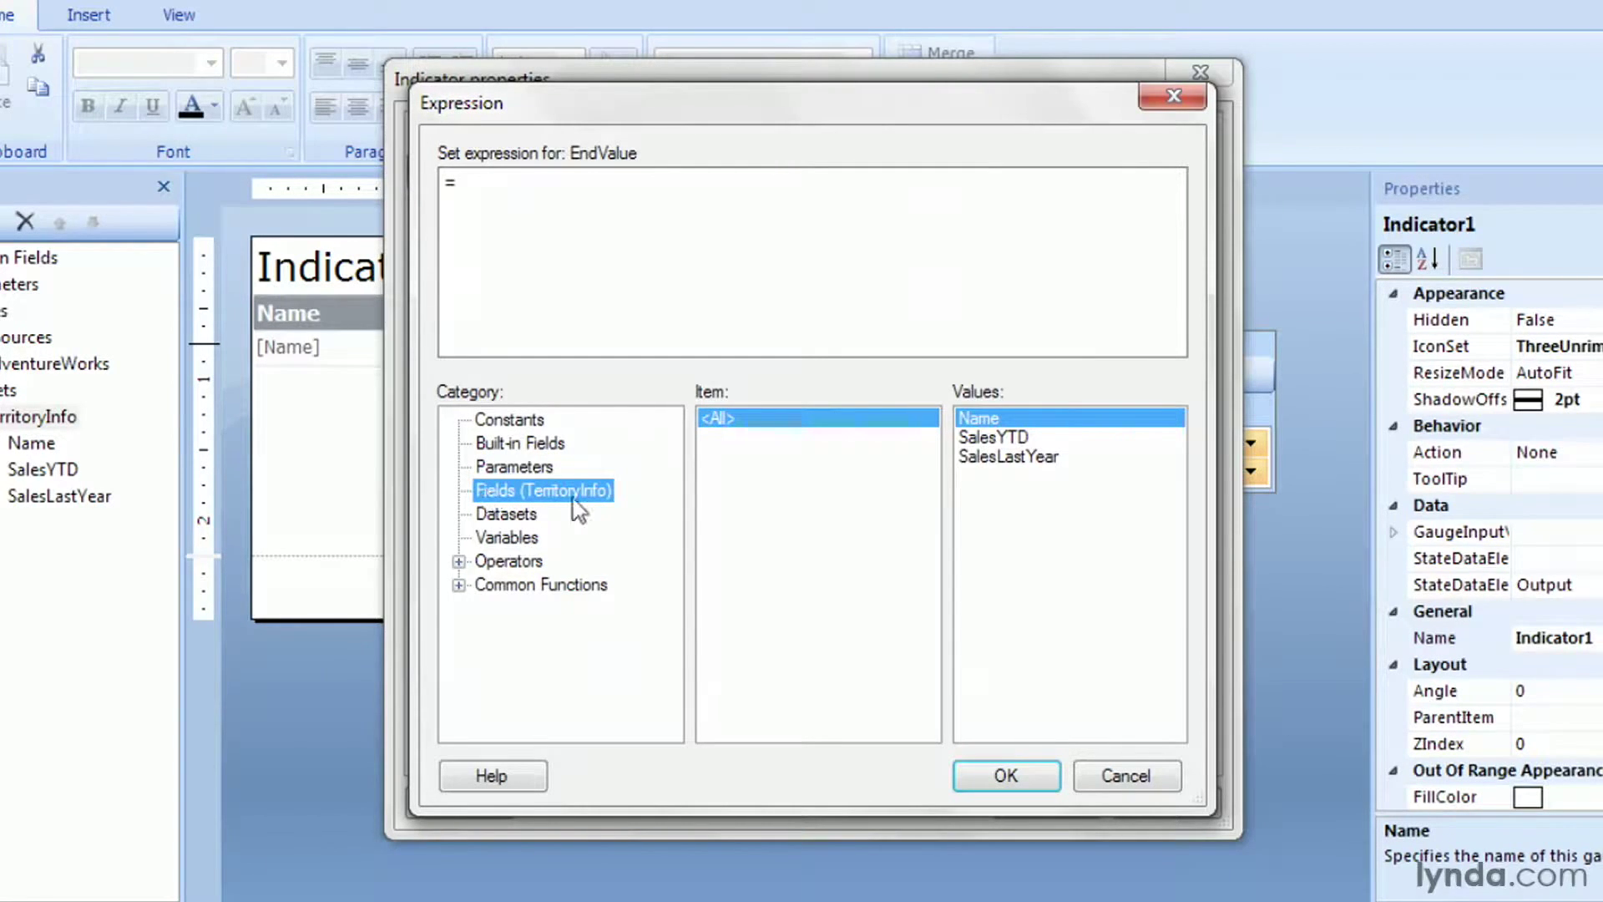
pyautogui.click(1008, 458)
pyautogui.doubleClick(1008, 458)
pyautogui.click(1007, 776)
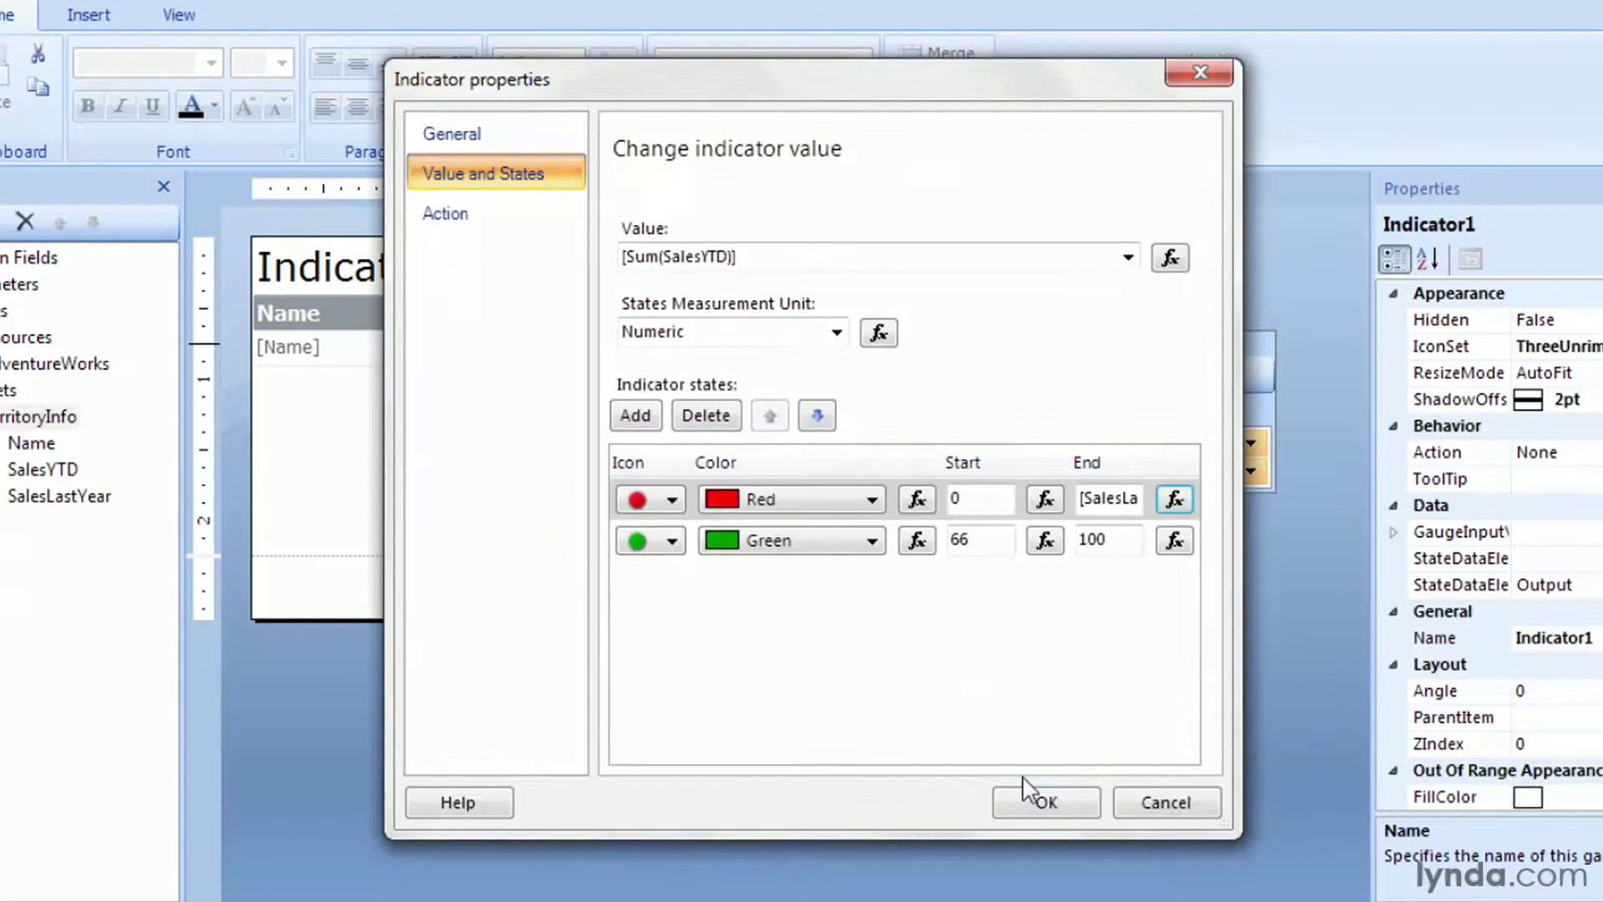
# - Replace the Green state's start value 66 with the expression SalesLastYear + 1
pyautogui.click(987, 540)
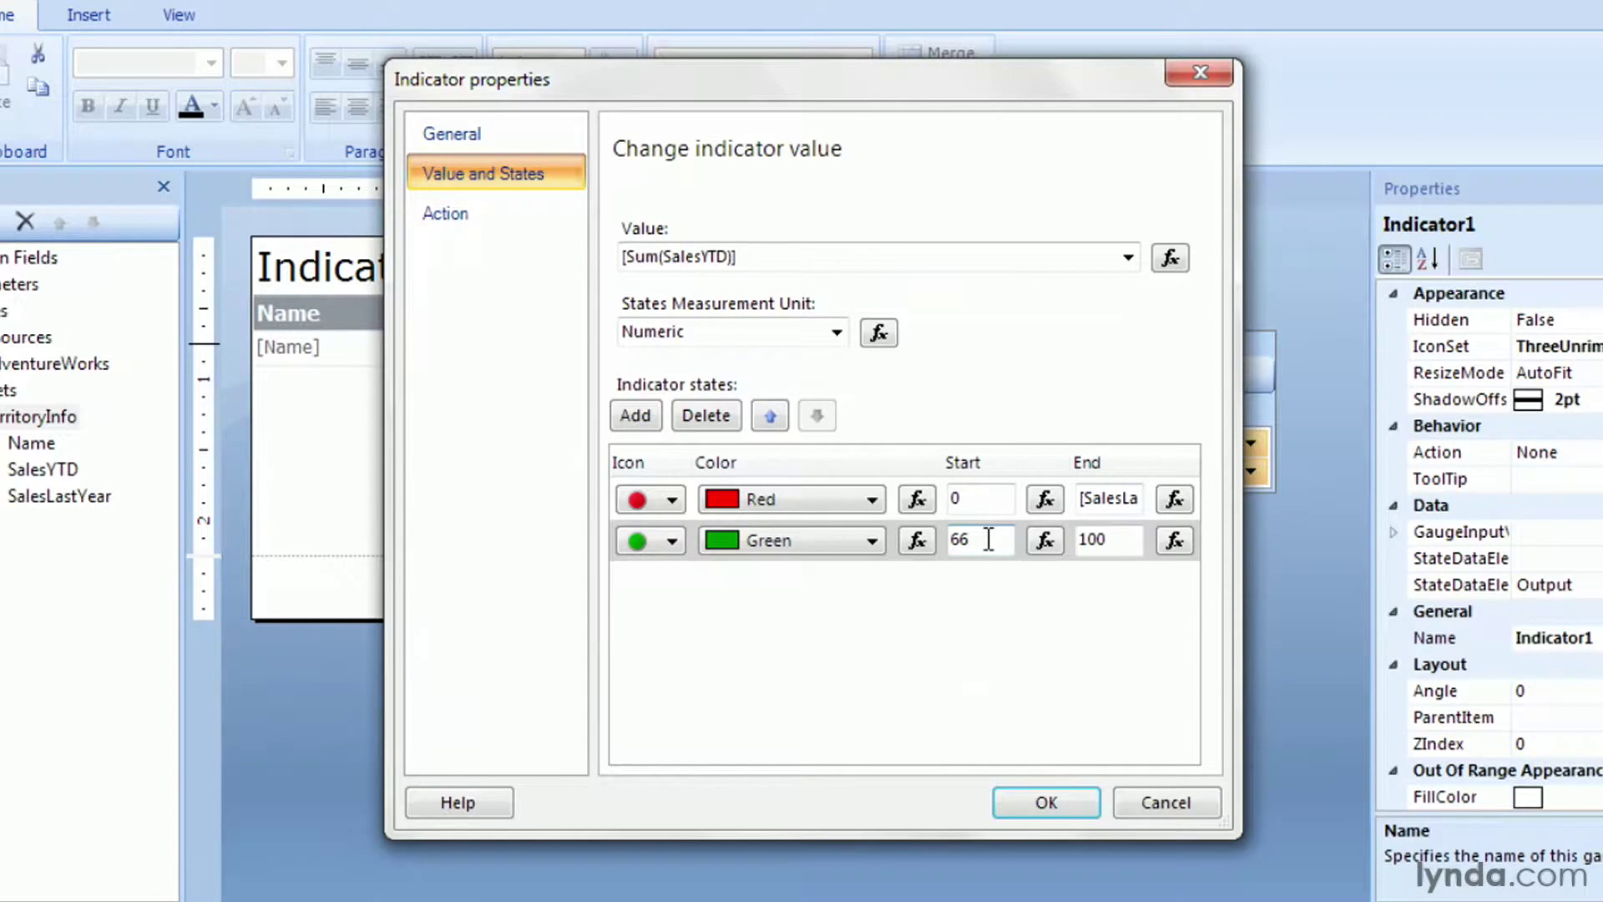
pyautogui.press('BackSpace')
pyautogui.press('BackSpace')
pyautogui.click(1045, 541)
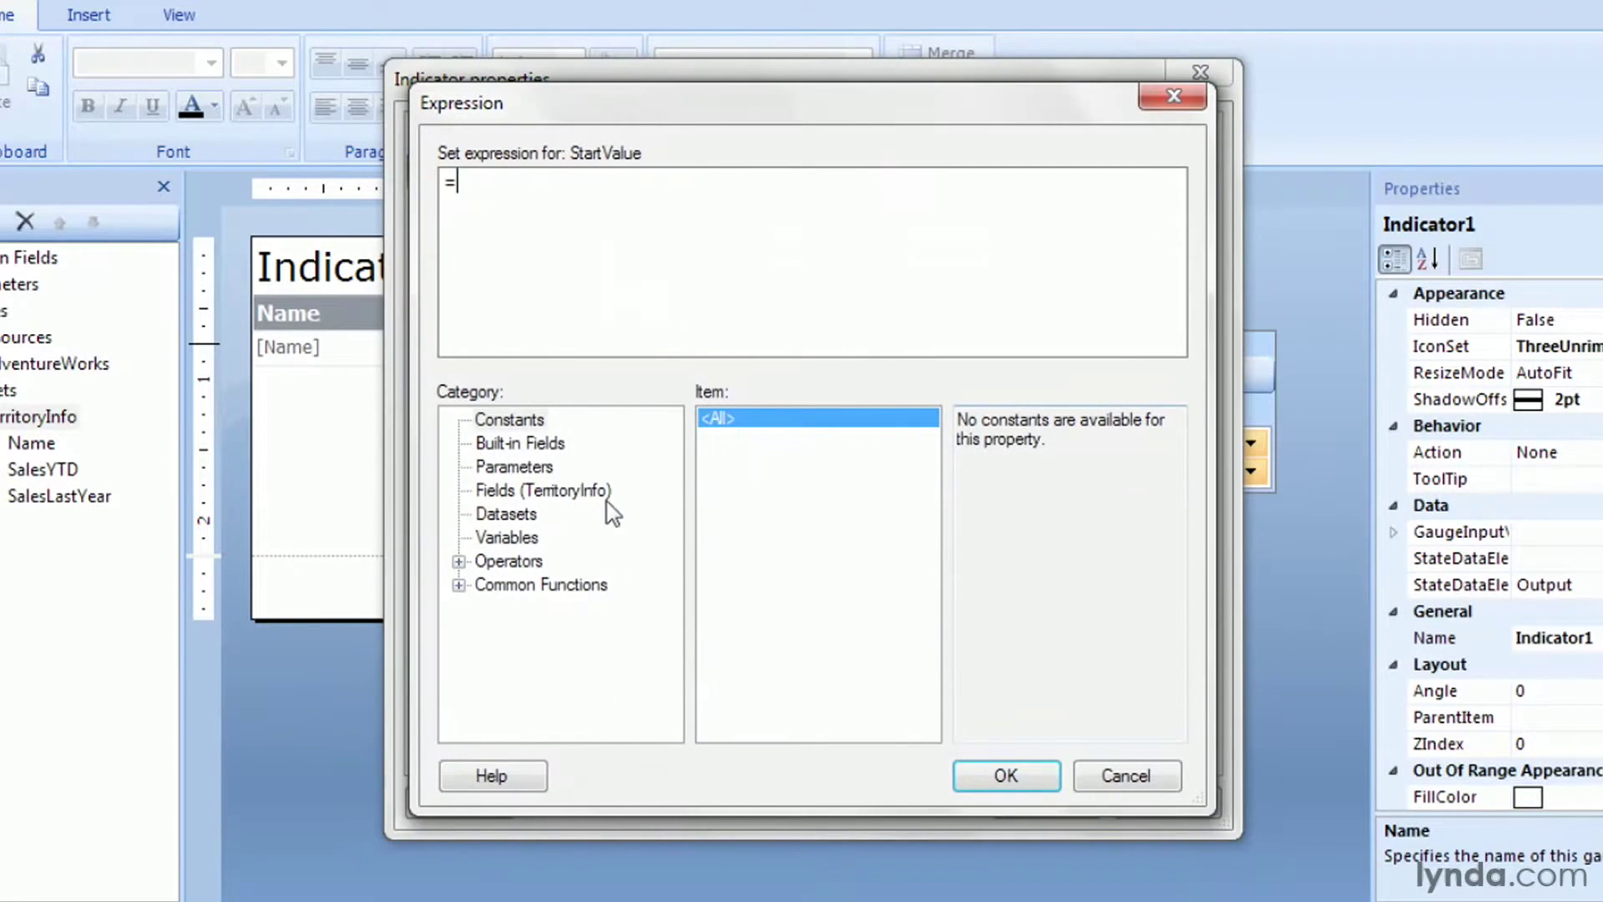
pyautogui.click(554, 492)
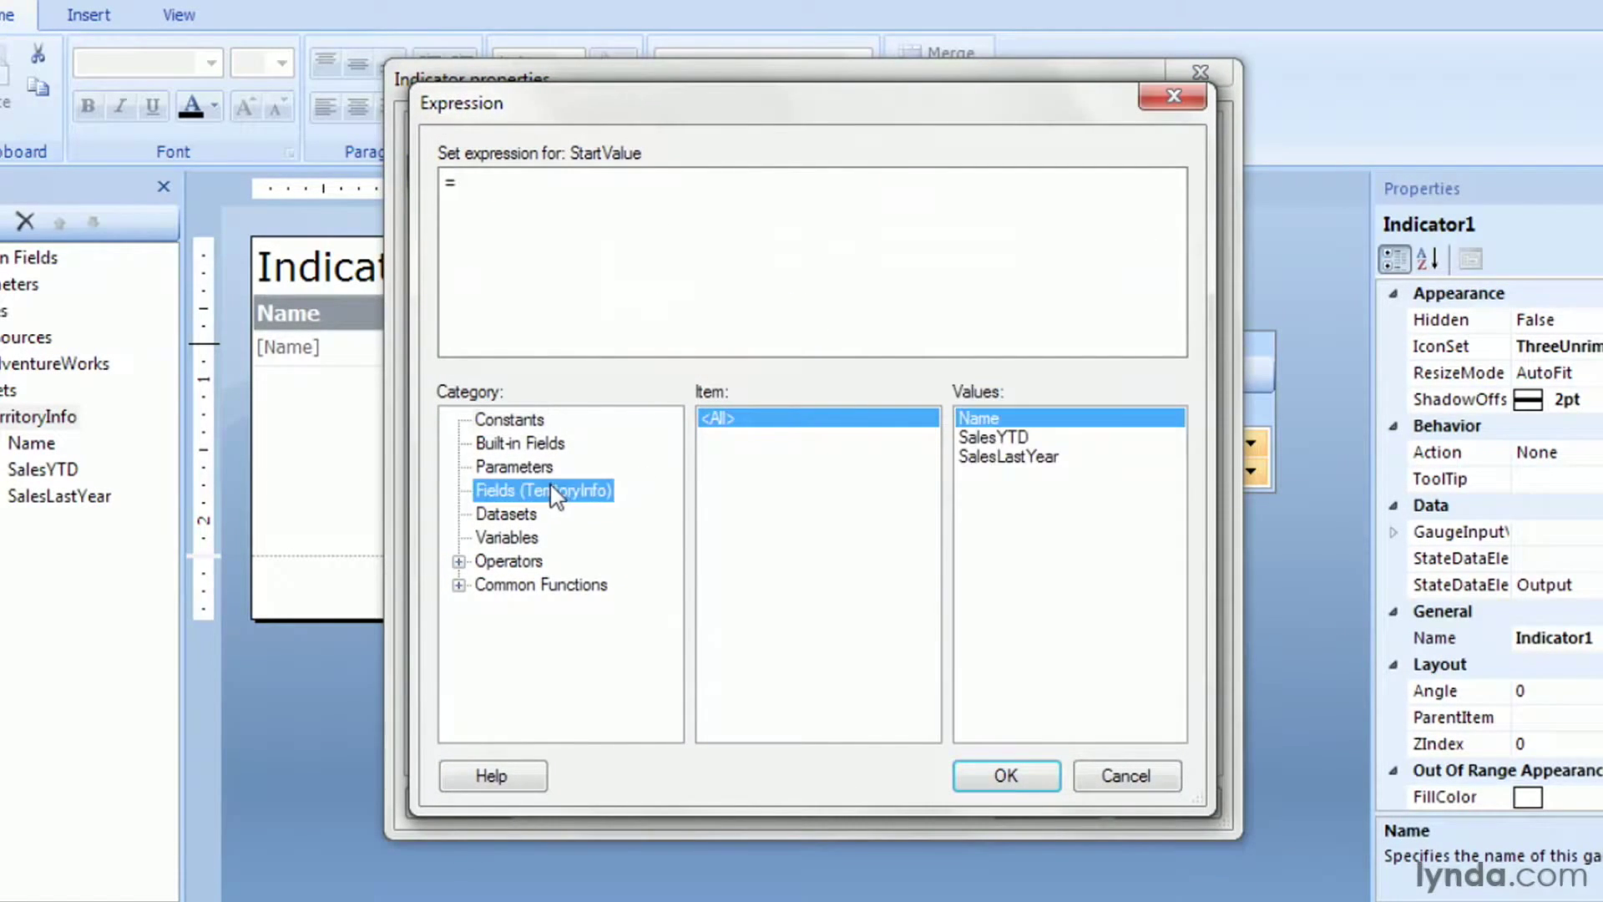
pyautogui.doubleClick(1008, 457)
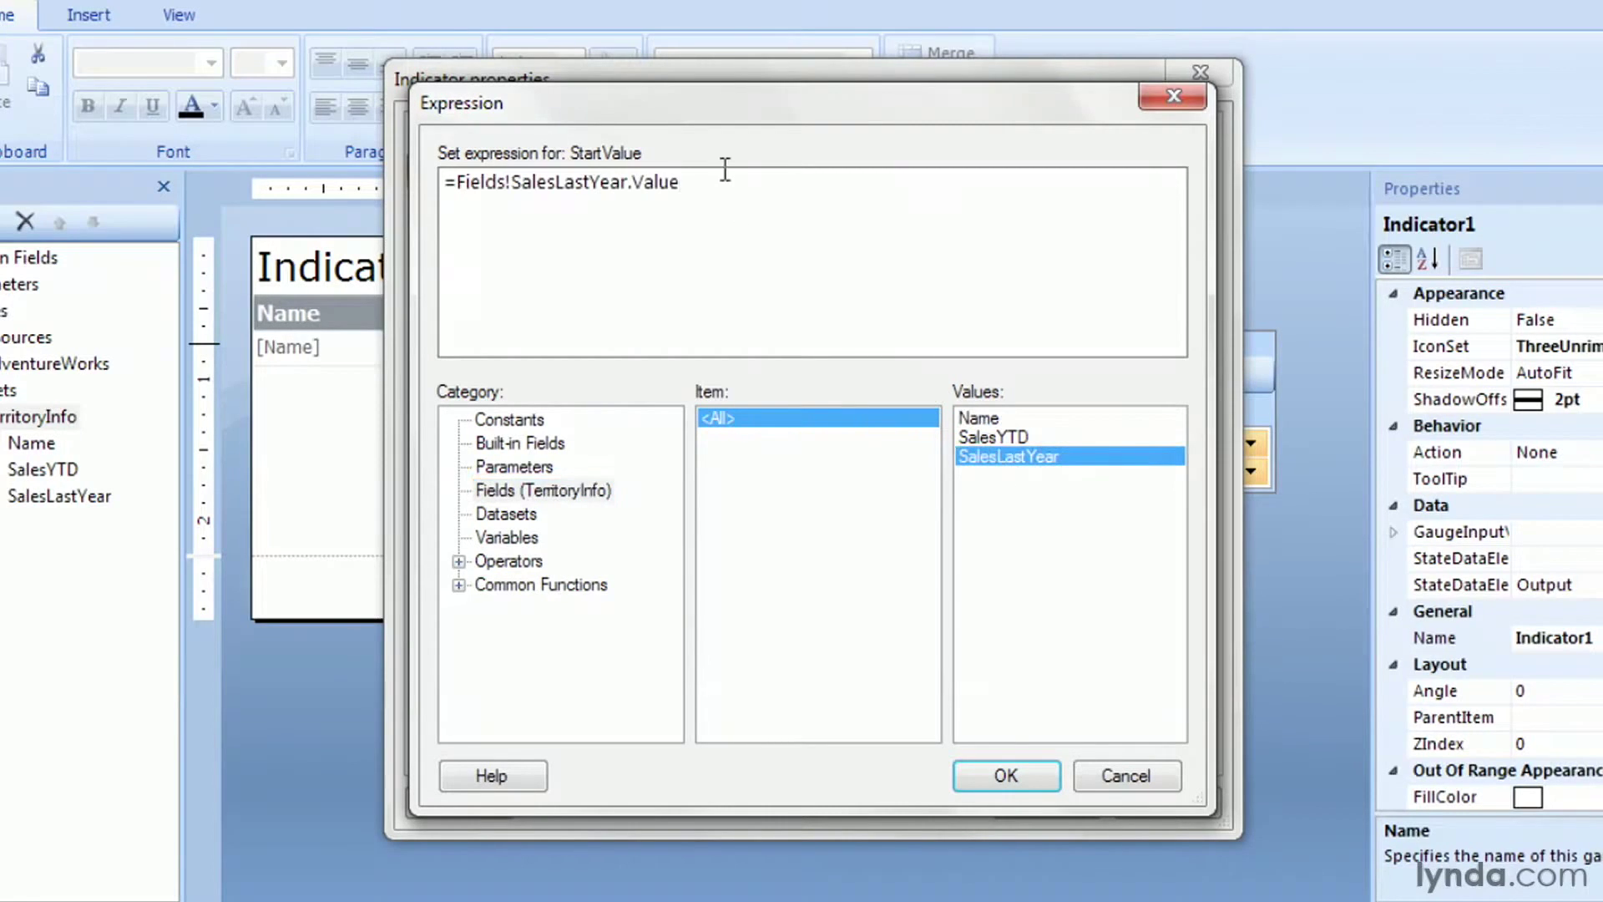
pyautogui.write('+1')
pyautogui.click(1018, 780)
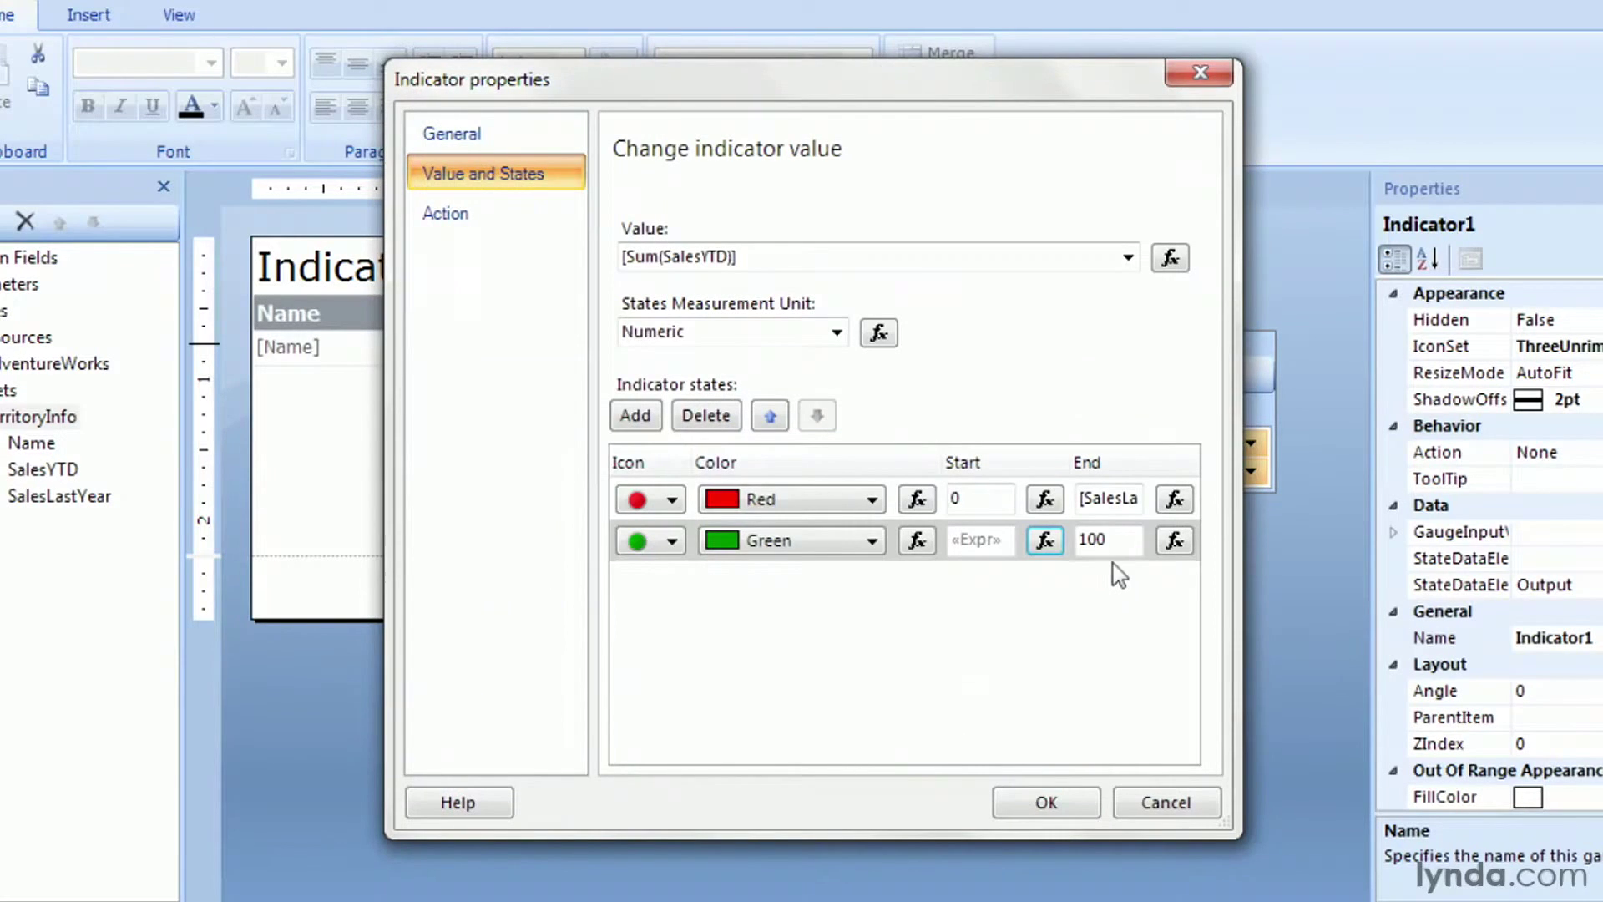
# - Clear the Green state's end value of 100 so it has no upper limit
pyautogui.click(1129, 541)
pyautogui.press('BackSpace')
pyautogui.press('BackSpace')
pyautogui.press('BackSpace')
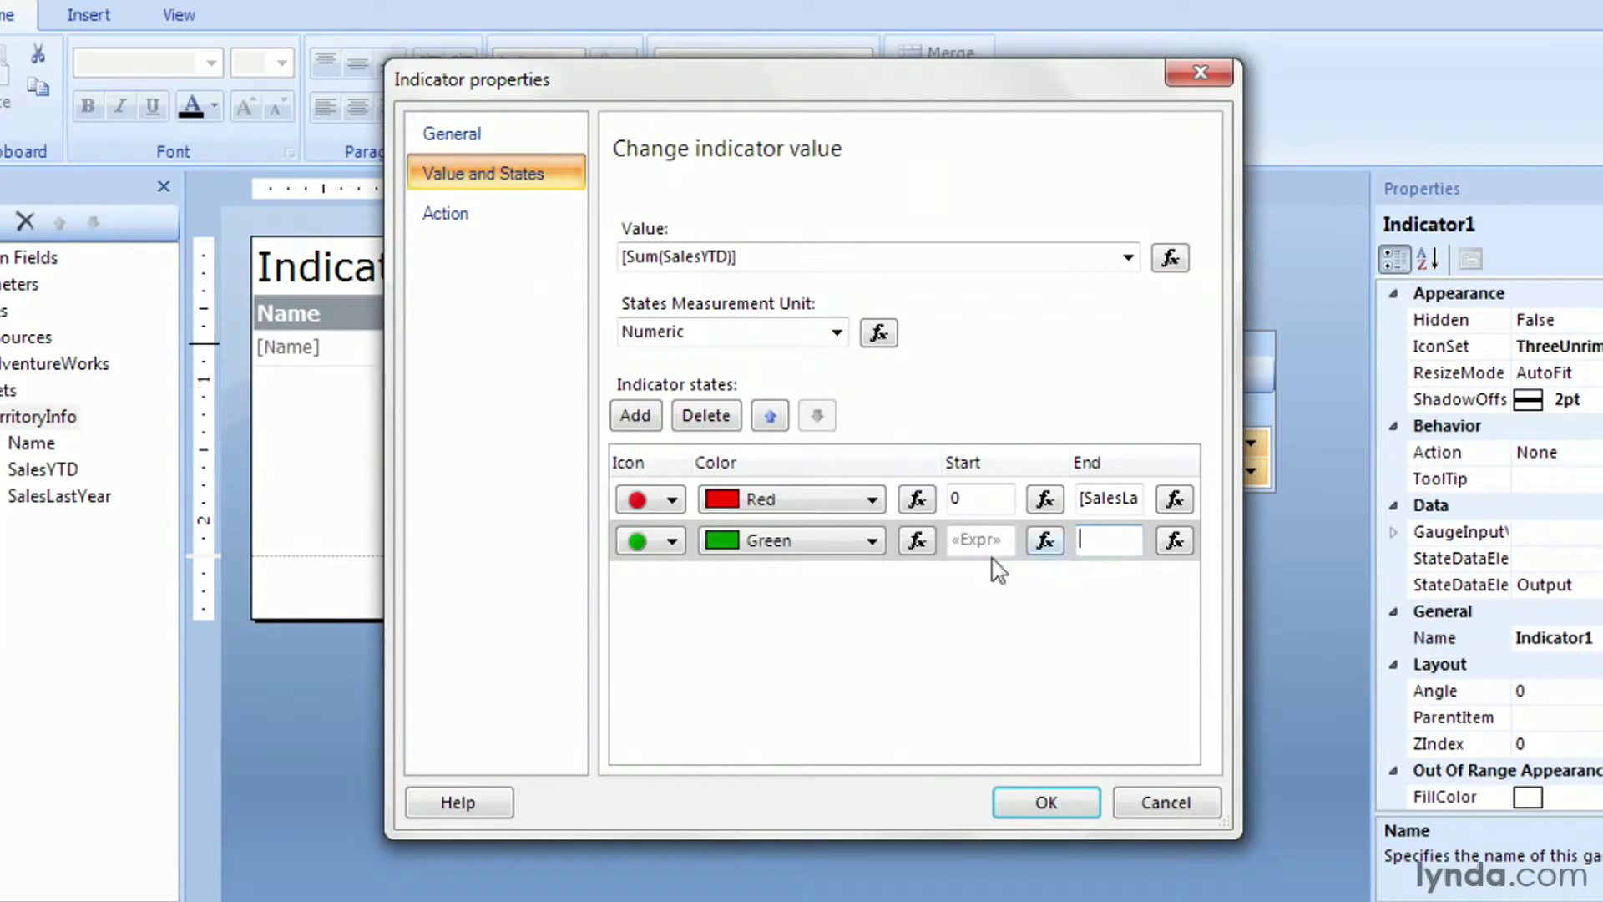
pyautogui.click(673, 542)
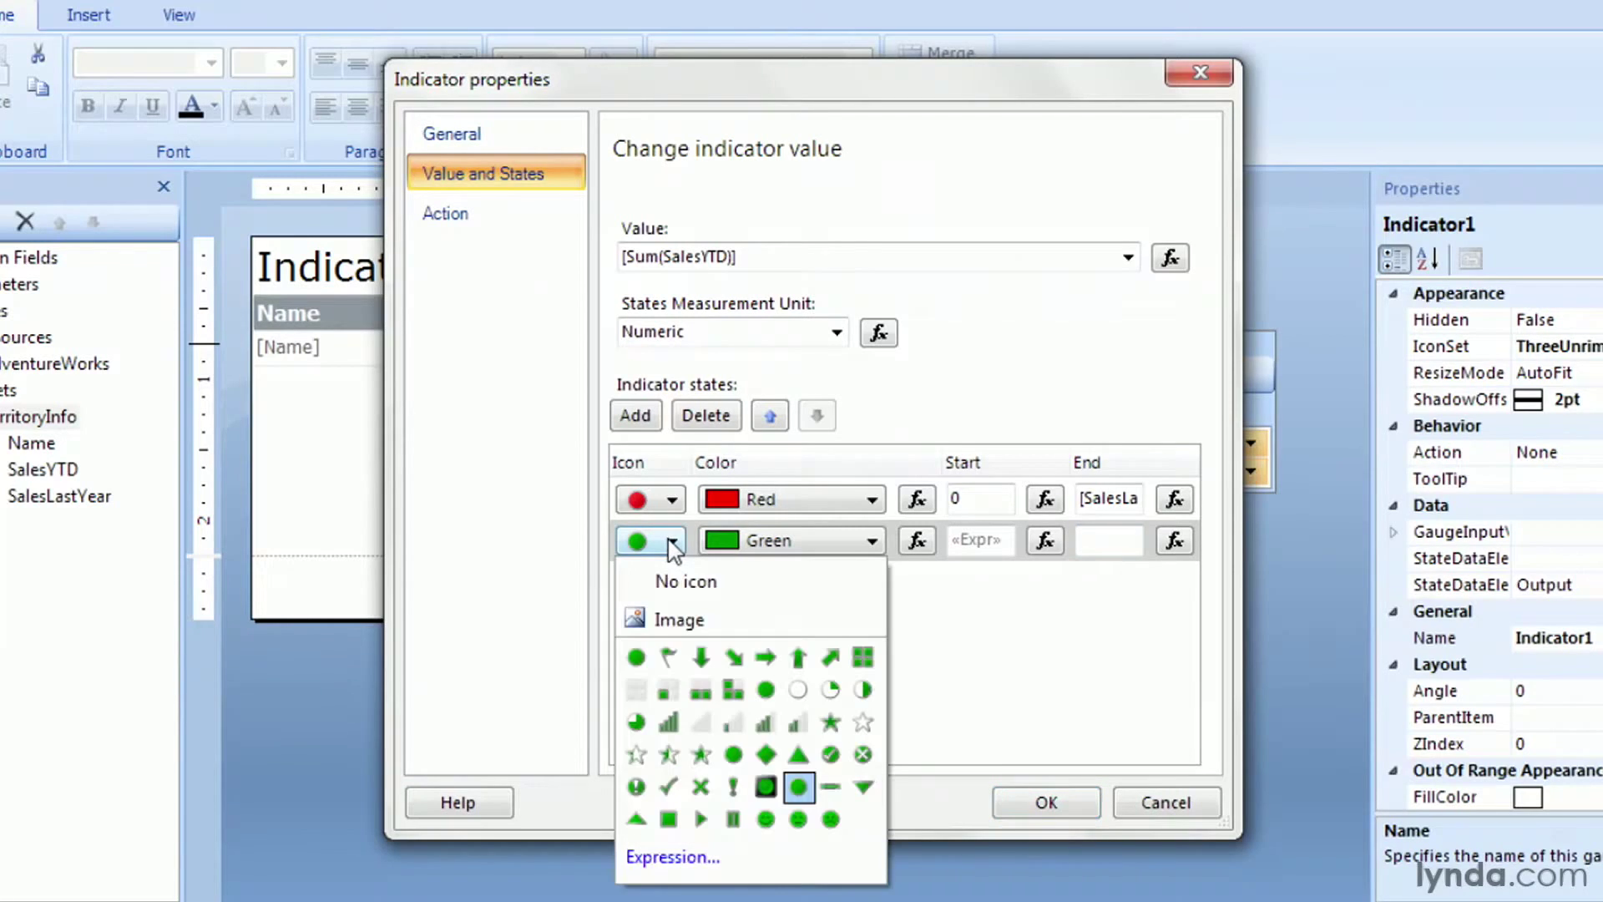
# - Give the Green state a smiley-face icon, apply the indicator settings, and run the report preview
pyautogui.click(766, 819)
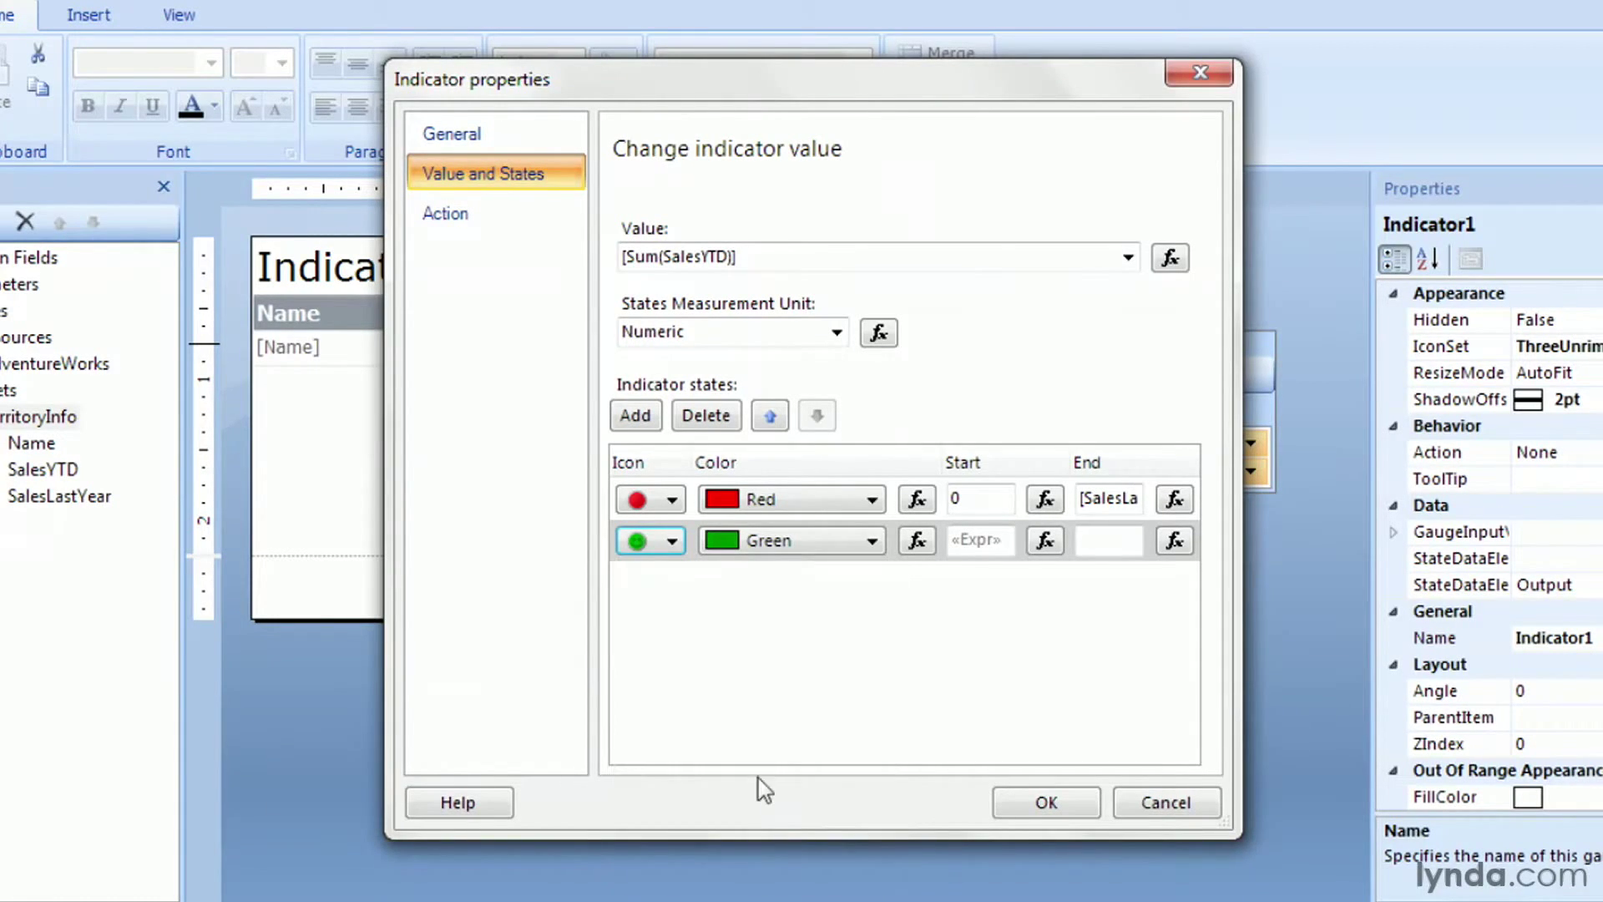
pyautogui.click(1043, 803)
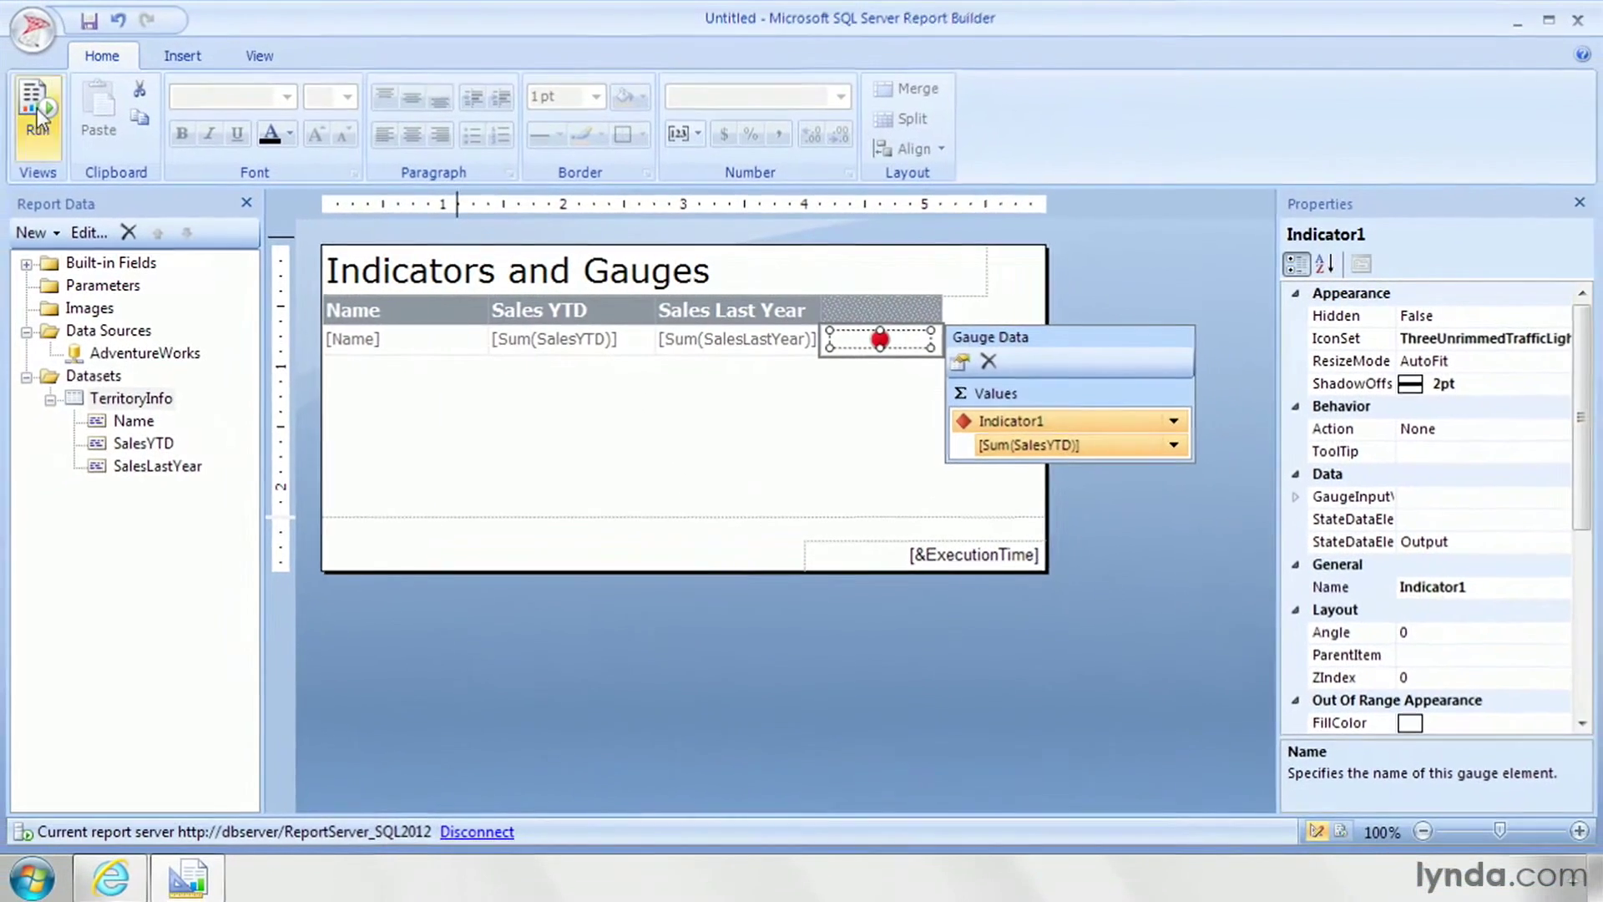
pyautogui.click(37, 115)
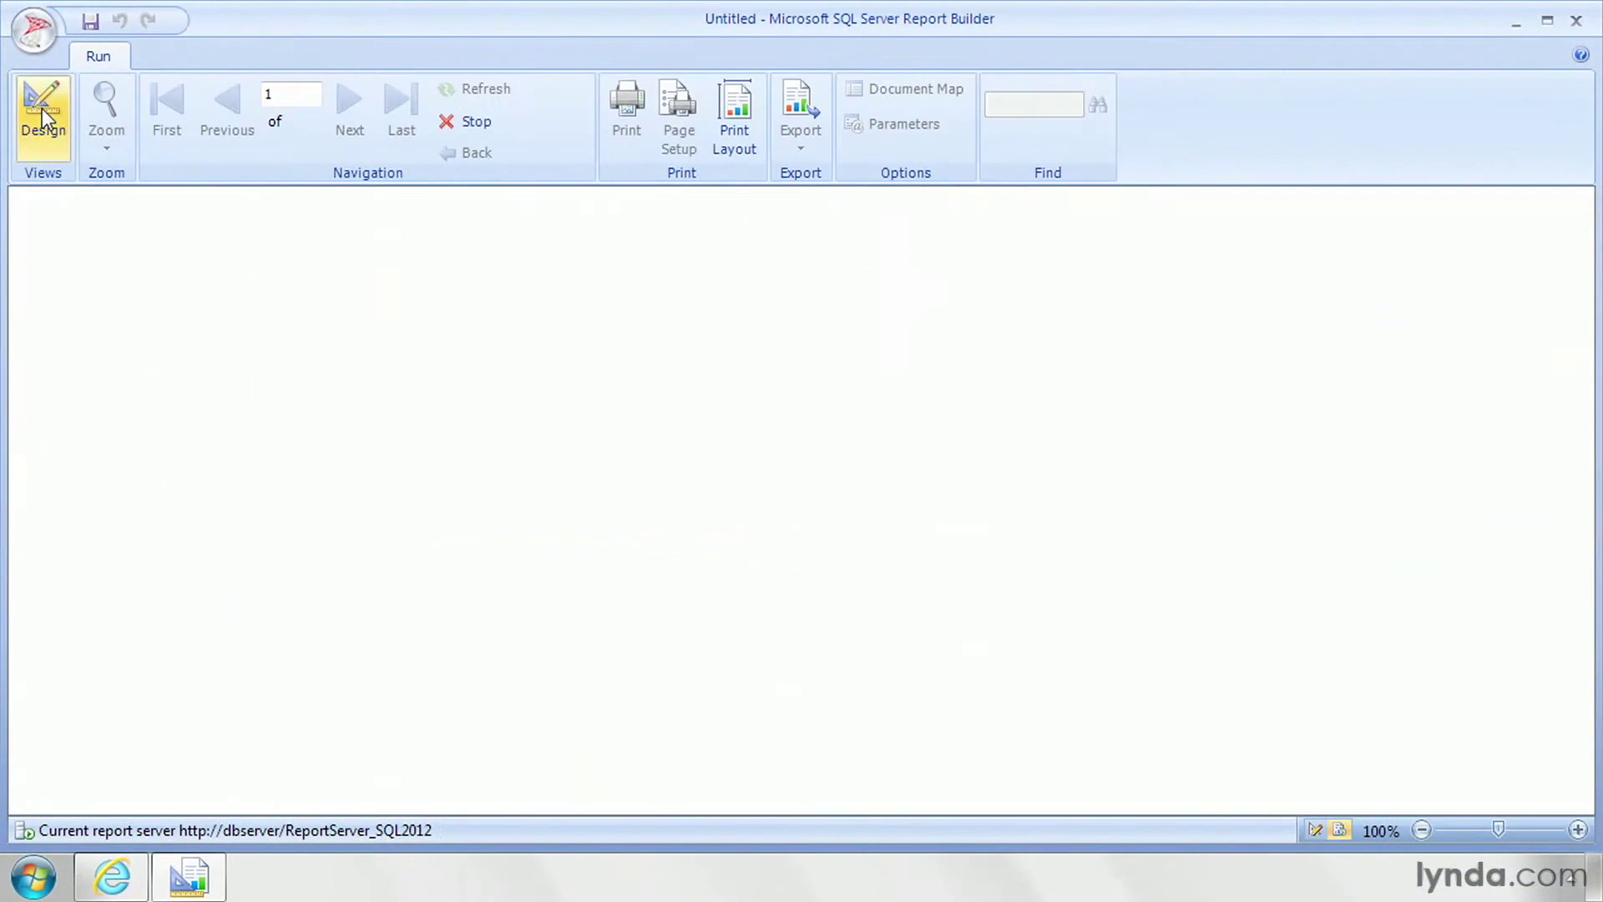